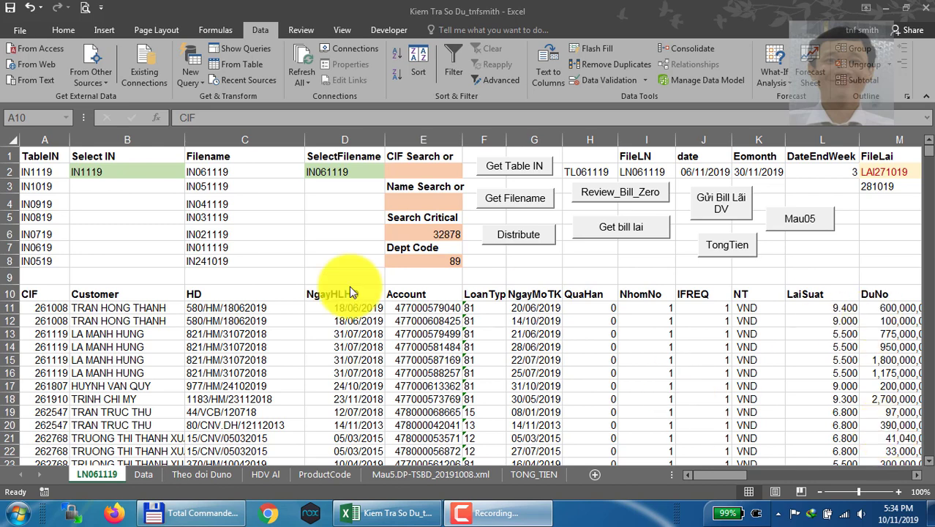
Enter the current date and time, 10/11/2019 5:35 PM, in cell AS11, the first empty column beside the data
{"action": "left_click", "coordinate": [38, 294]}
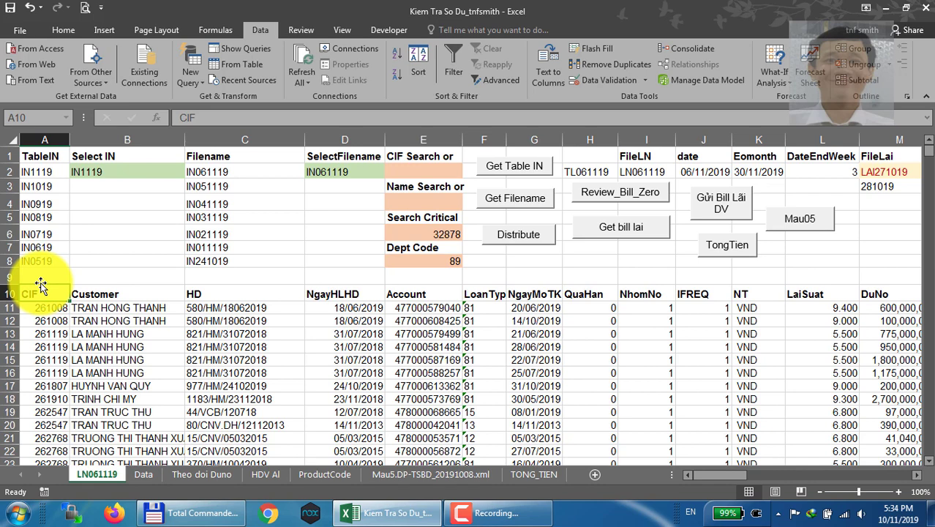
{"action": "key", "text": "ctrl+Right"}
{"action": "key", "text": "Down"}
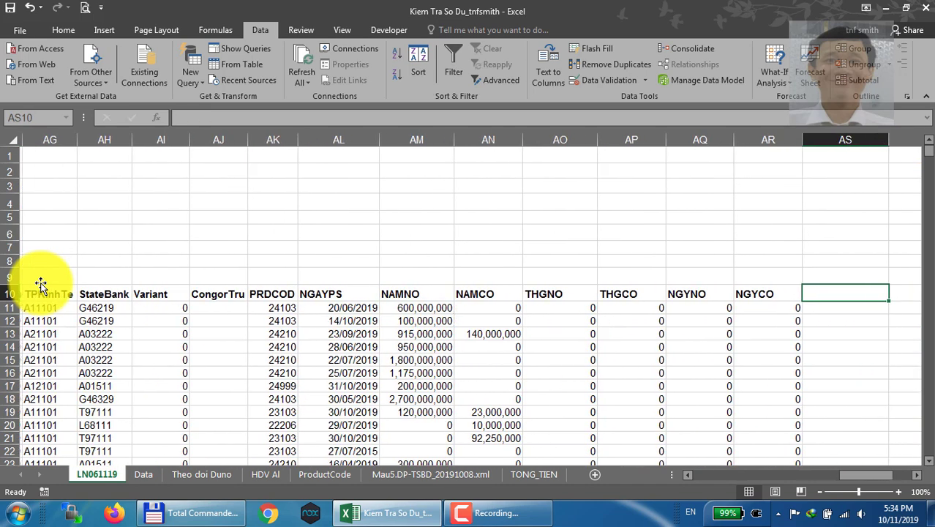
{"action": "key", "text": "Right"}
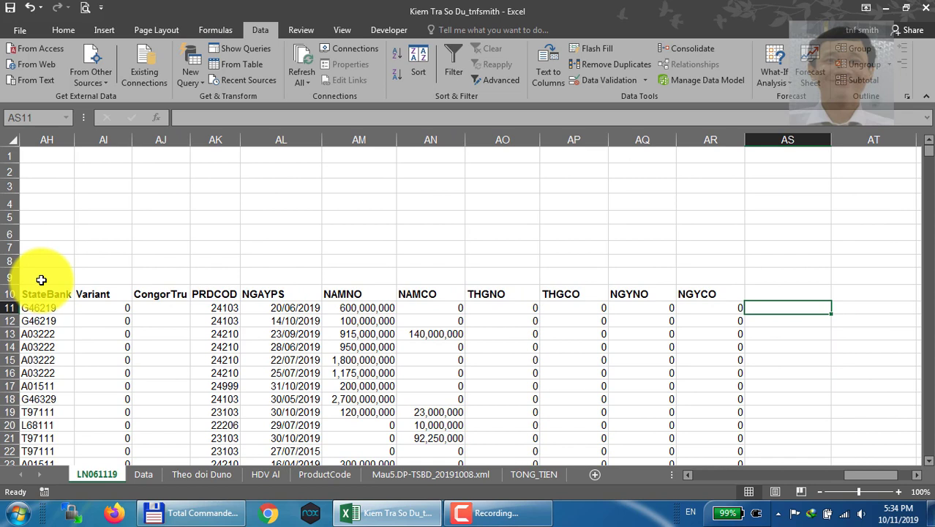
{"action": "key", "text": "ctrl+semicolon"}
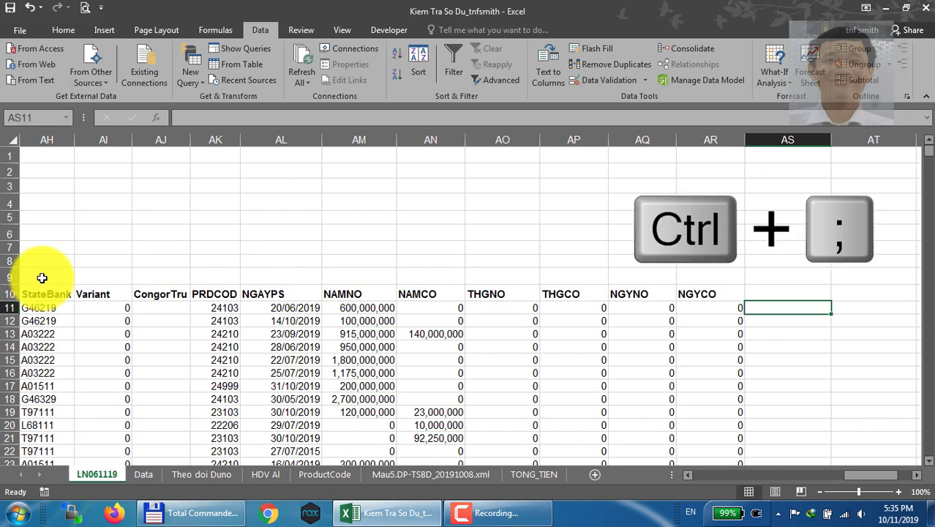
{"action": "key", "text": "ctrl+semicolon"}
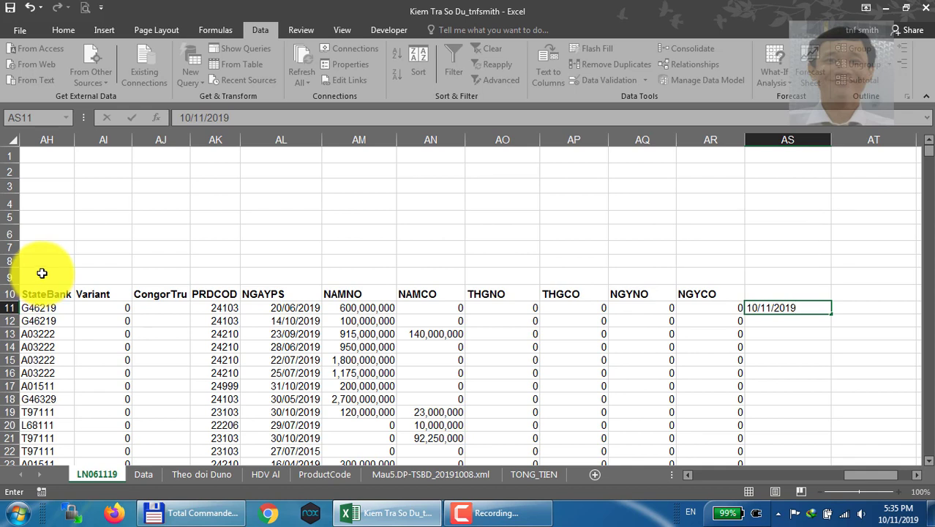
{"action": "key", "text": "ctrl+shift+semicolon"}
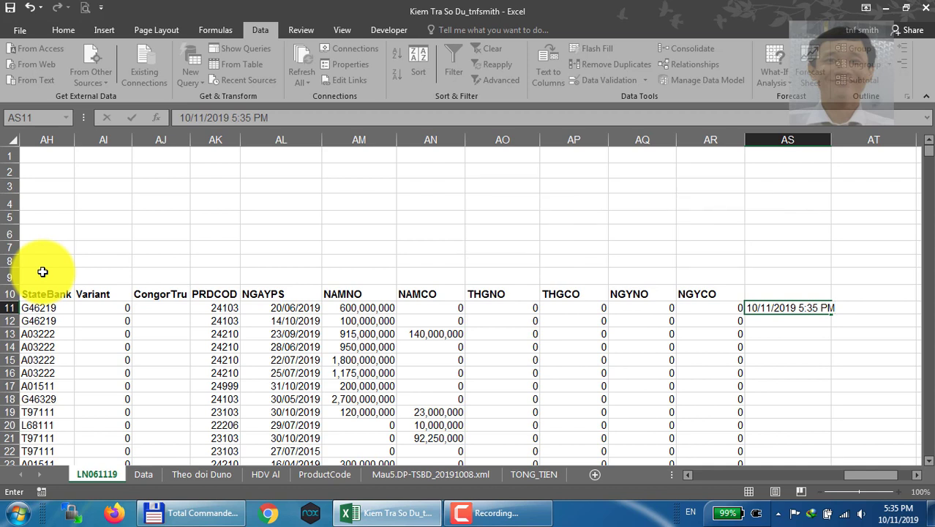
{"action": "key", "text": "Return"}
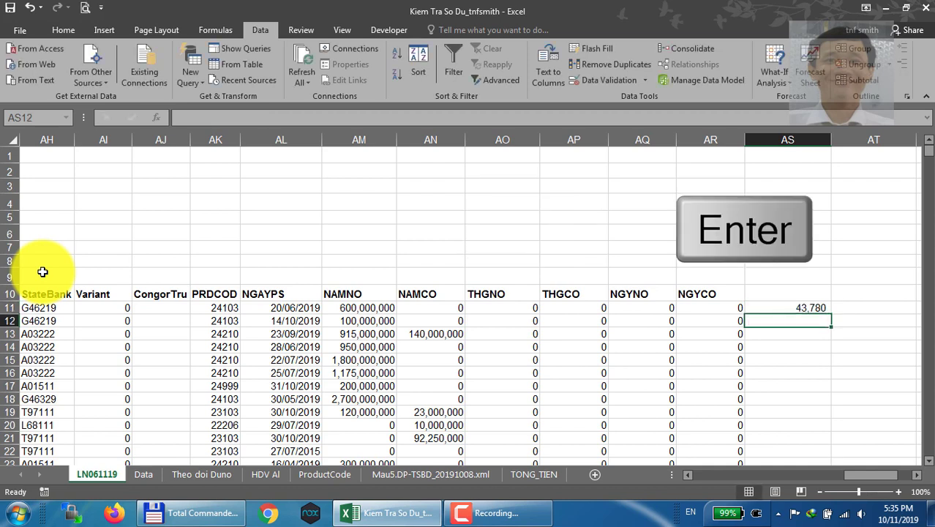
Format cell AS11 with the Date category, using the *14/03/2012 type and English (United States) locale
{"action": "key", "text": "Up"}
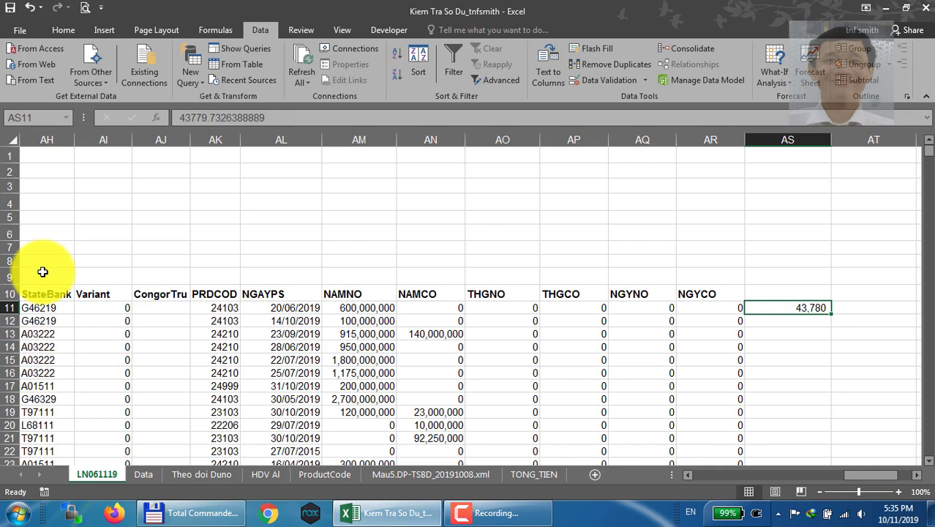
{"action": "key", "text": "ctrl+1"}
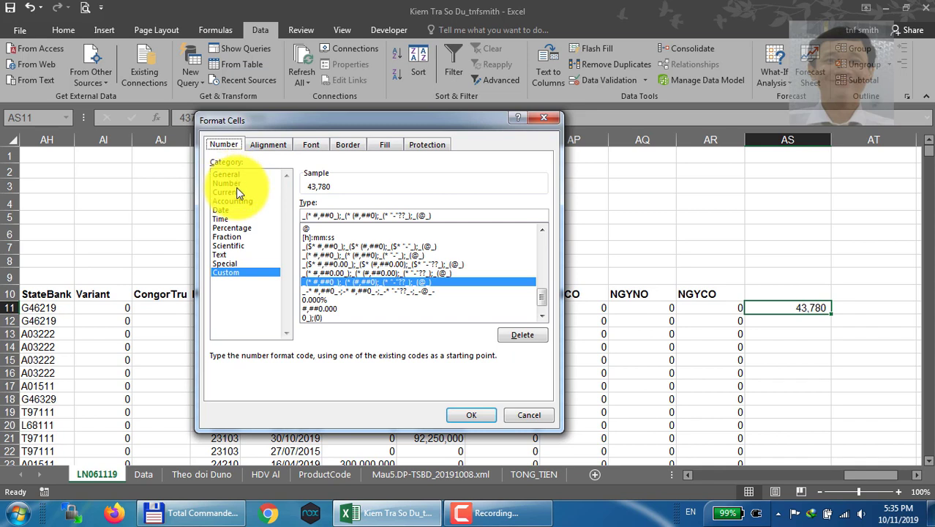
{"action": "left_click", "coordinate": [226, 211]}
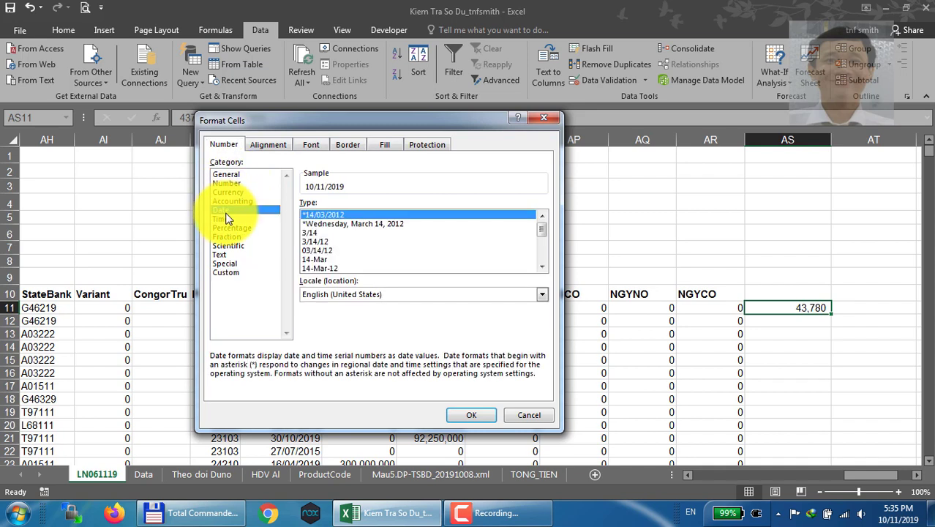
{"action": "left_click", "coordinate": [471, 415]}
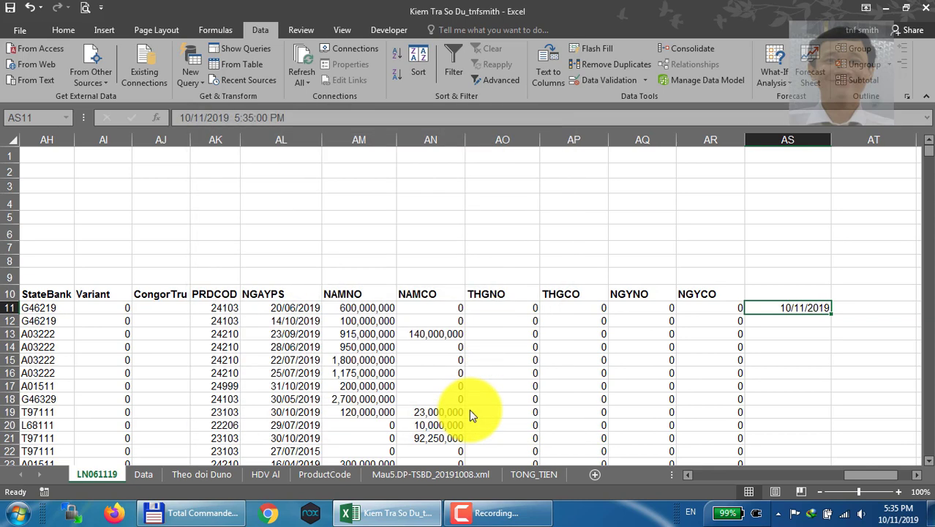
{"action": "key", "text": "F2"}
{"action": "key", "text": "Return"}
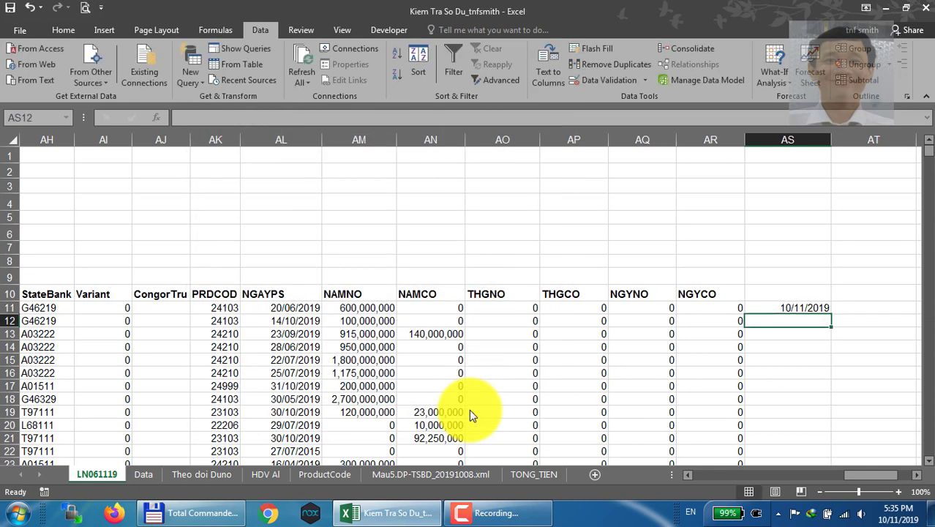
{"action": "key", "text": "Up"}
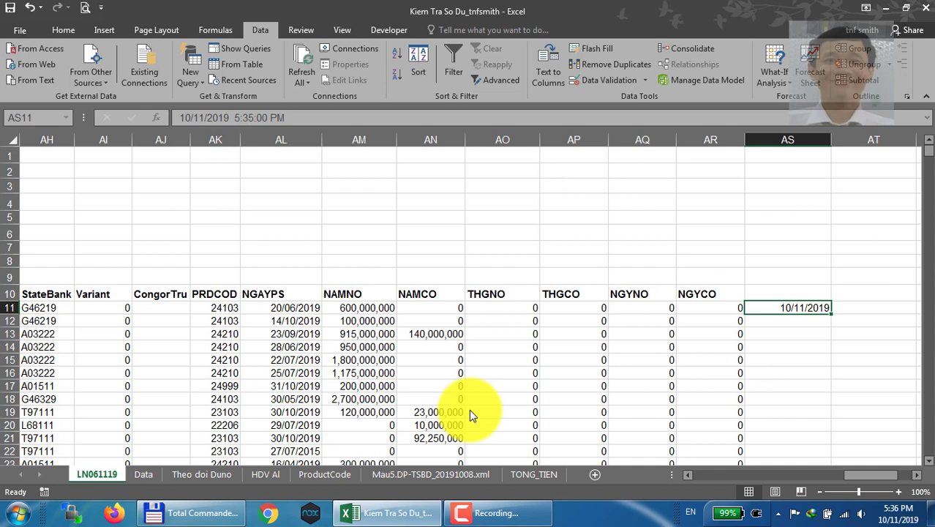
{"action": "key", "text": "ctrl+d"}
{"action": "key", "text": "ctrl+d"}
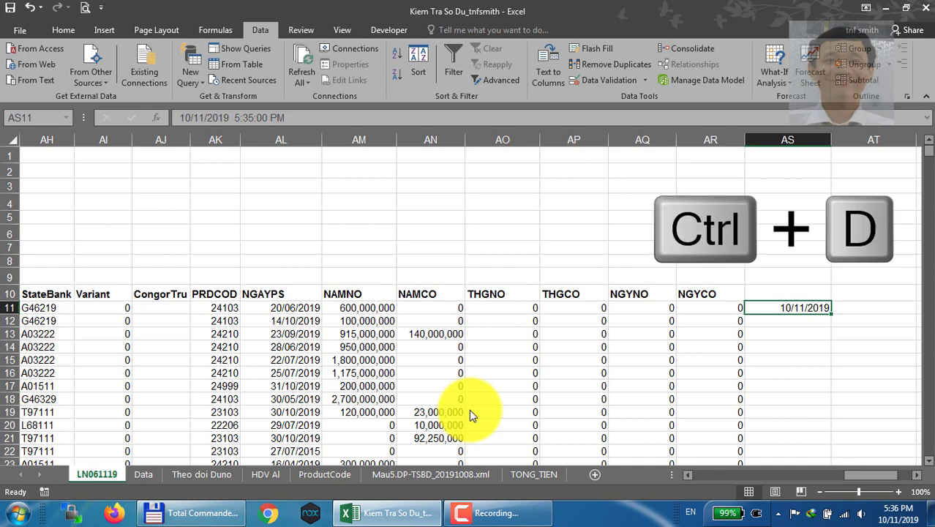
{"action": "key", "text": "ctrl+r"}
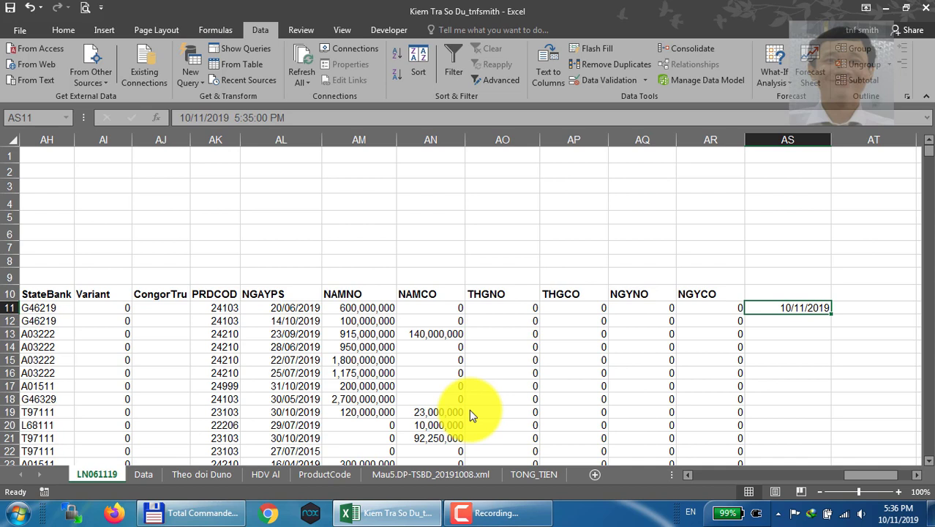
{"action": "key", "text": "ctrl+c"}
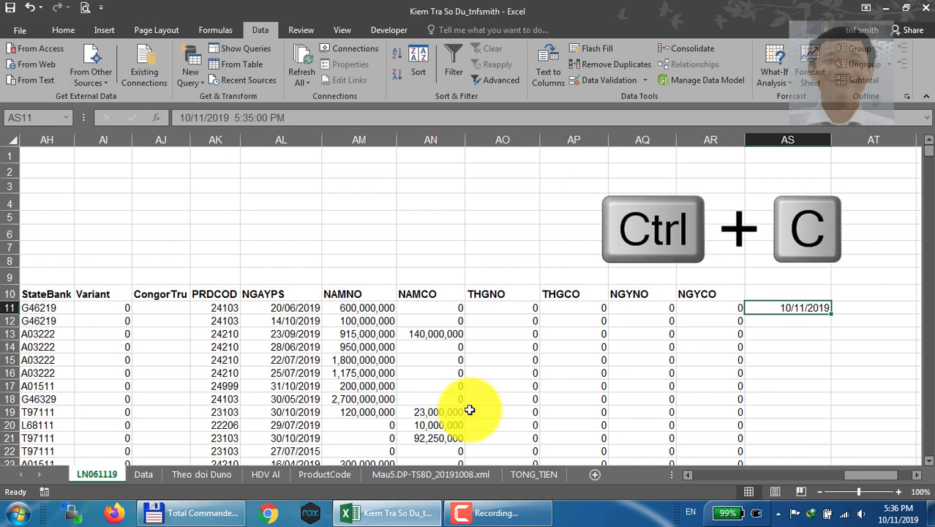
{"action": "key", "text": "Right"}
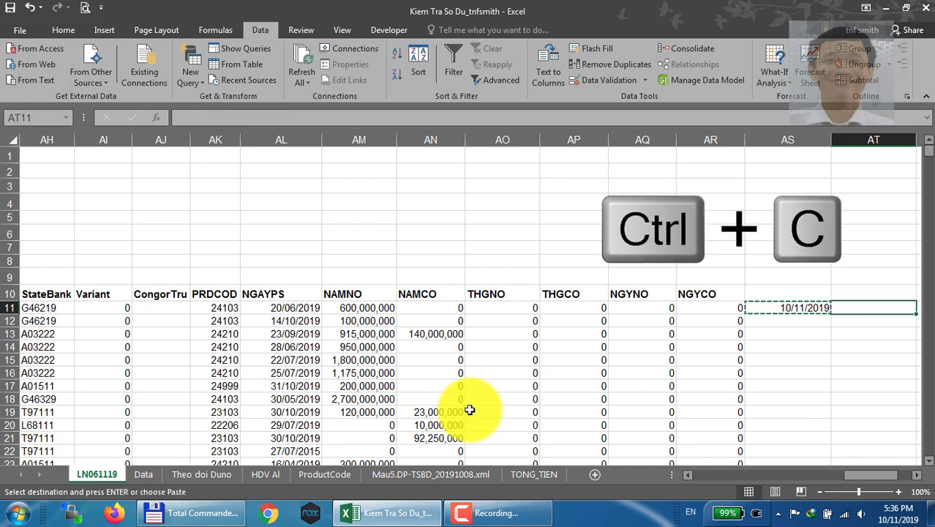
{"action": "key", "text": "ctrl+d"}
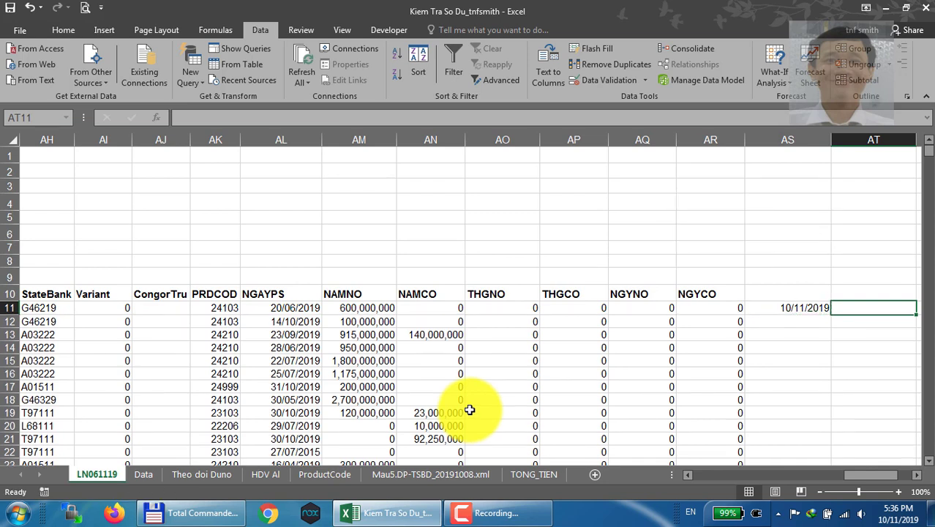
Copy the date in AS11 into the adjacent cell AT11 with Fill Right
{"action": "key", "text": "Left"}
{"action": "key", "text": "ctrl+c"}
{"action": "key", "text": "Right"}
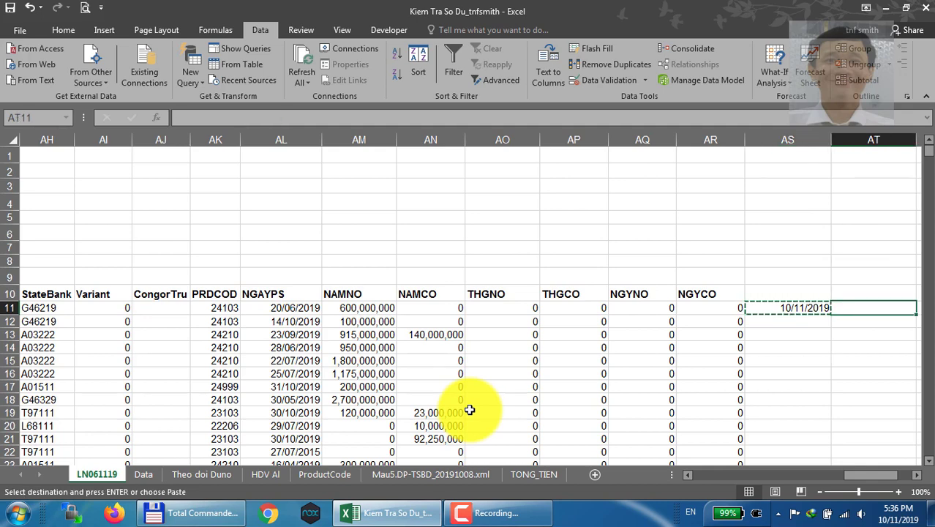
{"action": "key", "text": "ctrl+r"}
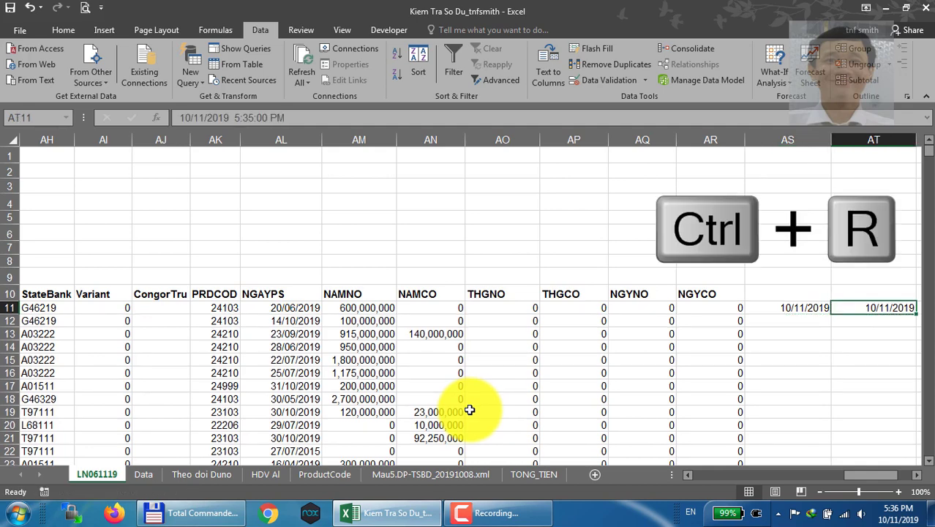
{"action": "key", "text": "Right"}
{"action": "key", "text": "Right"}
{"action": "key", "text": "Left"}
{"action": "key", "text": "Left"}
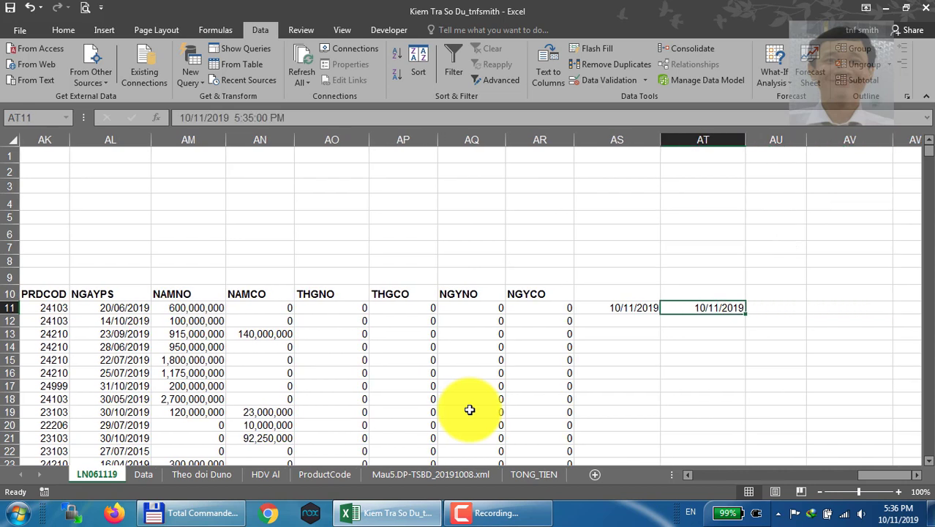
{"action": "key", "text": "Left"}
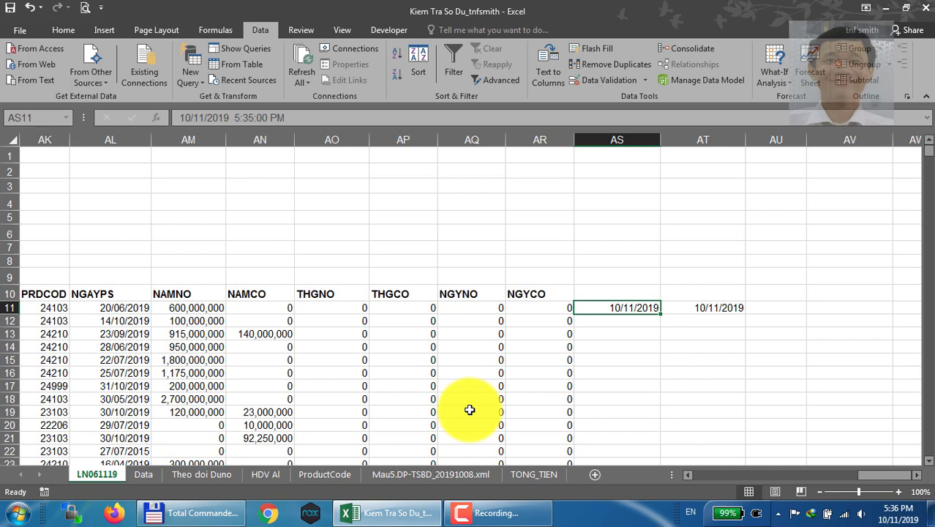
{"action": "key", "text": "Right"}
{"action": "key", "text": "ctrl+c"}
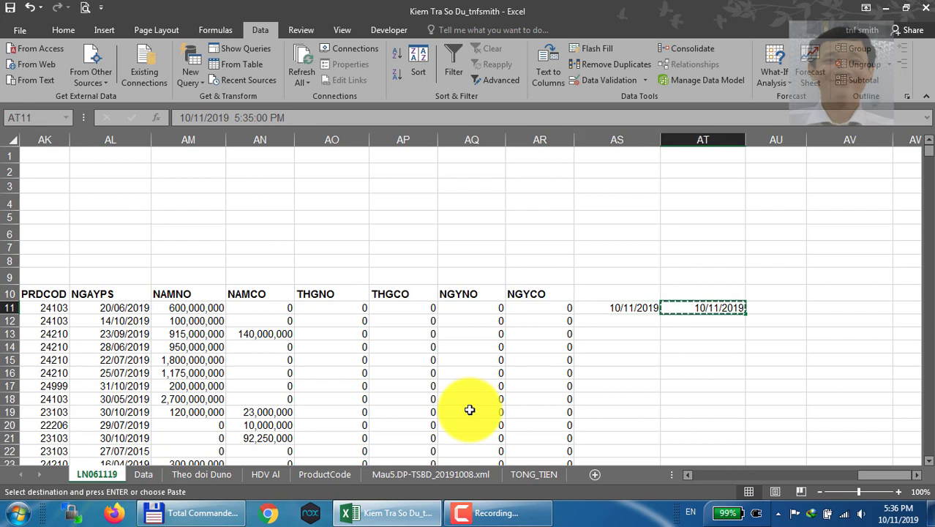
{"action": "key", "text": "Escape"}
{"action": "key", "text": "Left"}
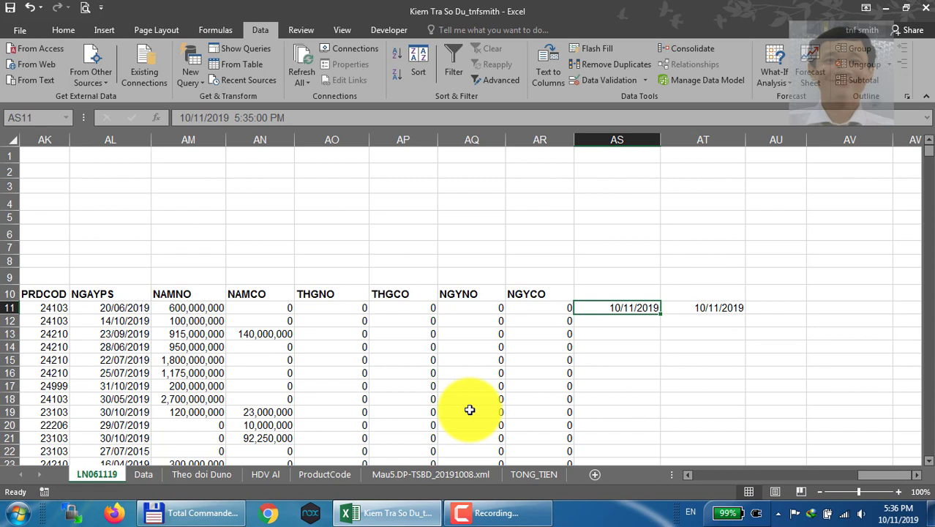
Copy the date from AS11 and paste it into cell AU11
{"action": "key", "text": "ctrl+c"}
{"action": "key", "text": "Right"}
{"action": "key", "text": "Right"}
{"action": "key", "text": "ctrl+v"}
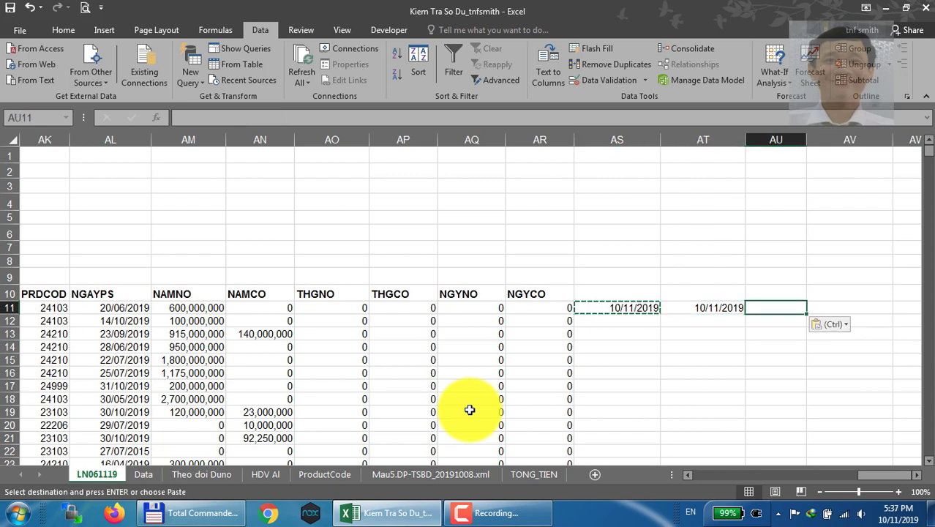
{"action": "key", "text": "Left"}
{"action": "key", "text": "Left"}
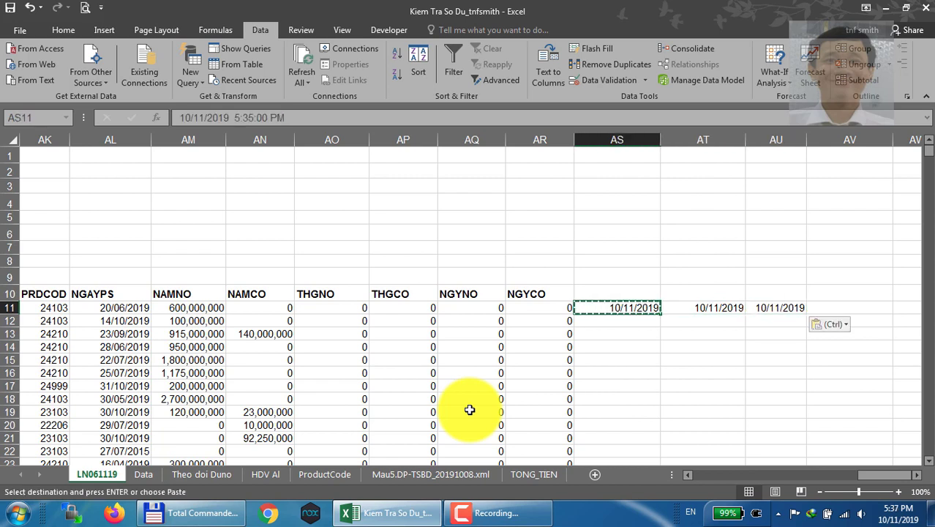
Insert a PivotTable on a new worksheet from the range $A$11:$AU$5654 of sheet LN061119
{"action": "key", "text": "Right"}
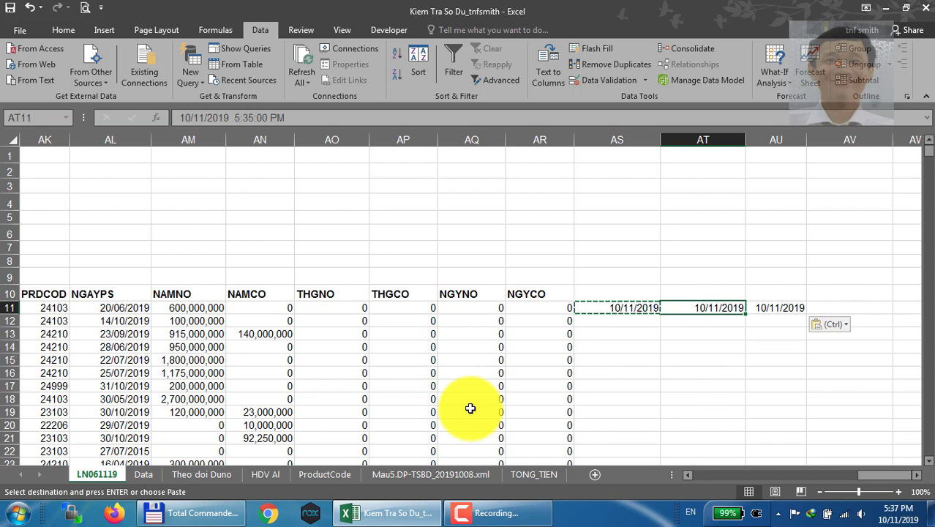
{"action": "key", "text": "alt+n"}
{"action": "key", "text": "v"}
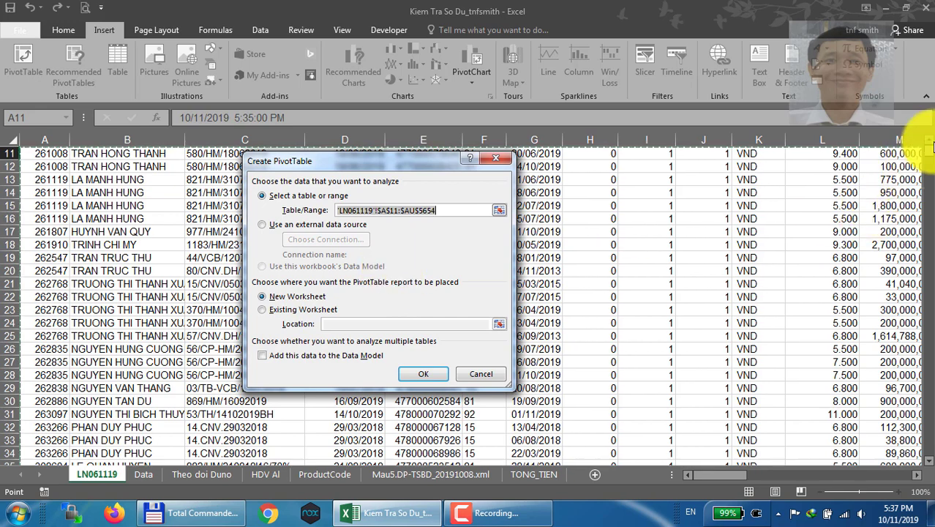
{"action": "scroll", "coordinate": [926, 145], "scroll_direction": "up", "scroll_amount": 1}
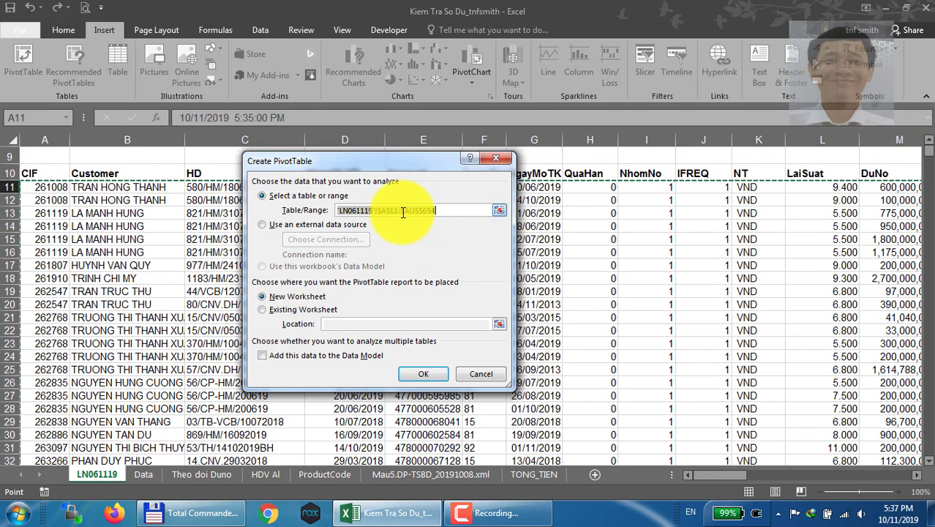
{"action": "left_click", "coordinate": [397, 210]}
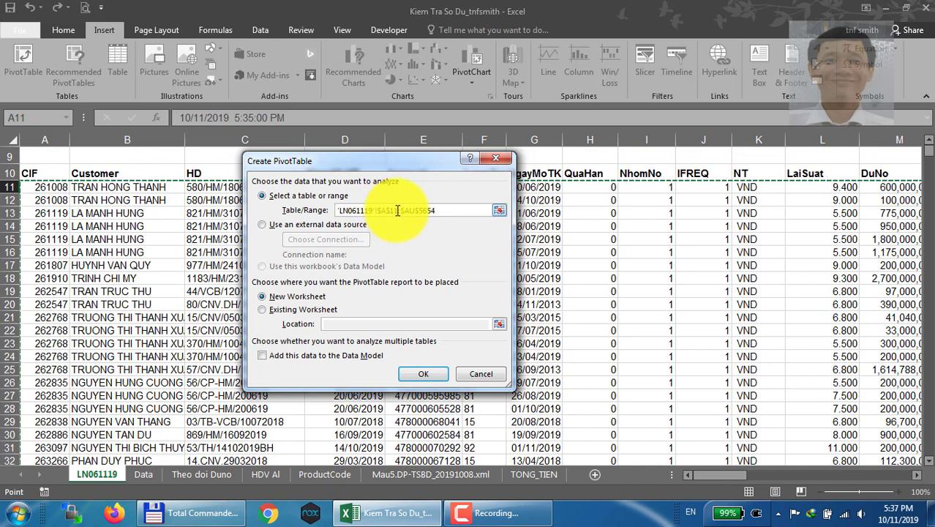
{"action": "left_click", "coordinate": [422, 368]}
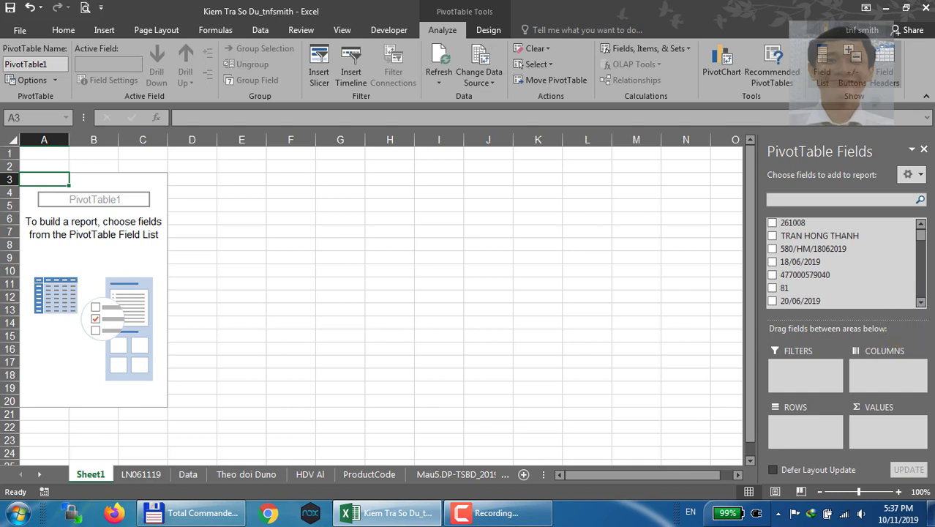
{"action": "mouse_move", "coordinate": [921, 244]}
{"action": "left_mouse_down"}
{"action": "mouse_move", "coordinate": [918, 289]}
{"action": "mouse_move", "coordinate": [918, 233]}
{"action": "left_mouse_up"}
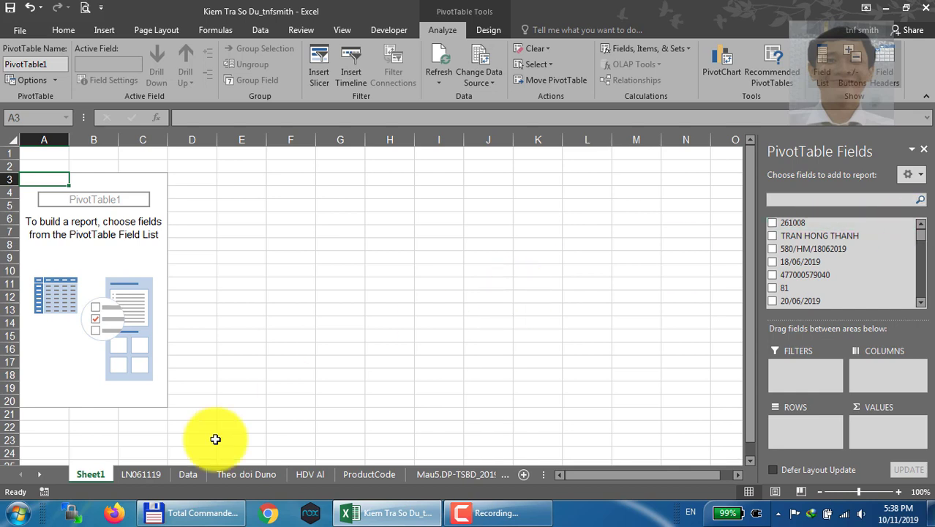
Go back to sheet LN061119, dismiss the database import error messages, and bring the sheet's header rows into view
{"action": "left_click", "coordinate": [135, 474]}
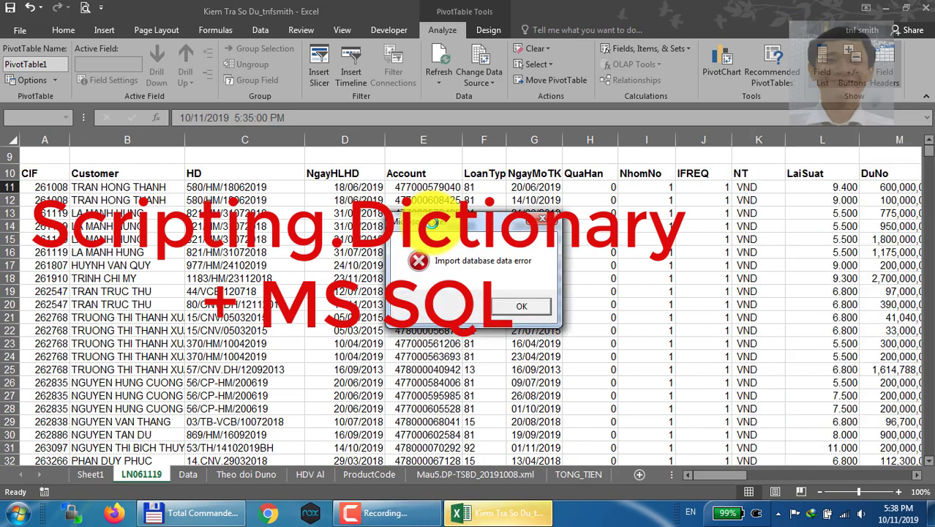
{"action": "left_click", "coordinate": [512, 306]}
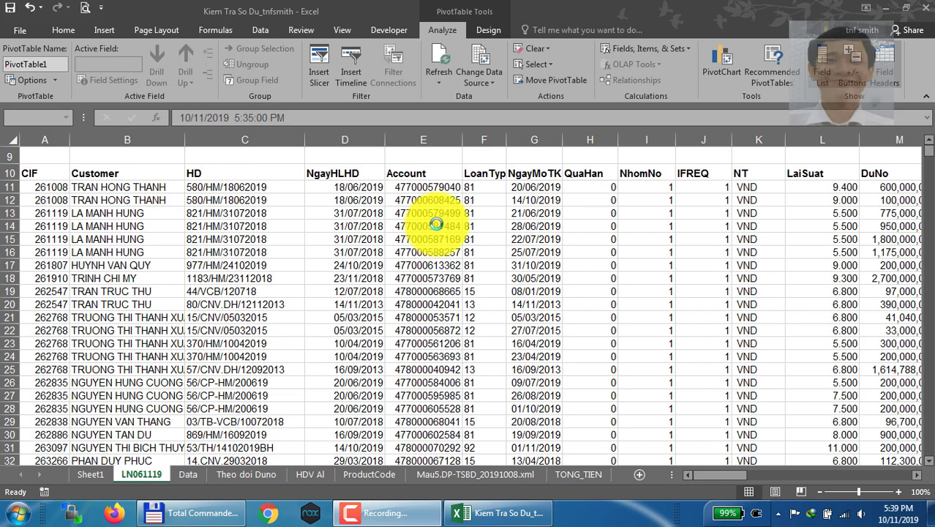
{"action": "left_click", "coordinate": [497, 520]}
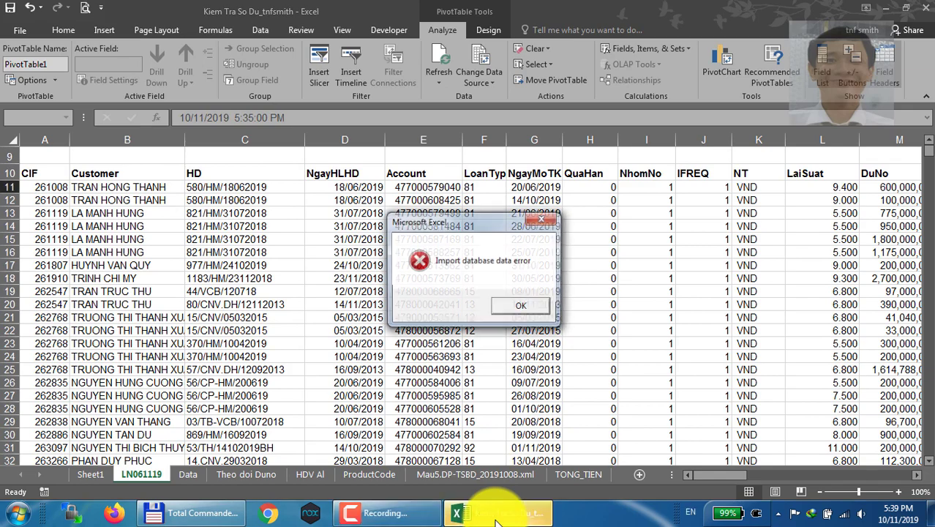
{"action": "left_click", "coordinate": [521, 306]}
{"action": "left_click", "coordinate": [501, 513]}
{"action": "key", "text": "alt+Tab"}
{"action": "key", "text": "alt+Tab"}
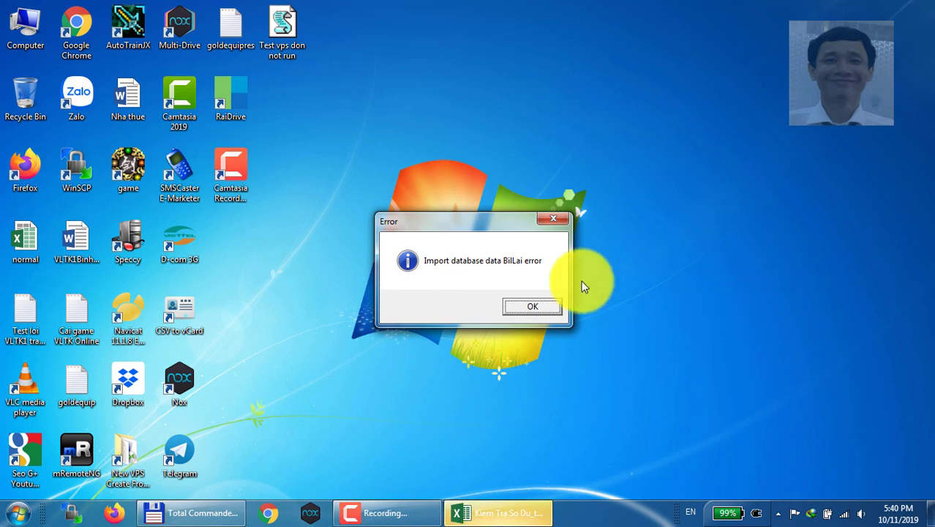
{"action": "left_click", "coordinate": [531, 309]}
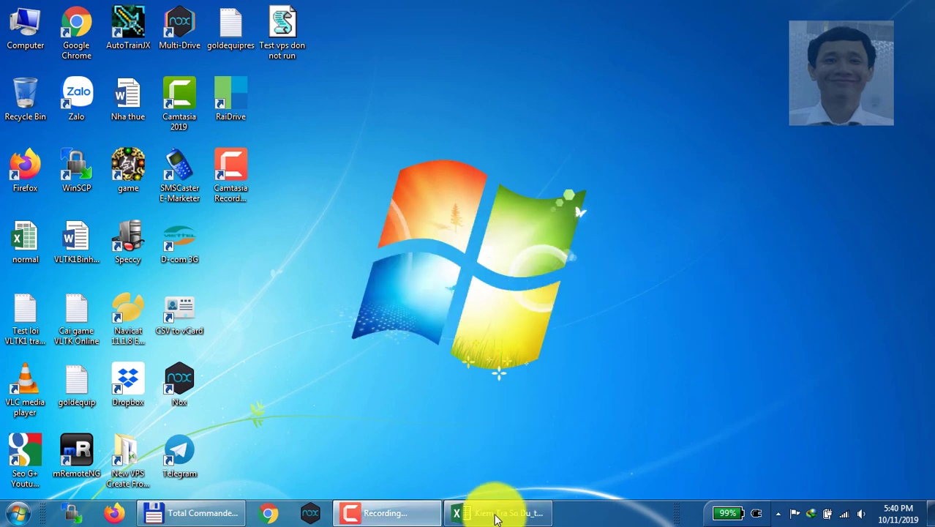
{"action": "left_click", "coordinate": [498, 513]}
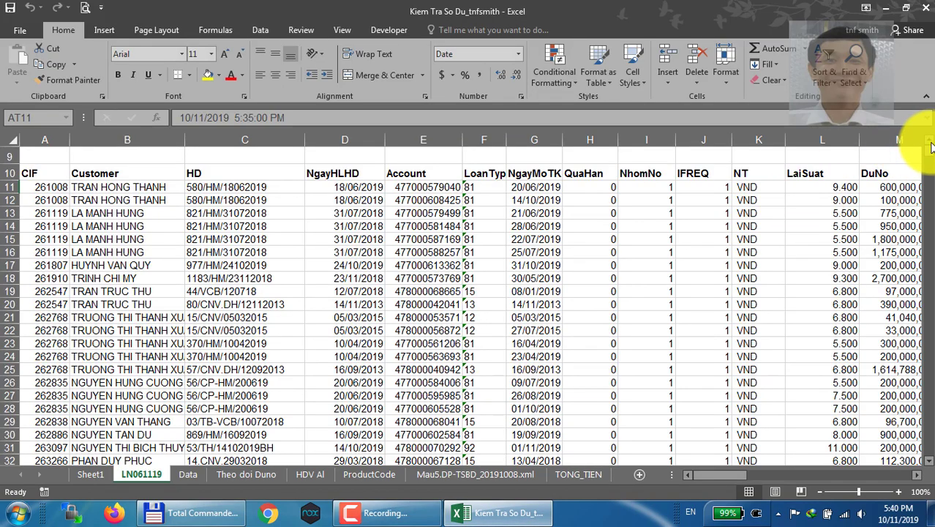
{"action": "scroll", "coordinate": [931, 146], "scroll_direction": "up", "scroll_amount": 3}
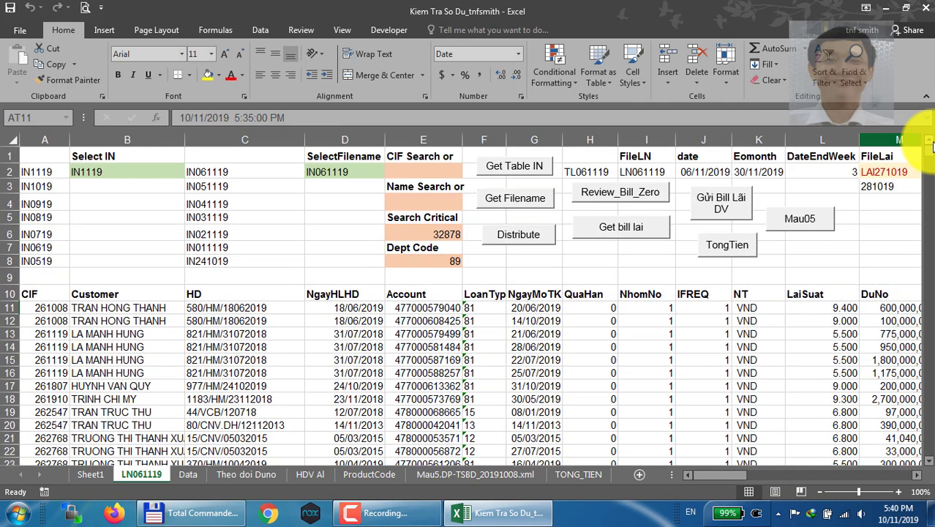
Open the Macro dialog from cell A10, limit the list to This Workbook, and browse its macros with Get_CustomersName selected
{"action": "left_click", "coordinate": [44, 292]}
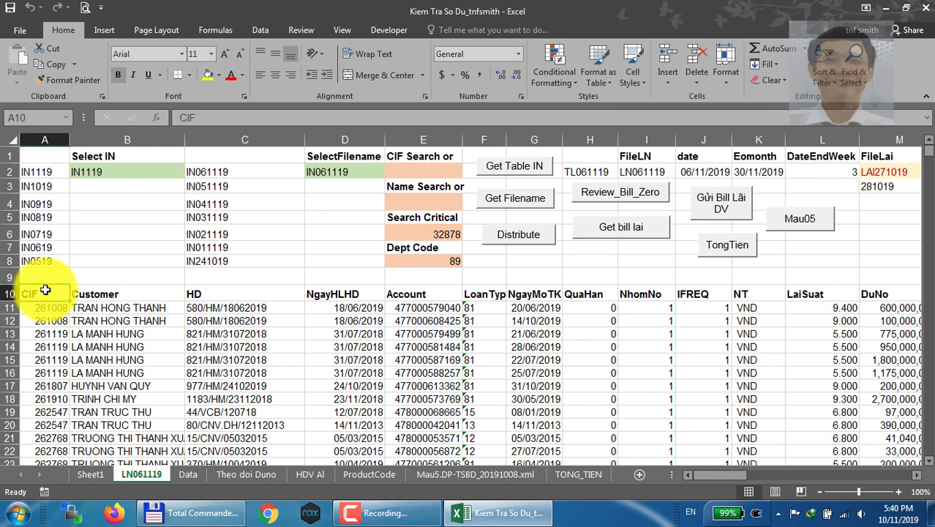
{"action": "key", "text": "alt+F8"}
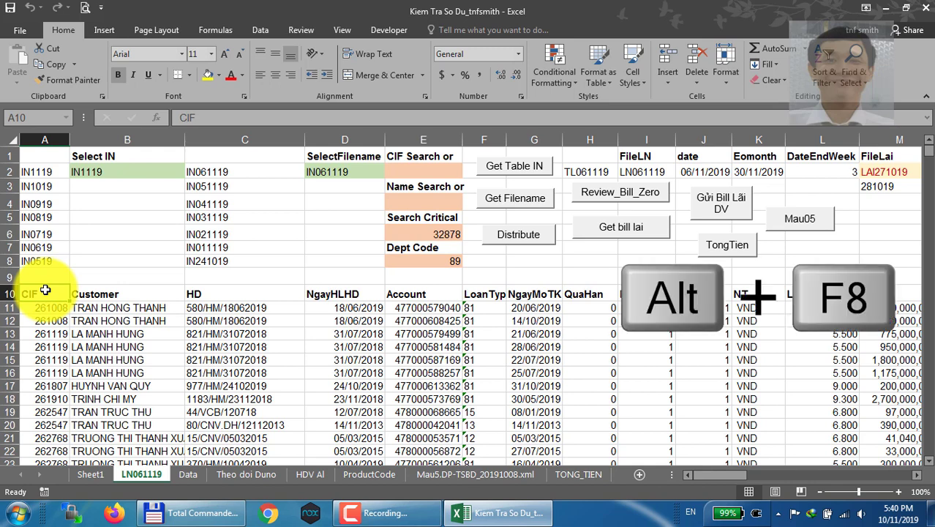
{"action": "key", "text": "alt"}
{"action": "key", "text": "alt+F8"}
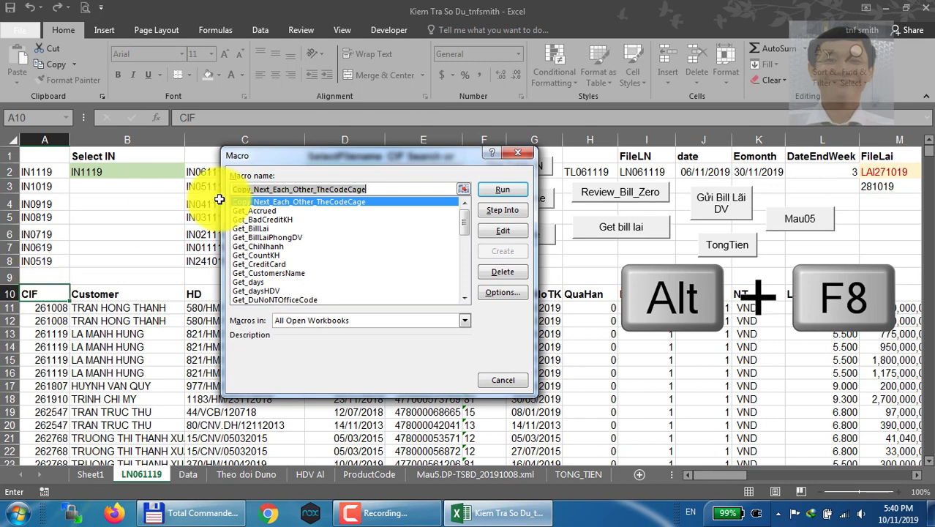
{"action": "left_click_drag", "start_coordinate": [467, 229], "coordinate": [464, 192]}
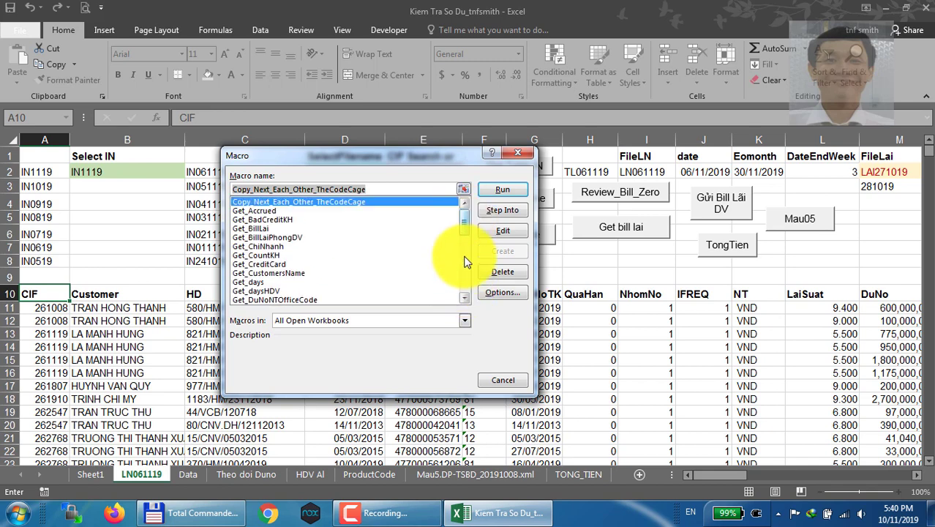
{"action": "left_click", "coordinate": [464, 323]}
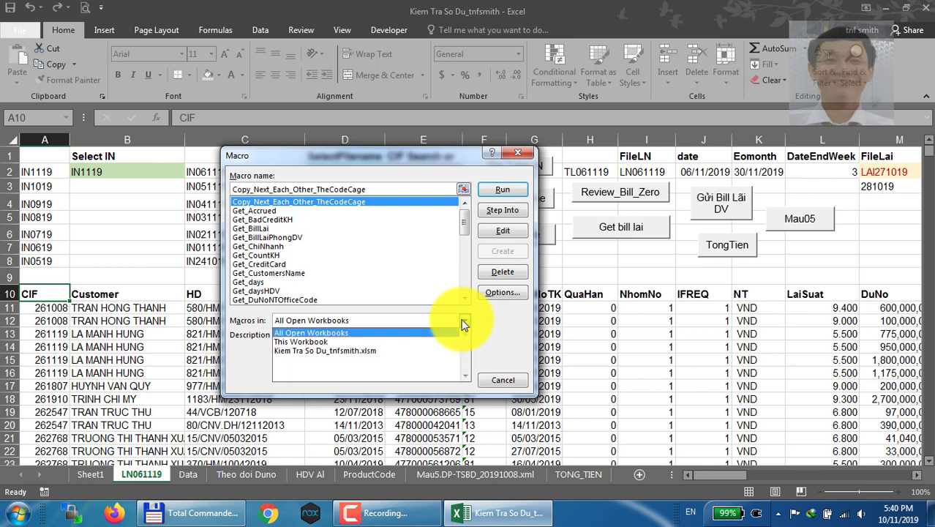
{"action": "left_click", "coordinate": [315, 342]}
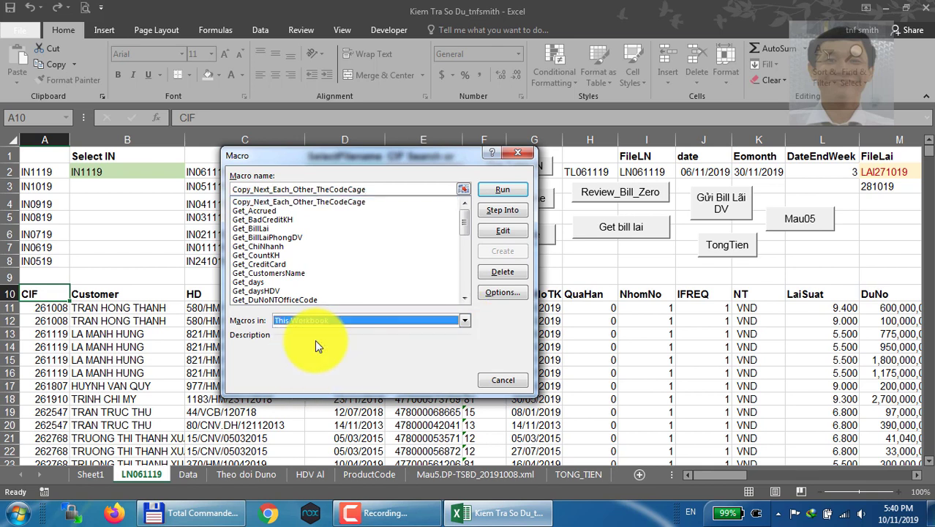
{"action": "left_click", "coordinate": [371, 273]}
{"action": "scroll", "coordinate": [454, 234], "scroll_direction": "down", "scroll_amount": 5}
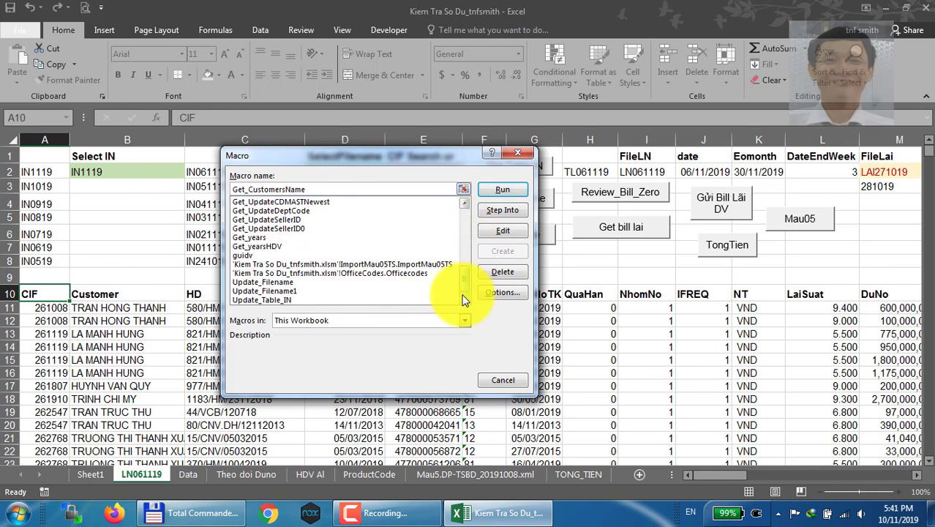
List the macros in Kiem Tra So Du_tnfsmith.xlsm and in All Open Workbooks, and close the Macro dialog
{"action": "left_click", "coordinate": [464, 321]}
{"action": "left_click", "coordinate": [382, 351]}
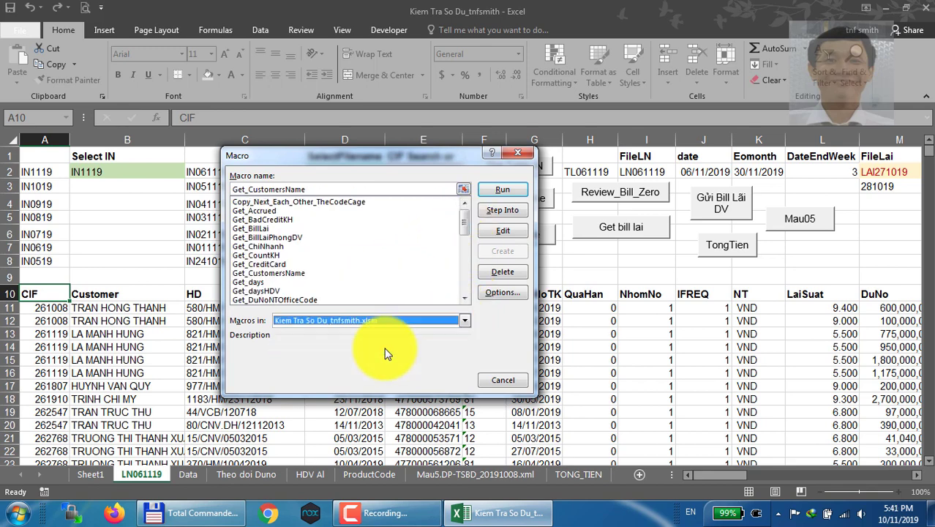
{"action": "left_click_drag", "start_coordinate": [465, 216], "coordinate": [460, 289]}
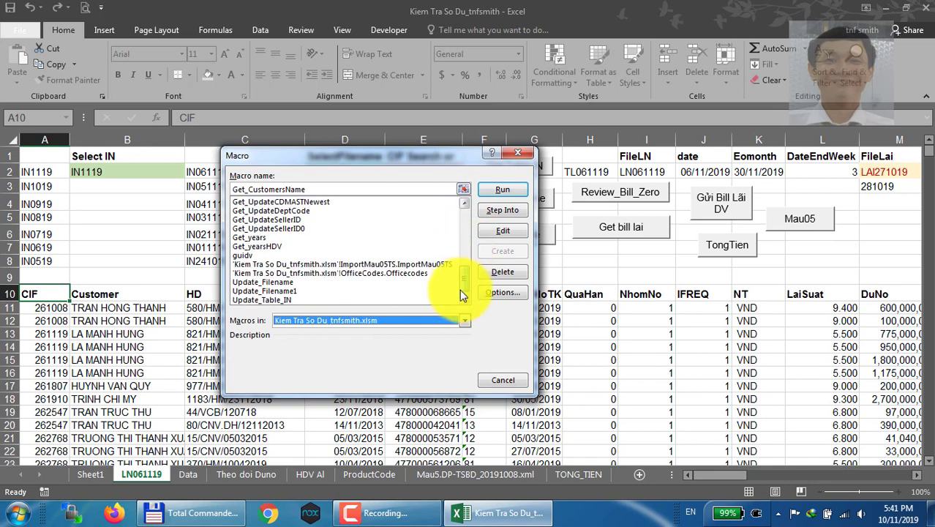
{"action": "left_click", "coordinate": [464, 322]}
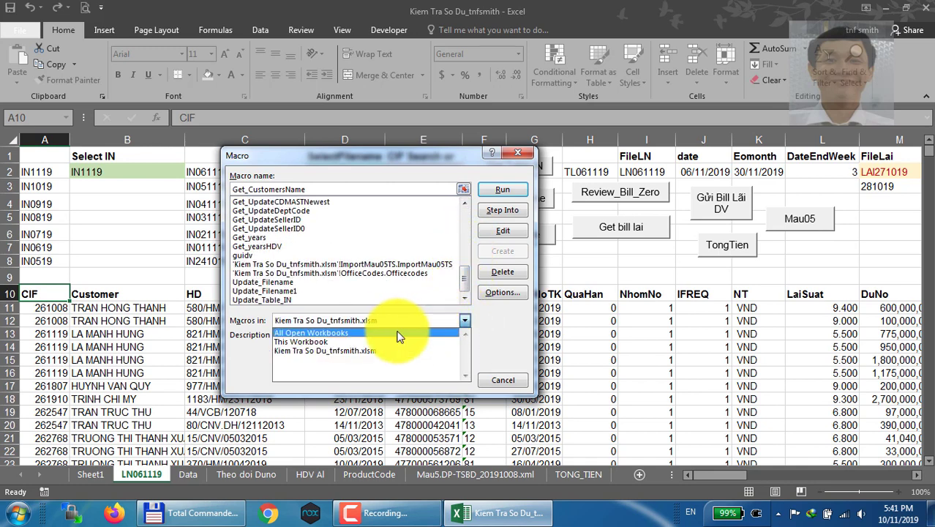
{"action": "left_click", "coordinate": [347, 331]}
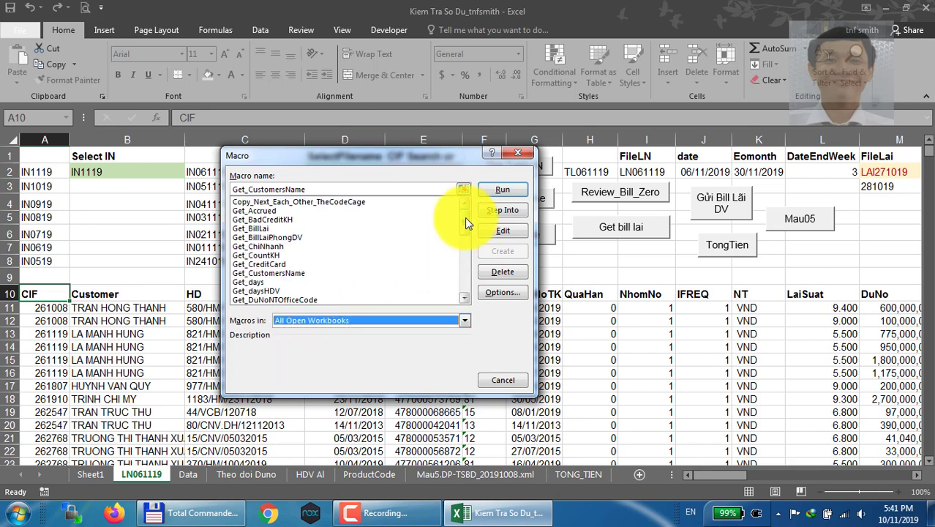
{"action": "mouse_move", "coordinate": [465, 217]}
{"action": "left_mouse_down"}
{"action": "mouse_move", "coordinate": [465, 295]}
{"action": "mouse_move", "coordinate": [466, 211]}
{"action": "left_mouse_up"}
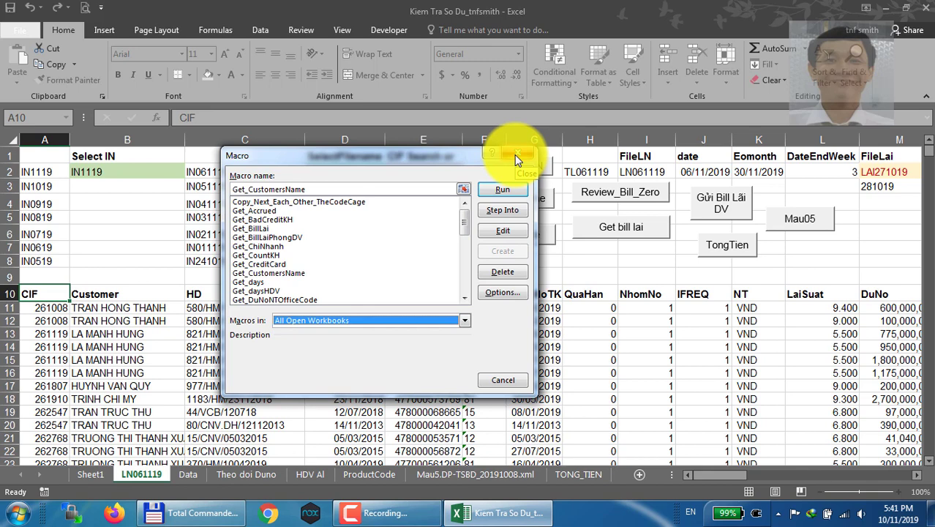
{"action": "left_click", "coordinate": [517, 159]}
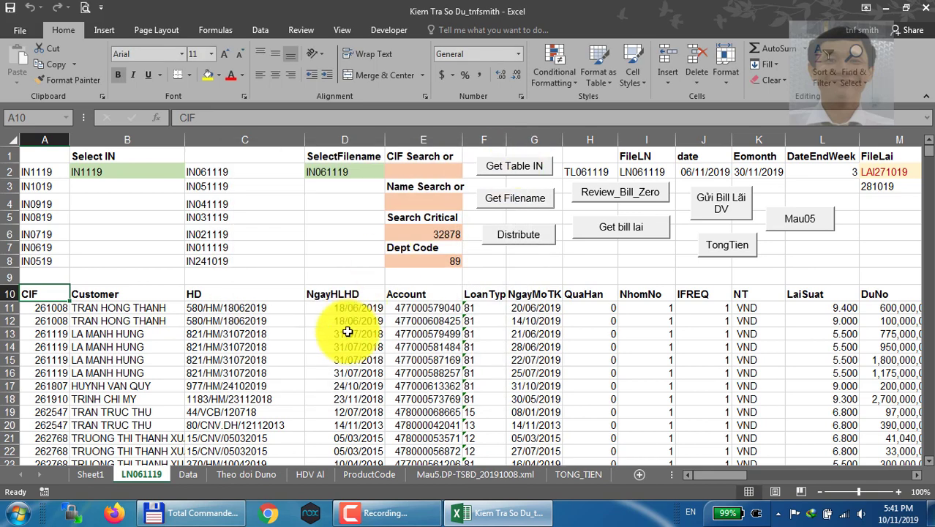
Open the Visual Basic editor from cell D10 and review the ImportMau05TS code down to its end
{"action": "left_click", "coordinate": [353, 288]}
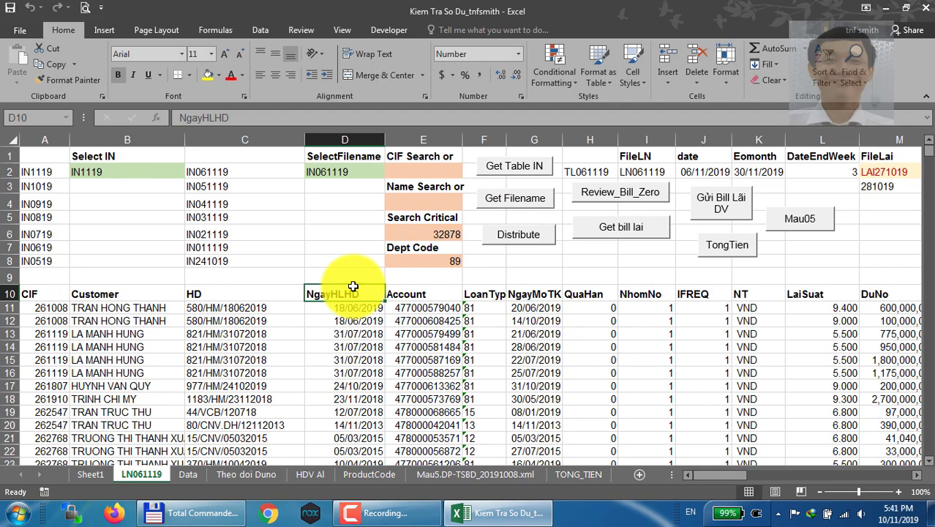
{"action": "key", "text": "alt+F11"}
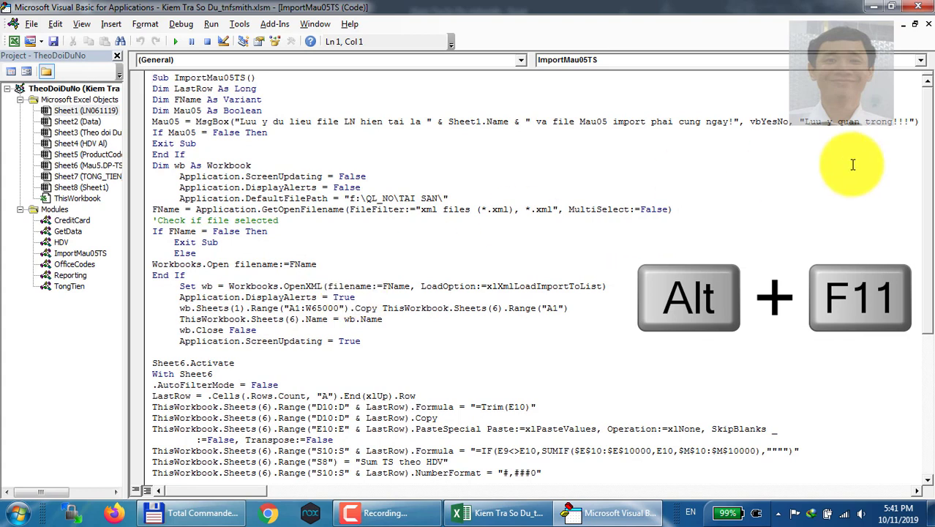
{"action": "left_click_drag", "start_coordinate": [925, 112], "coordinate": [926, 84]}
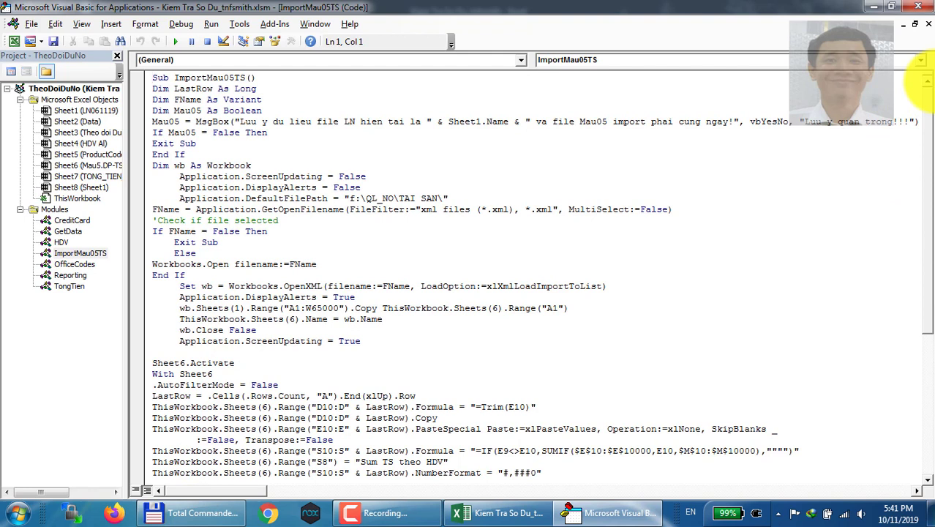
{"action": "left_click", "coordinate": [317, 83]}
{"action": "key", "text": "Down"}
{"action": "key", "text": "Down"}
{"action": "key", "text": "Down"}
{"action": "key", "text": "Down"}
{"action": "key", "text": "Down"}
{"action": "key", "text": "Down"}
{"action": "key", "text": "Down"}
{"action": "key", "text": "Down"}
{"action": "key", "text": "Down"}
{"action": "key", "text": "Down"}
{"action": "key", "text": "Down"}
{"action": "key", "text": "Down"}
{"action": "key", "text": "Down"}
{"action": "key", "text": "Down"}
{"action": "key", "text": "Down"}
{"action": "key", "text": "Down"}
{"action": "key", "text": "Down"}
{"action": "key", "text": "Down"}
{"action": "key", "text": "Down"}
{"action": "key", "text": "Down"}
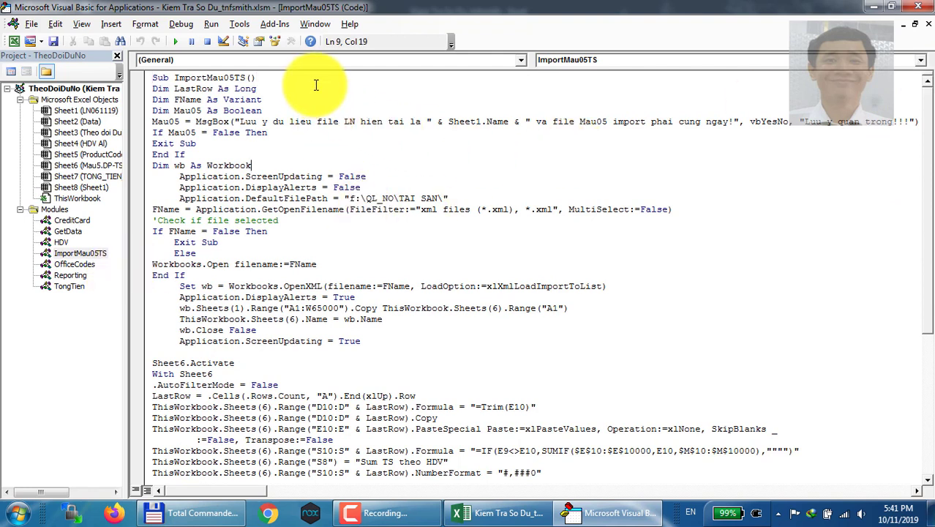
{"action": "key", "text": "Down"}
{"action": "key", "text": "Down"}
{"action": "key", "text": "Down"}
{"action": "key", "text": "Down"}
{"action": "key", "text": "Down"}
{"action": "key", "text": "Down"}
{"action": "key", "text": "Down"}
{"action": "key", "text": "Down"}
{"action": "key", "text": "Down"}
{"action": "key", "text": "Down"}
{"action": "key", "text": "Down"}
{"action": "key", "text": "Down"}
{"action": "key", "text": "Down"}
{"action": "key", "text": "Down"}
{"action": "key", "text": "Down"}
{"action": "key", "text": "Down"}
{"action": "key", "text": "Down"}
{"action": "key", "text": "Down"}
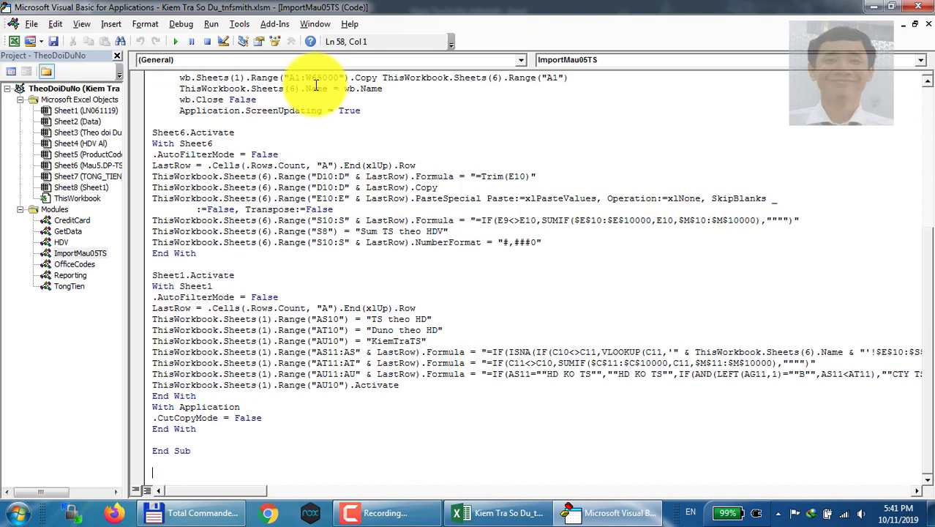
View the code of the GetData and OfficeCodes modules, and close the Visual Basic editor
{"action": "double_click", "coordinate": [68, 218]}
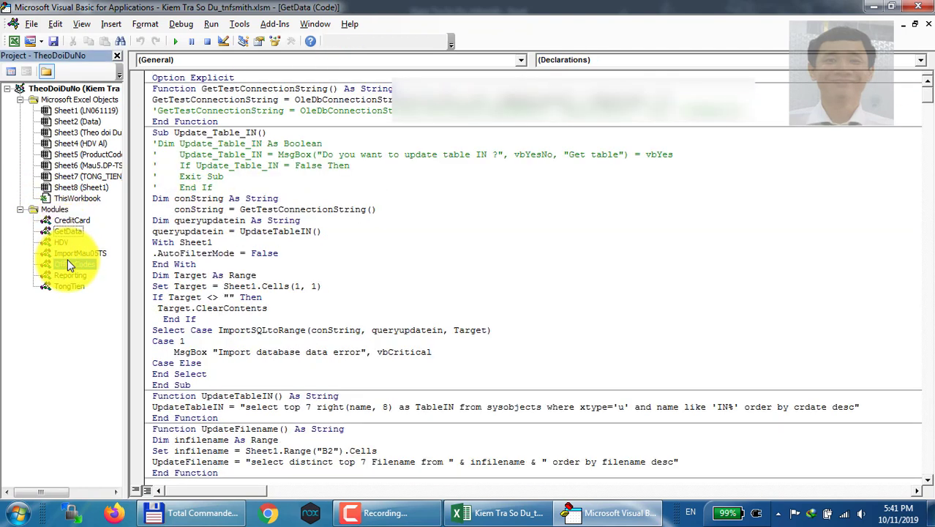
{"action": "double_click", "coordinate": [67, 261]}
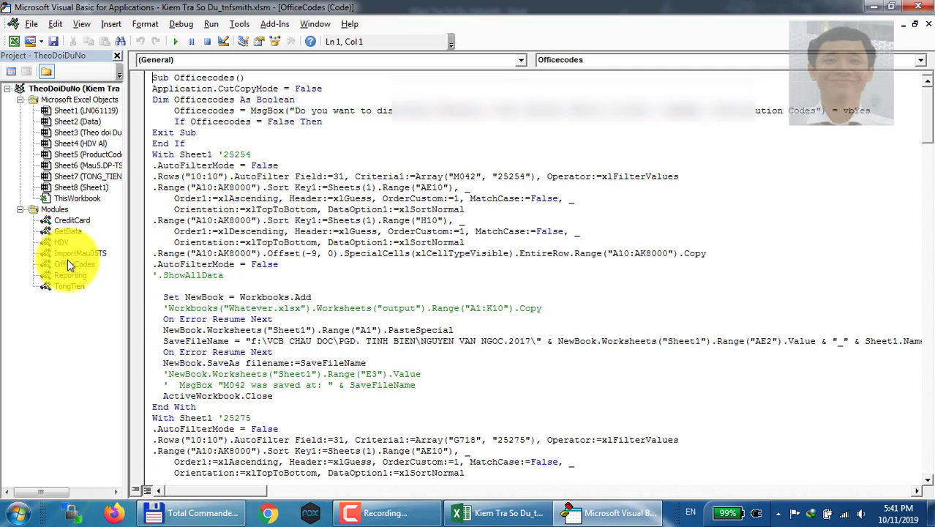
{"action": "left_click", "coordinate": [922, 5]}
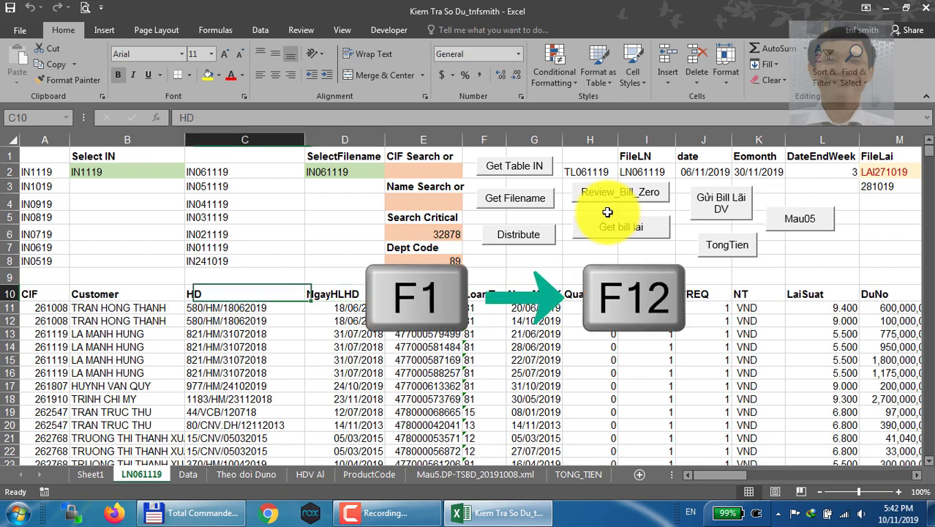
Select cell A10, open the Excel 2016 Help window, and place the cursor in its search field
{"action": "key", "text": "Left"}
{"action": "key", "text": "Left"}
{"action": "key", "text": "Left"}
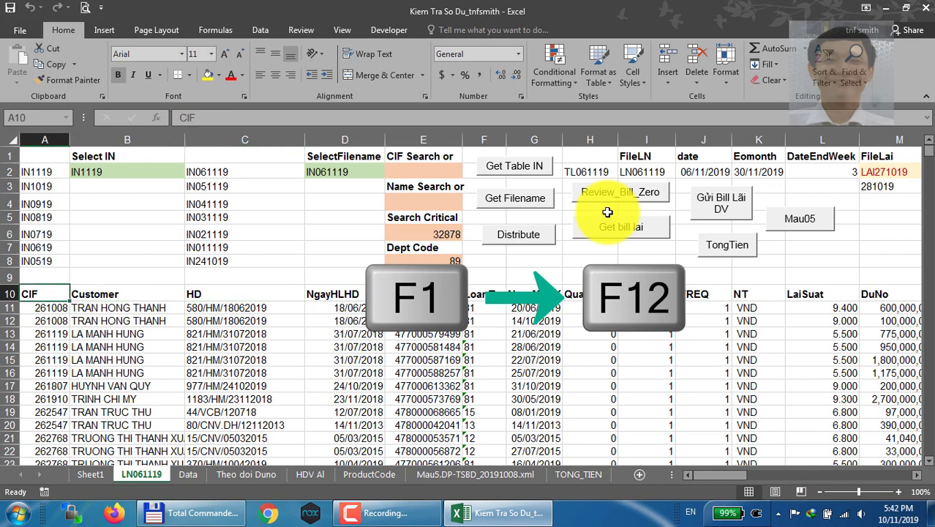
{"action": "key", "text": "Right"}
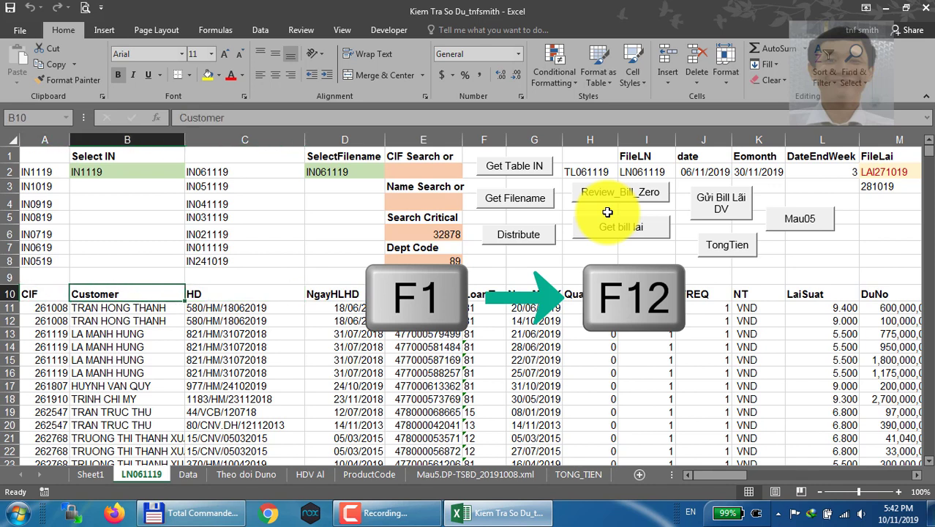
{"action": "key", "text": "Left"}
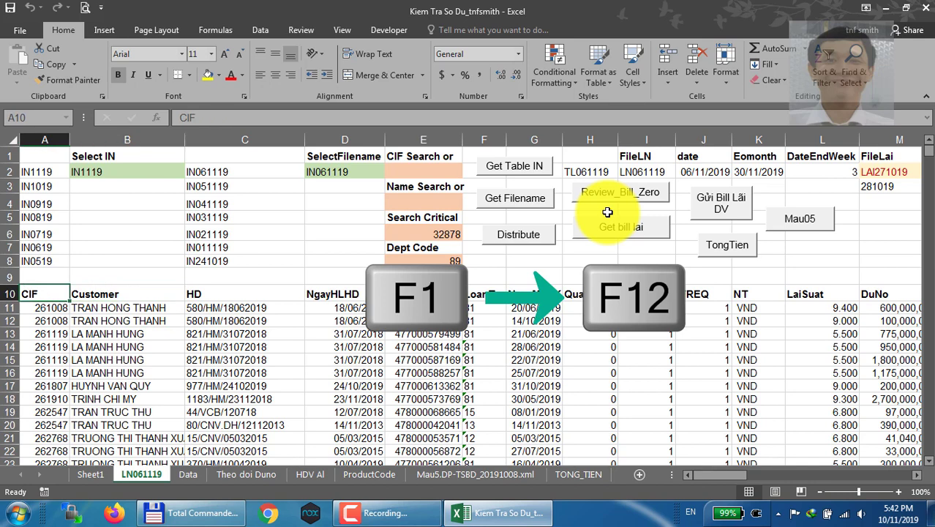
{"action": "key", "text": "F1"}
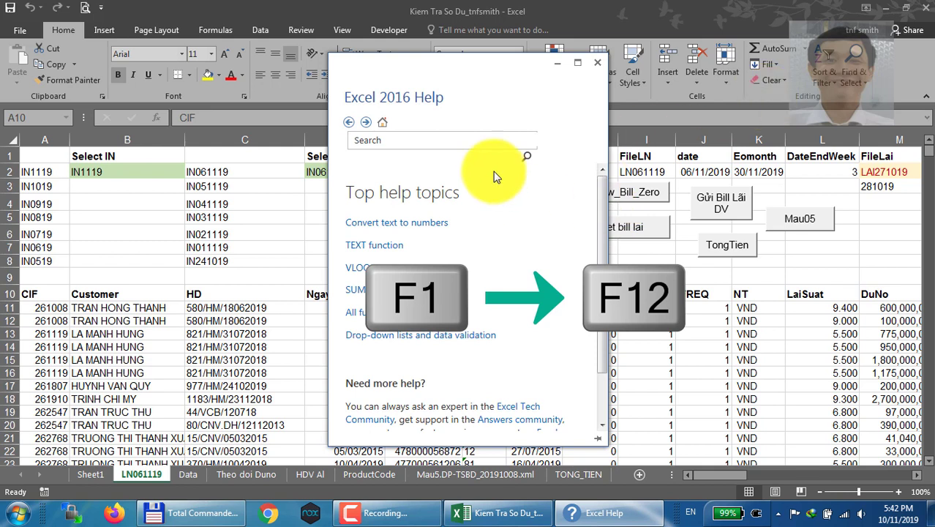
{"action": "left_click", "coordinate": [475, 141]}
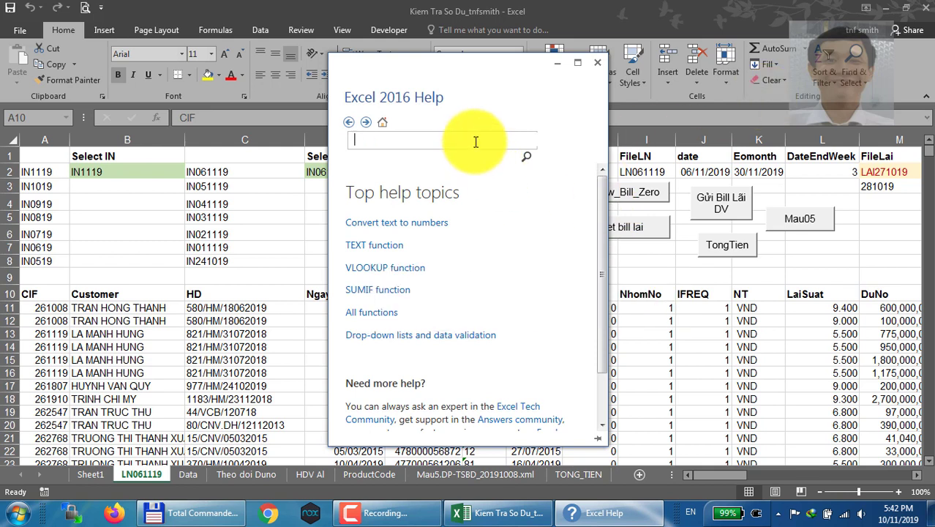
{"action": "key", "text": "F1"}
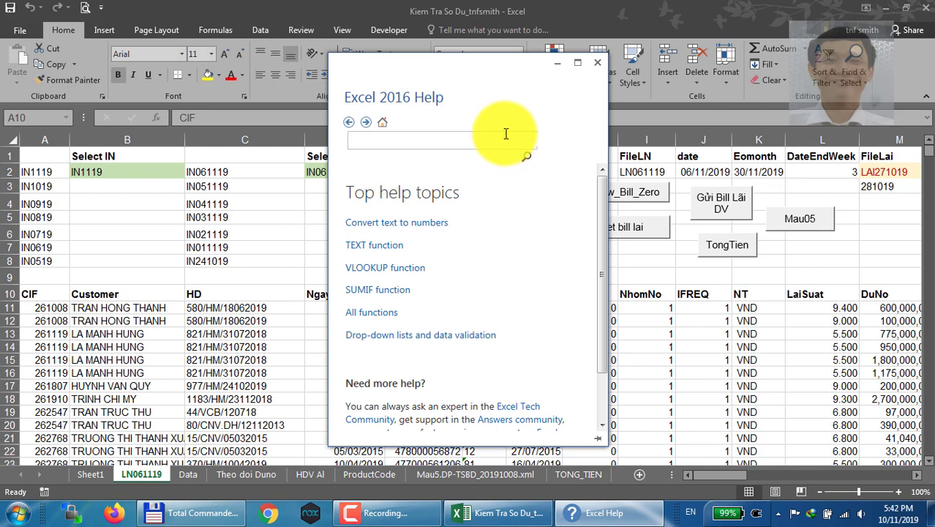
Close the Excel 2016 Help window, open cell A10 for in-cell editing, and end the edit on that cell
{"action": "key", "text": "F2"}
{"action": "left_click", "coordinate": [596, 64]}
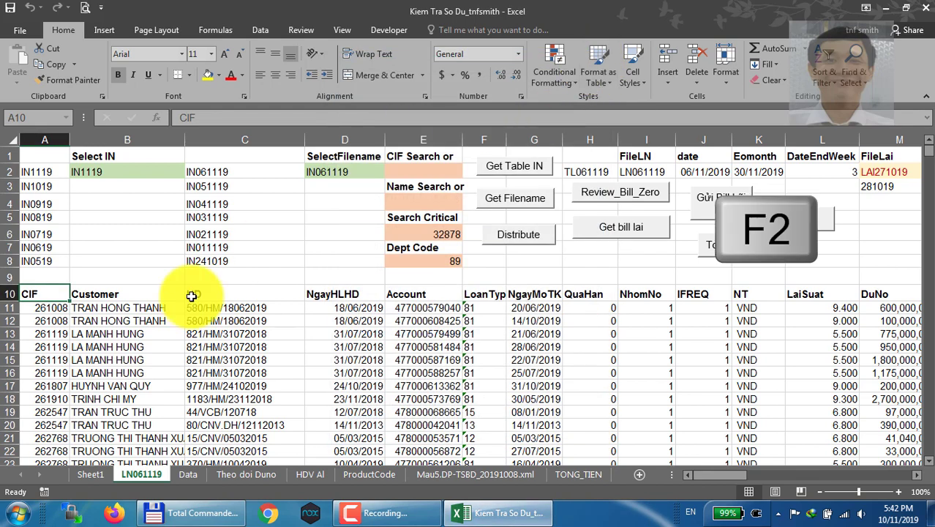
{"action": "key", "text": "F2"}
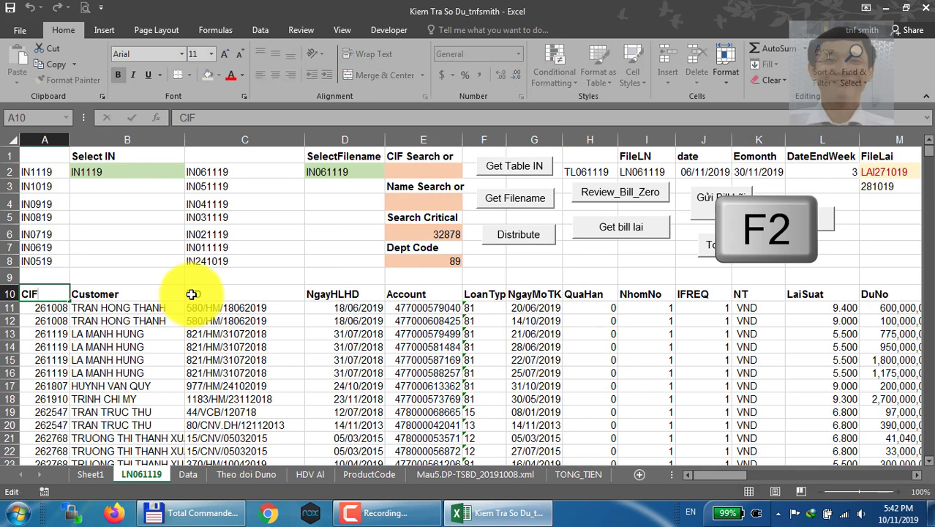
{"action": "key", "text": "Tab"}
{"action": "key", "text": "Left"}
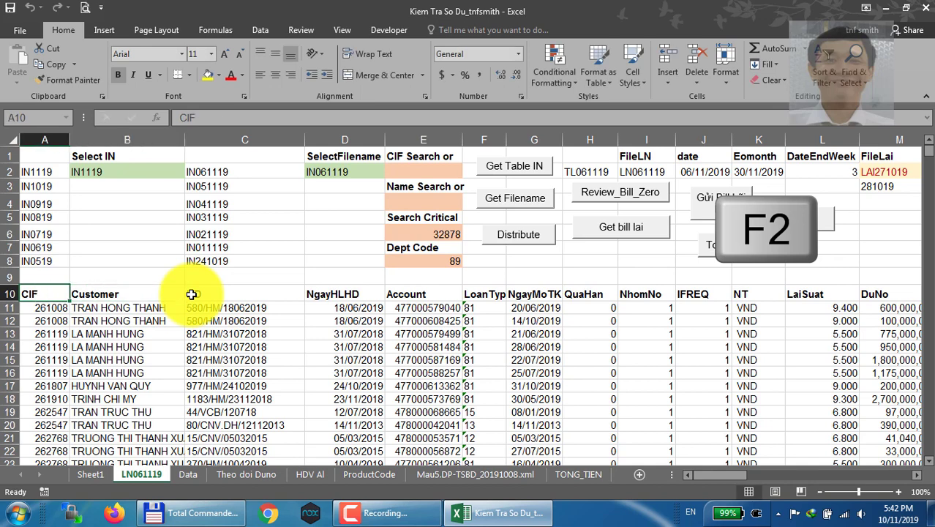
{"action": "key", "text": "Right"}
{"action": "key", "text": "Right"}
{"action": "key", "text": "Right"}
{"action": "key", "text": "Left"}
{"action": "key", "text": "Left"}
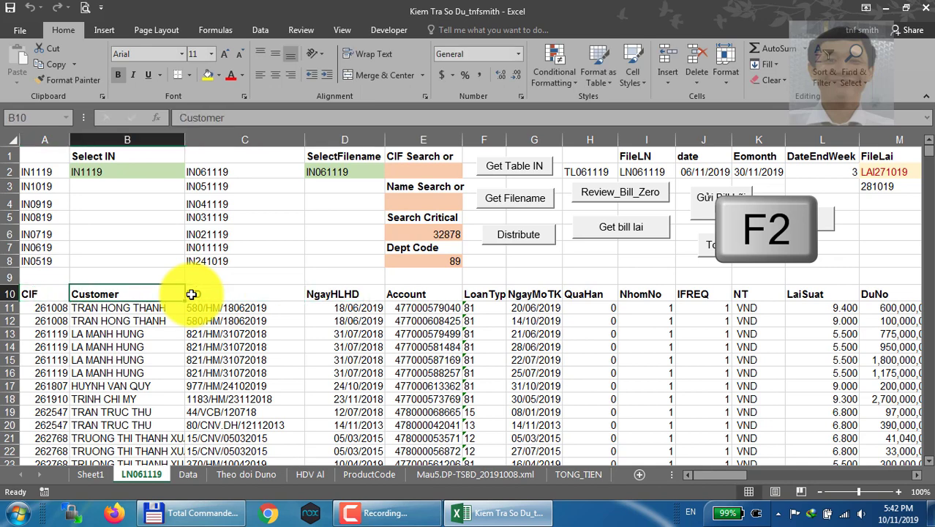
{"action": "key", "text": "Right"}
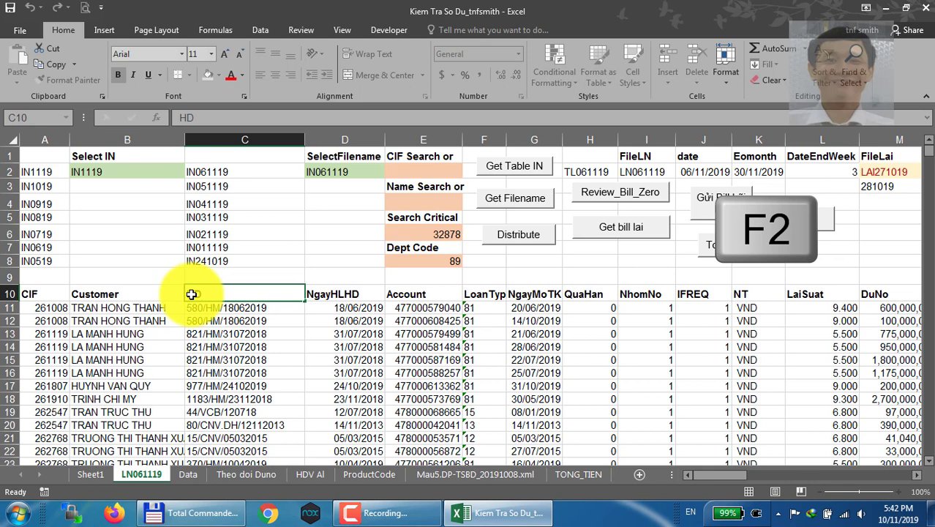
{"action": "key", "text": "Left"}
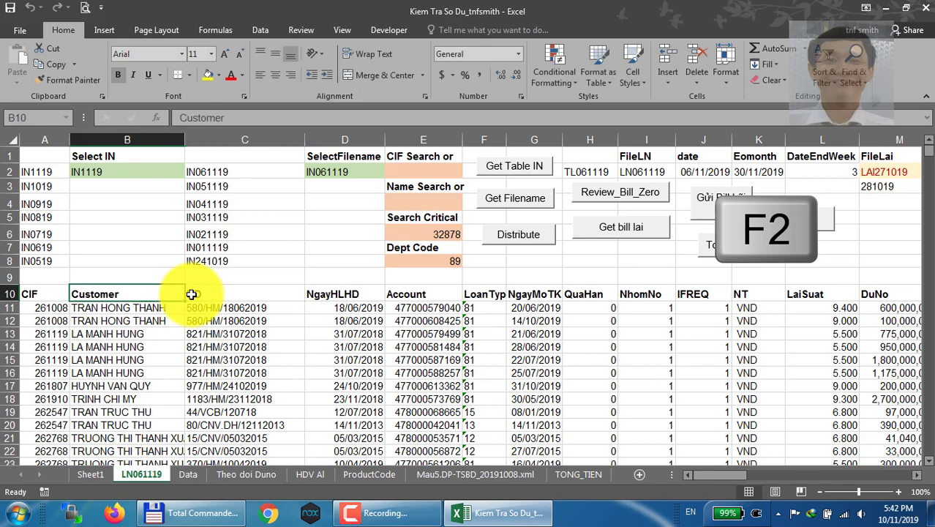
{"action": "key", "text": "Right"}
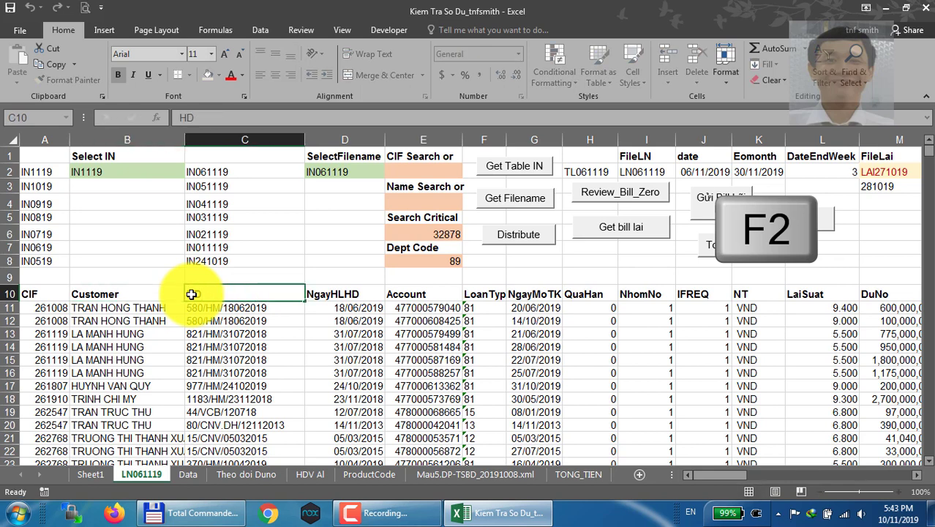
Open the header cells D10 and E10 for in-cell editing, and confirm the last edit to land on E11
{"action": "key", "text": "Right"}
{"action": "key", "text": "F2"}
{"action": "key", "text": "Tab"}
{"action": "key", "text": "F2"}
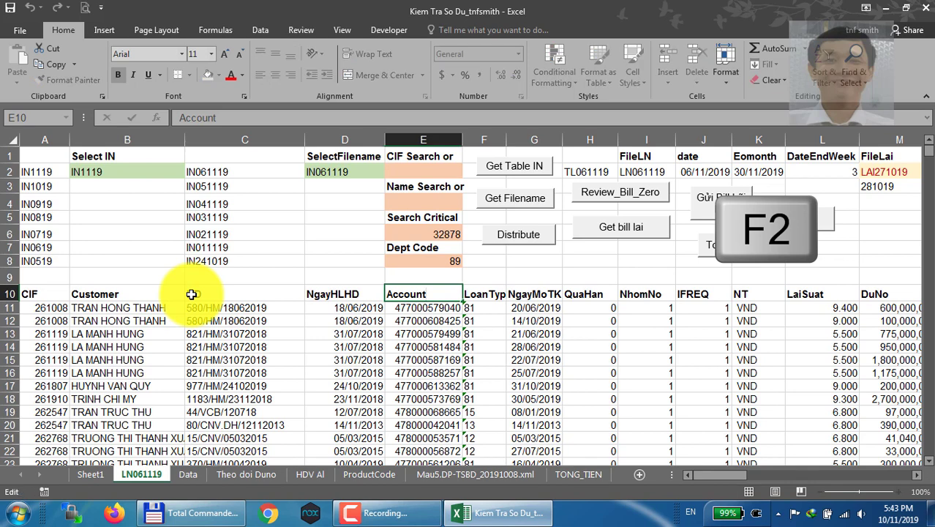
{"action": "key", "text": "F2"}
{"action": "key", "text": "Return"}
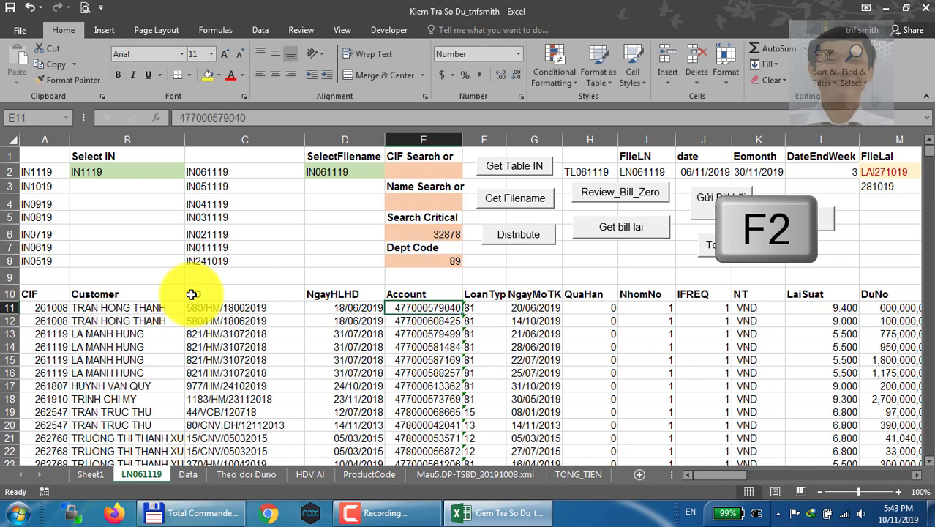
Open the Paste Name dialog from cell E11, browse its defined names down to theodoiduno, and cancel the dialog
{"action": "key", "text": "F3"}
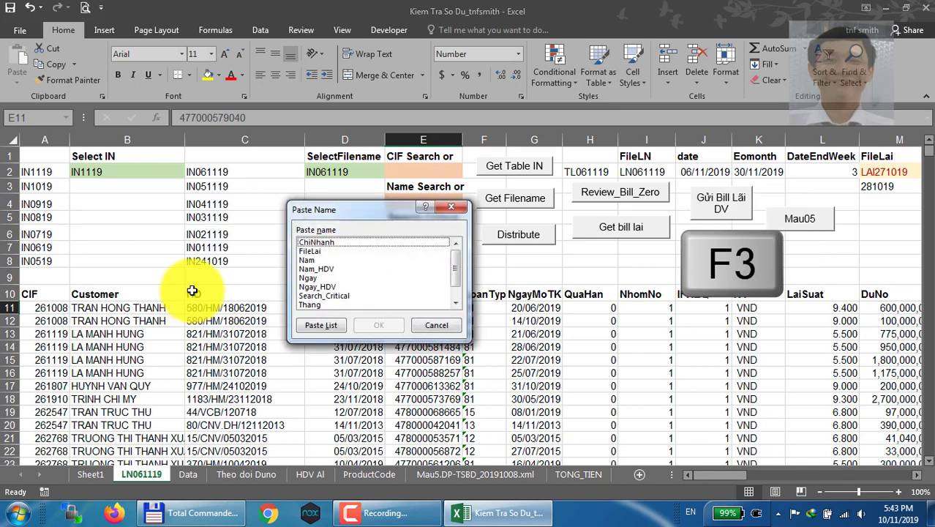
{"action": "key", "text": "Down"}
{"action": "key", "text": "Down"}
{"action": "key", "text": "Down"}
{"action": "key", "text": "Down"}
{"action": "key", "text": "Down"}
{"action": "key", "text": "Down"}
{"action": "key", "text": "Down"}
{"action": "key", "text": "Down"}
{"action": "key", "text": "Down"}
{"action": "key", "text": "Down"}
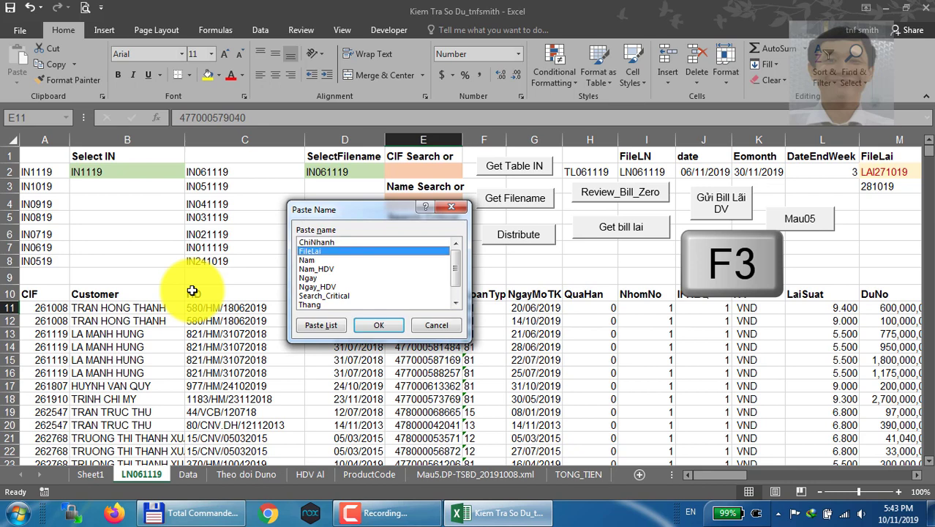
{"action": "key", "text": "Up"}
{"action": "key", "text": "Up"}
{"action": "key", "text": "Up"}
{"action": "key", "text": "Up"}
{"action": "key", "text": "Up"}
{"action": "key", "text": "Up"}
{"action": "key", "text": "Up"}
{"action": "key", "text": "Up"}
{"action": "key", "text": "Up"}
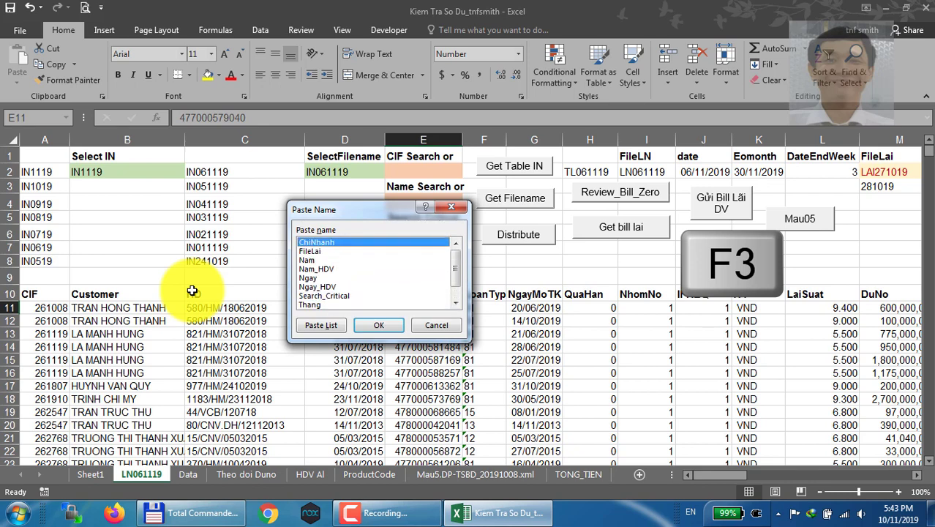
{"action": "key", "text": "Down"}
{"action": "key", "text": "Down"}
{"action": "key", "text": "Down"}
{"action": "key", "text": "Down"}
{"action": "key", "text": "Down"}
{"action": "key", "text": "Down"}
{"action": "key", "text": "Down"}
{"action": "key", "text": "Down"}
{"action": "key", "text": "Down"}
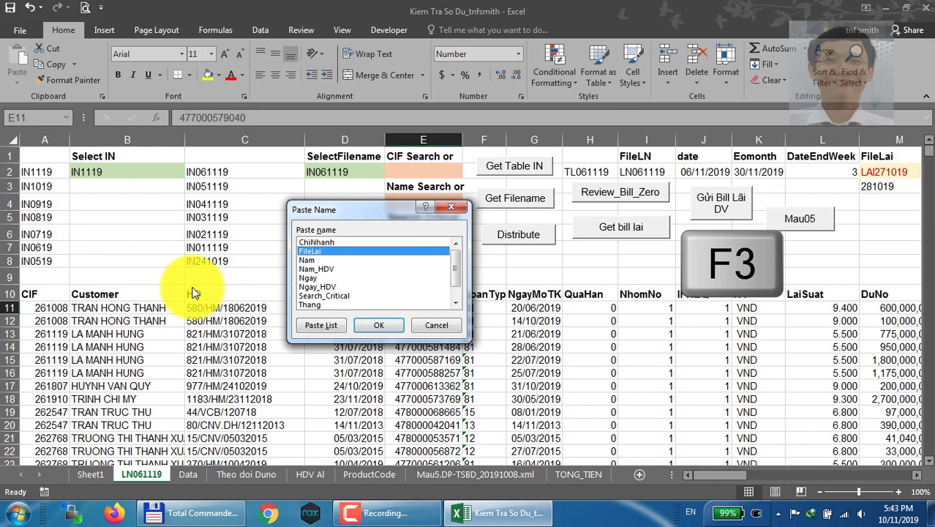
{"action": "key", "text": "Up"}
{"action": "key", "text": "Up"}
{"action": "key", "text": "Up"}
{"action": "key", "text": "Up"}
{"action": "key", "text": "Up"}
{"action": "key", "text": "Up"}
{"action": "key", "text": "Up"}
{"action": "key", "text": "Up"}
{"action": "key", "text": "Up"}
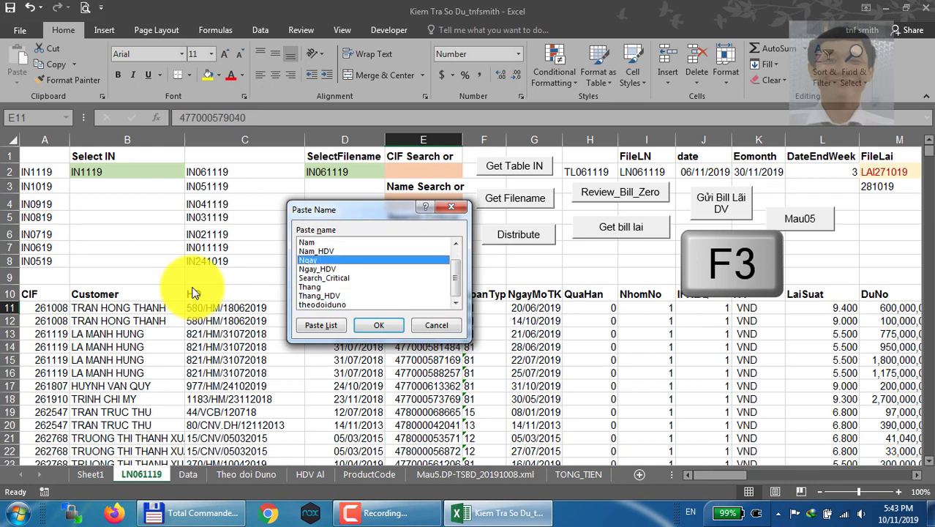
{"action": "key", "text": "Down"}
{"action": "key", "text": "Down"}
{"action": "key", "text": "Down"}
{"action": "key", "text": "Down"}
{"action": "key", "text": "Down"}
{"action": "key", "text": "Down"}
{"action": "key", "text": "Down"}
{"action": "key", "text": "Down"}
{"action": "key", "text": "Down"}
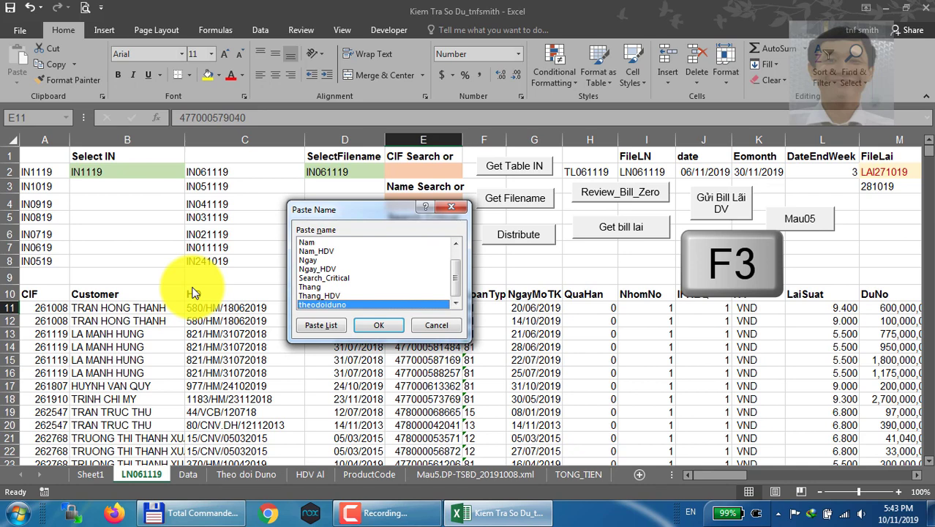
{"action": "left_click", "coordinate": [436, 325]}
Insert a blank row above row 11, and repeat the insertion to add three more blank rows
{"action": "key", "text": "F4"}
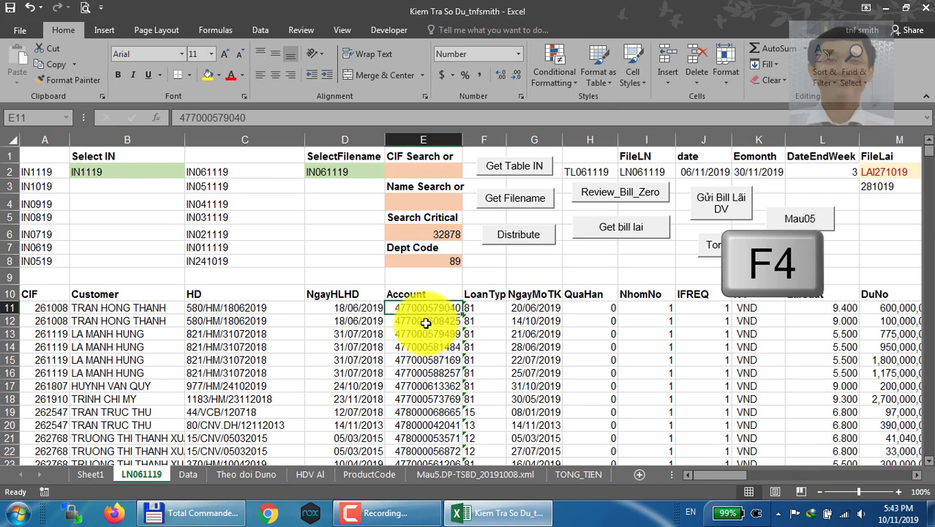
{"action": "left_click", "coordinate": [11, 308]}
{"action": "right_click", "coordinate": [10, 310]}
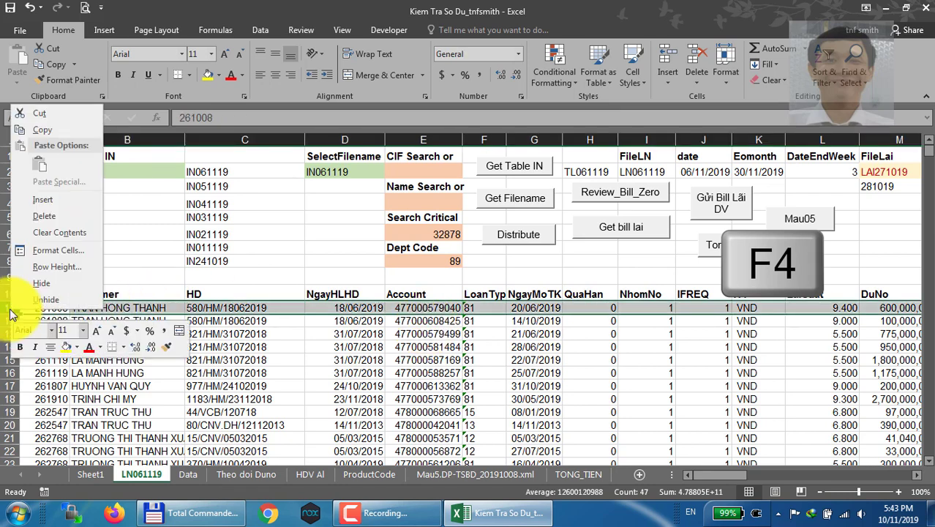
{"action": "left_click", "coordinate": [73, 203]}
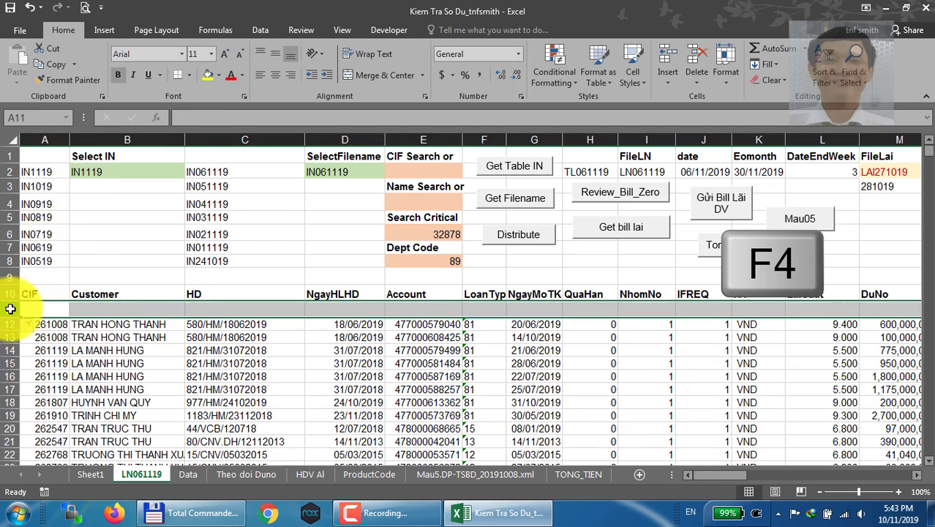
{"action": "key", "text": "F4"}
{"action": "key", "text": "F4"}
{"action": "key", "text": "F4"}
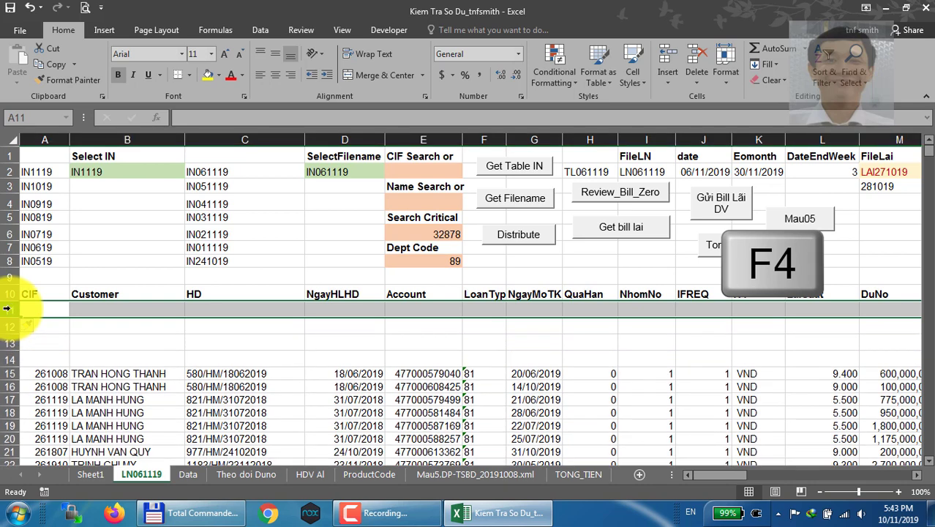
Select cell A12, open the Go To dialog to view its list of named references, and cancel it
{"action": "key", "text": "F5"}
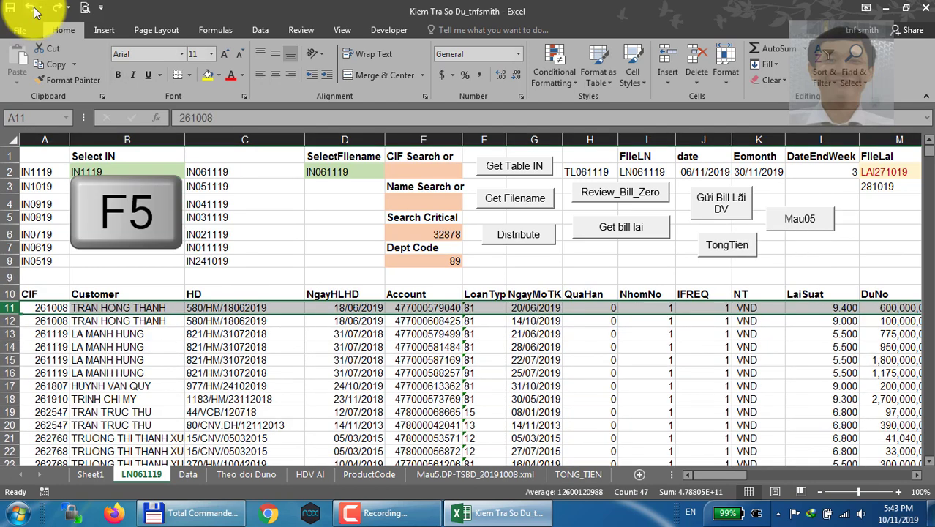
{"action": "key", "text": "Down"}
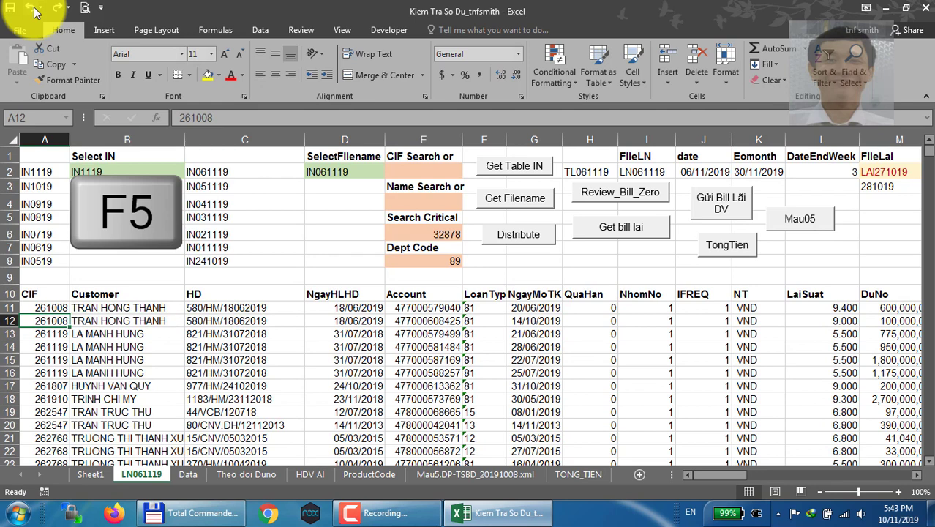
{"action": "key", "text": "F5"}
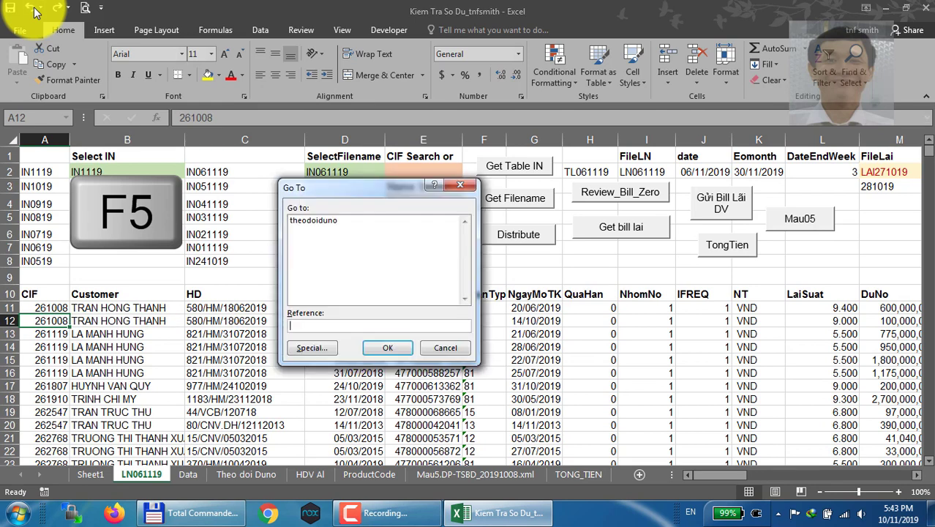
{"action": "left_click", "coordinate": [401, 523]}
{"action": "left_click", "coordinate": [401, 523]}
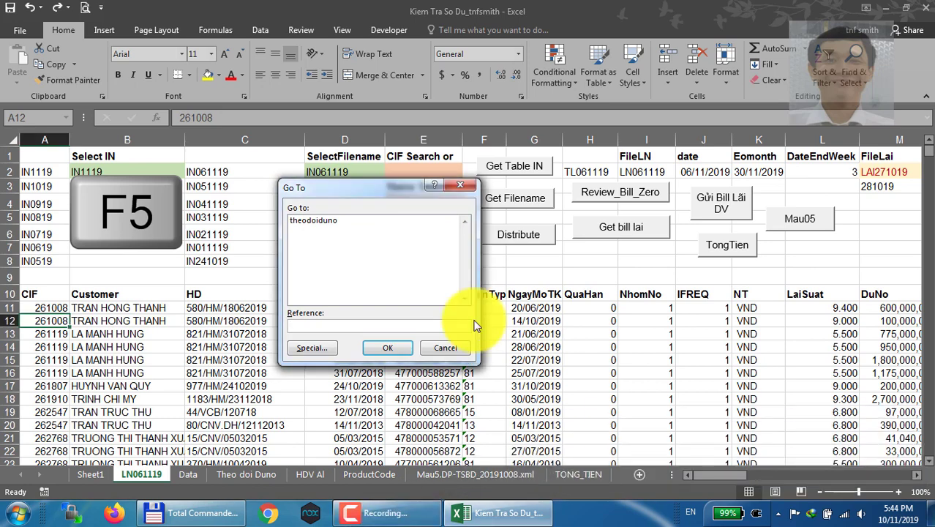
{"action": "left_click", "coordinate": [443, 349]}
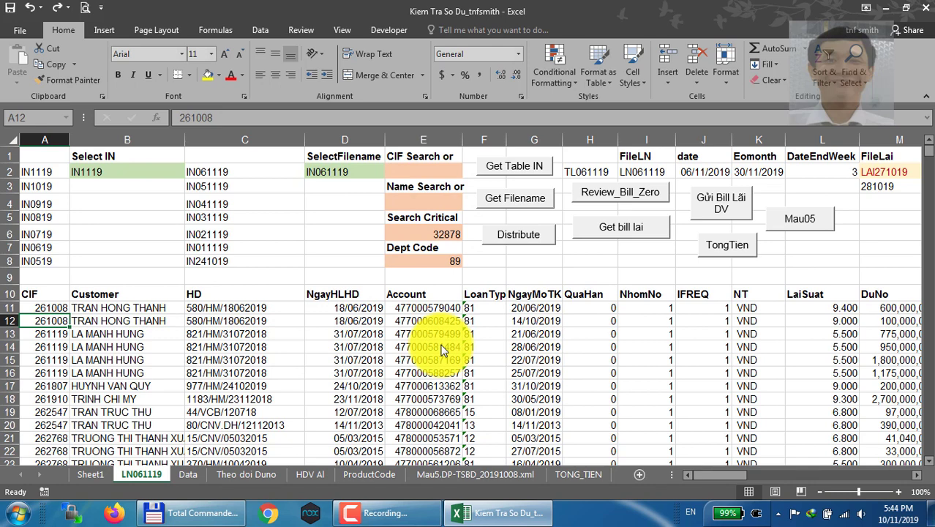
Recalculate the workbook, try Manual workbook calculation in the Formulas options of Excel Options, and confirm with Automatic calculation
{"action": "key", "text": "F9"}
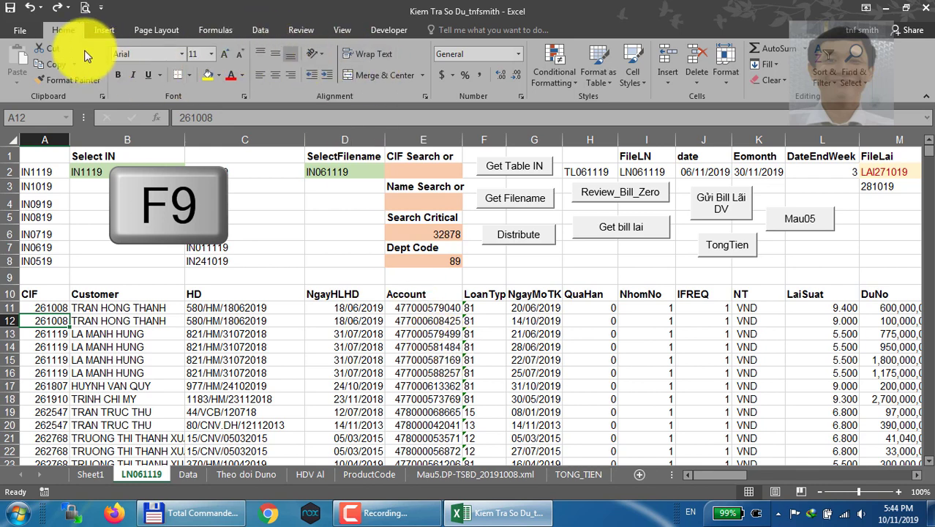
{"action": "left_click", "coordinate": [25, 29]}
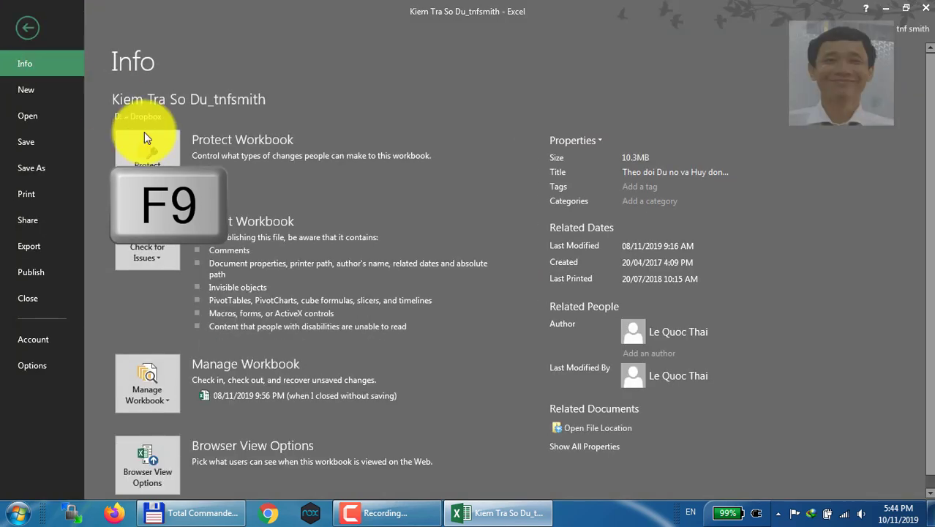
{"action": "left_click", "coordinate": [33, 365]}
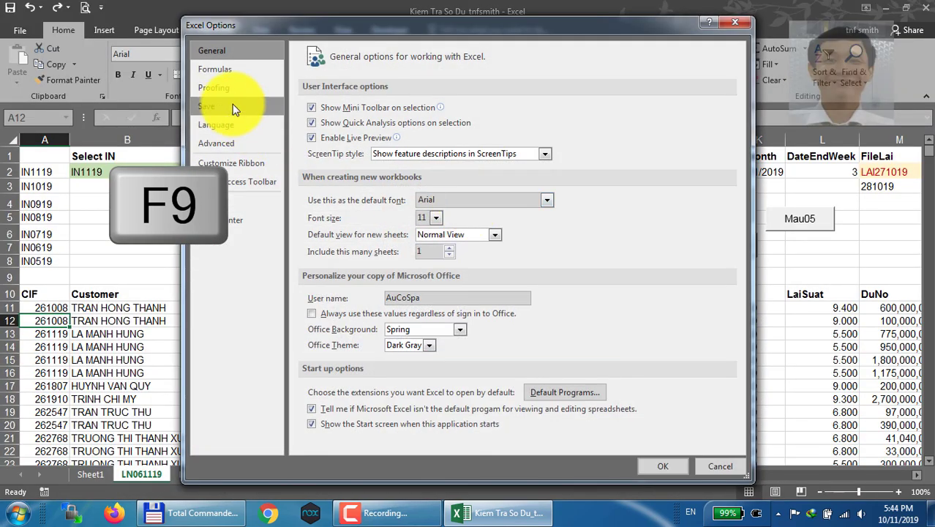
{"action": "left_click", "coordinate": [229, 71]}
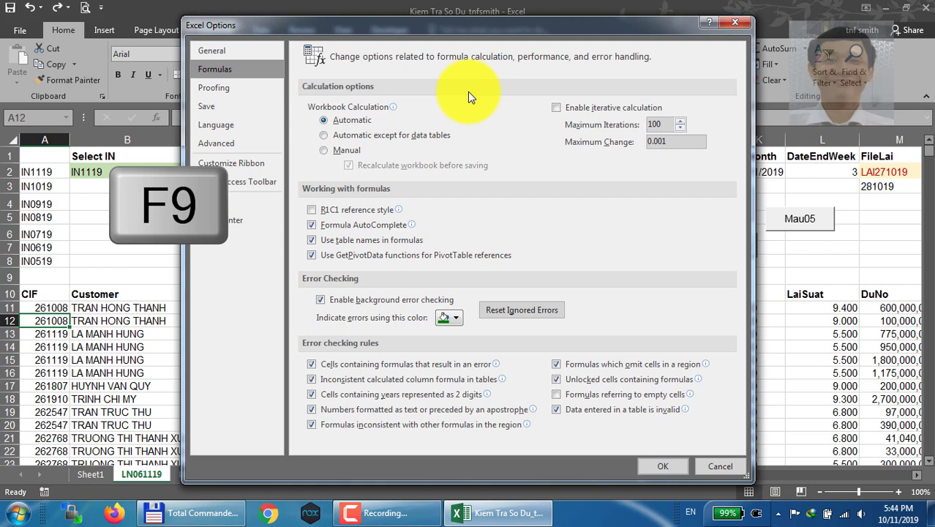
{"action": "left_click", "coordinate": [337, 150]}
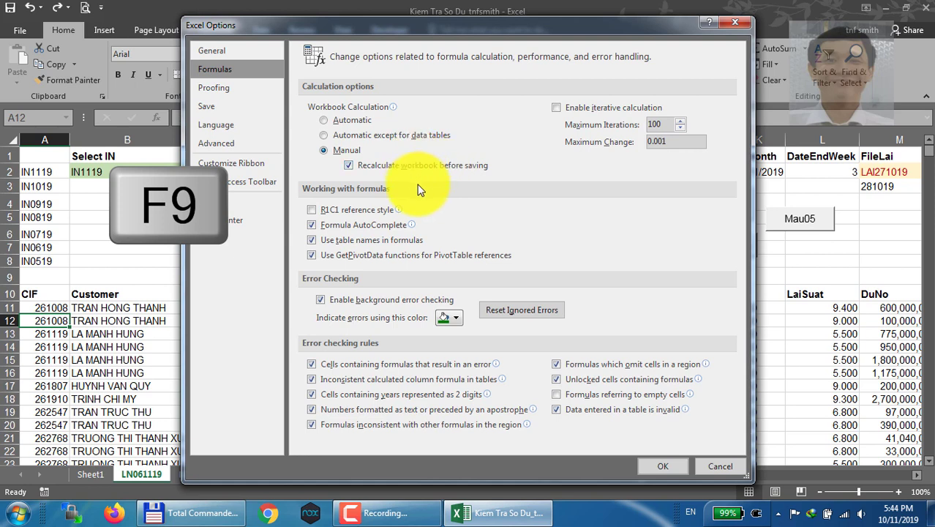
{"action": "mouse_move", "coordinate": [414, 152]}
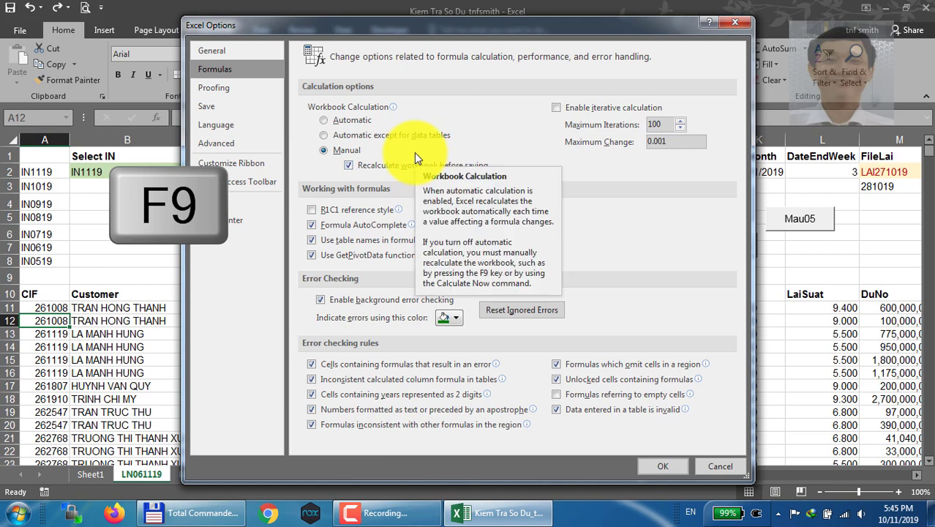
{"action": "left_click", "coordinate": [348, 120]}
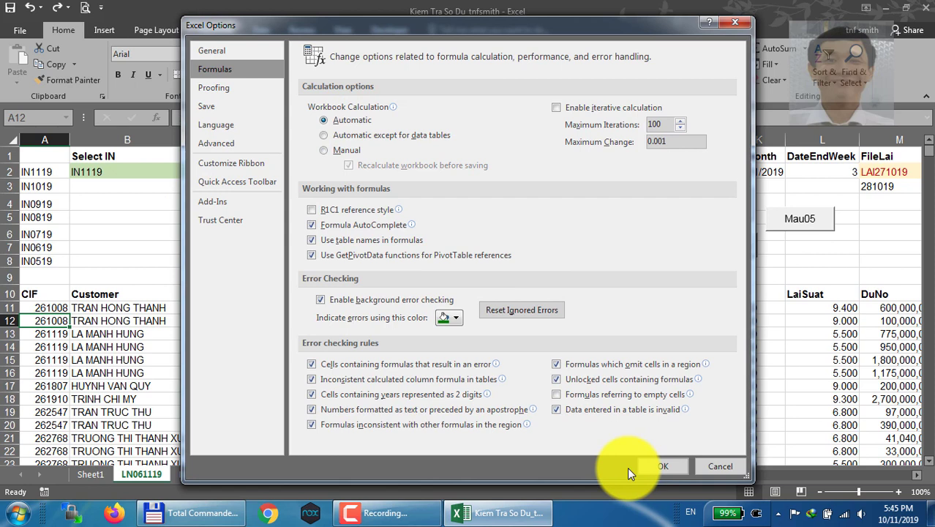
{"action": "left_click", "coordinate": [650, 467]}
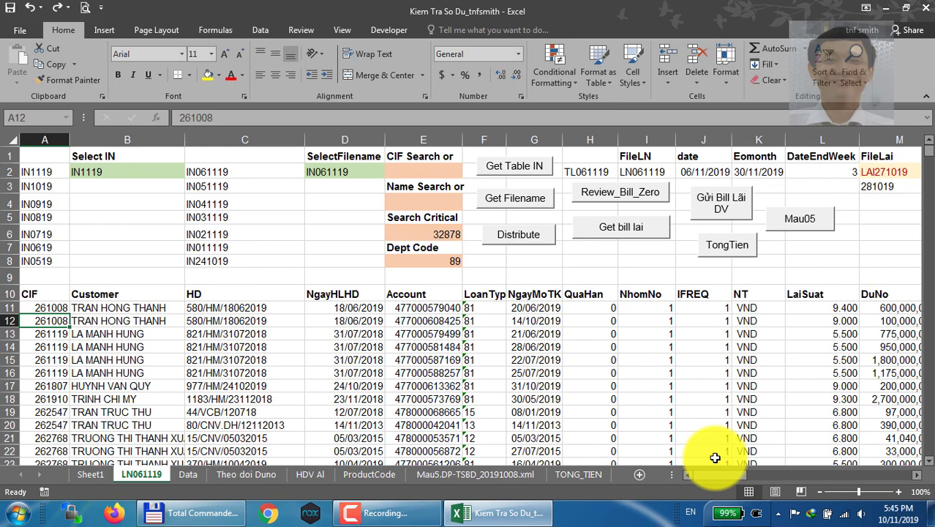
Move to cell A10 and select the whole of column A from it
{"action": "key", "text": "Right"}
{"action": "key", "text": "Left"}
{"action": "key", "text": "Up"}
{"action": "key", "text": "Up"}
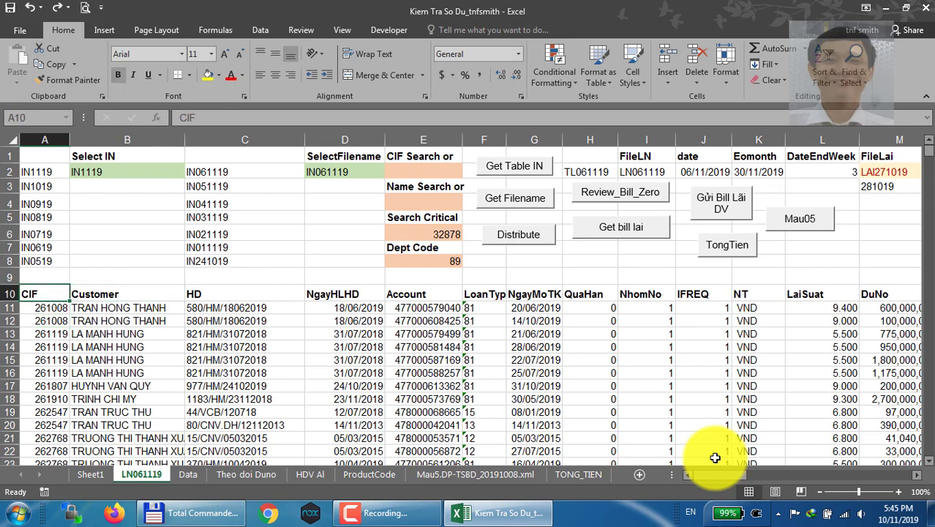
{"action": "key", "text": "Down"}
{"action": "key", "text": "Up"}
{"action": "key", "text": "Right"}
{"action": "key", "text": "Left"}
{"action": "key", "text": "ctrl+space"}
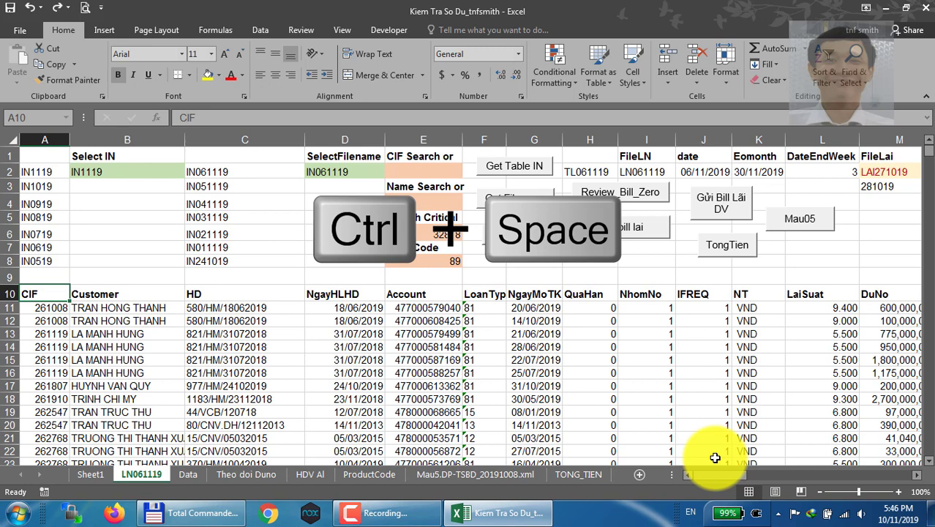
{"action": "key", "text": "ctrl+space"}
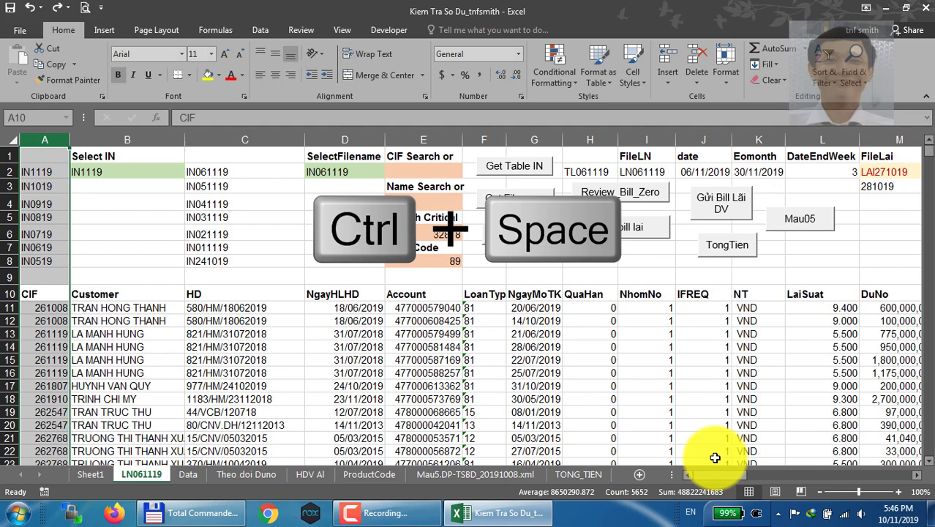
Jump from A10 to the last header cell in row 10 and back, and select column A, extending through AR and reducing to A
{"action": "key", "text": "ctrl+Right"}
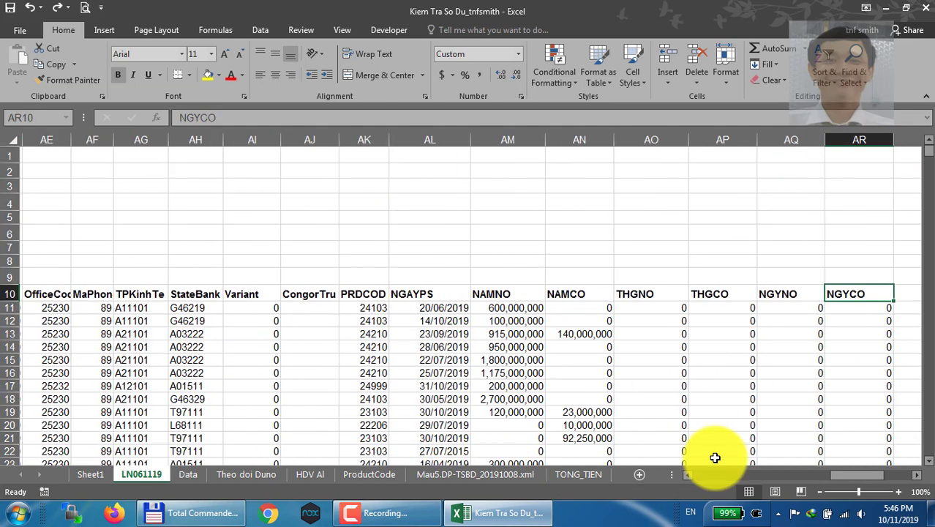
{"action": "key", "text": "ctrl+Left"}
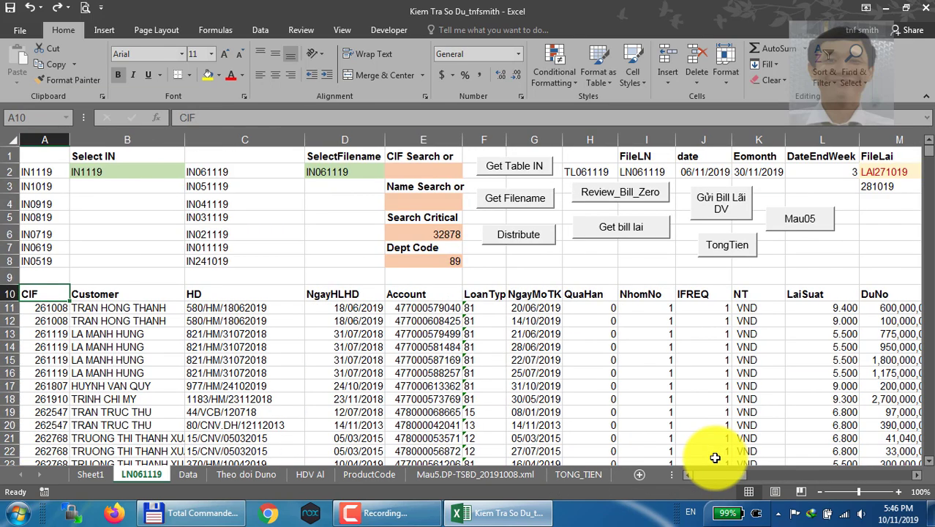
{"action": "key", "text": "ctrl+space"}
{"action": "key", "text": "ctrl+shift+Right"}
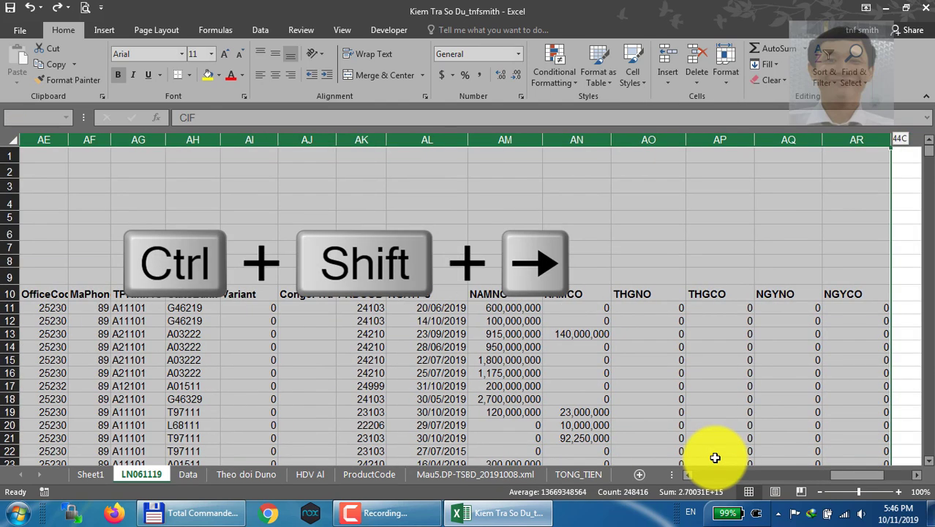
{"action": "key", "text": "ctrl+shift+Left"}
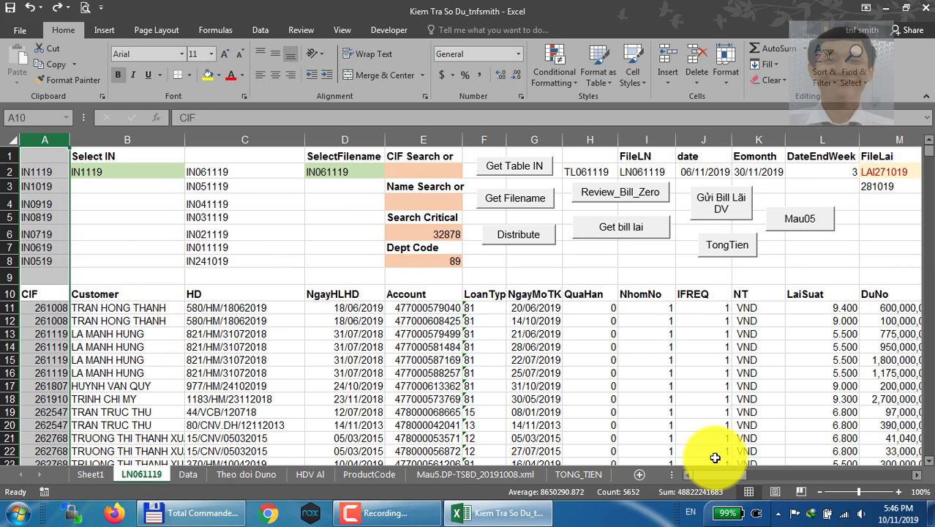
Extend the column A selection one column at a time beyond column D, and collapse it to cell A10
{"action": "key", "text": "shift+Right"}
{"action": "key", "text": "shift+Right"}
{"action": "key", "text": "shift+Right"}
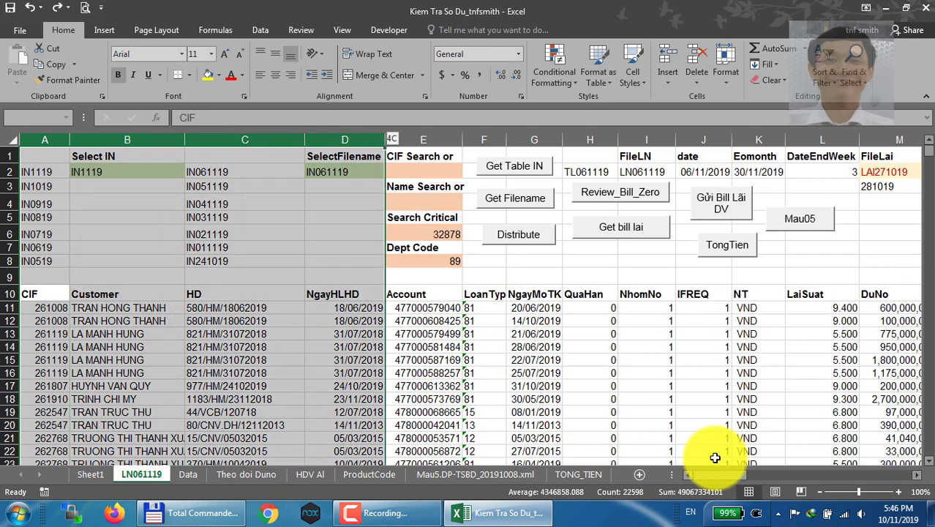
{"action": "key", "text": "shift+Right"}
{"action": "key", "text": "shift+Left"}
{"action": "key", "text": "Left"}
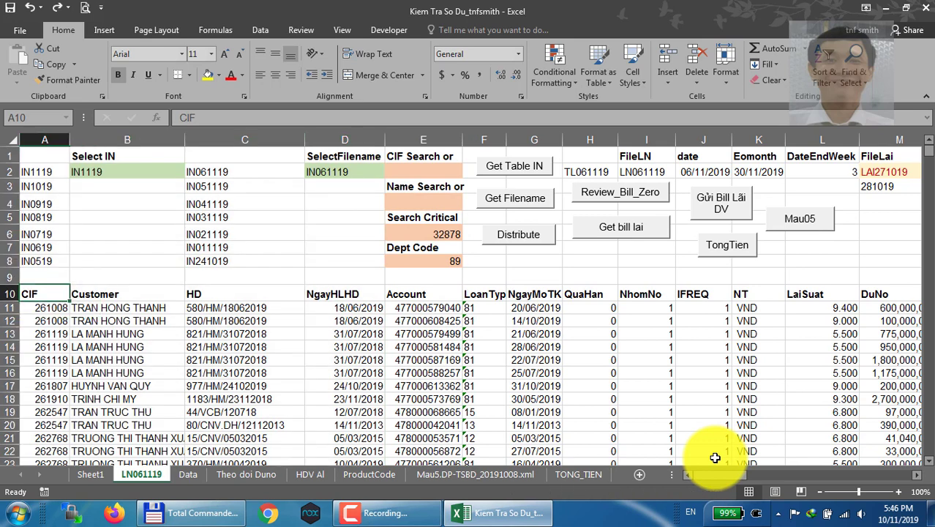
Select the whole of column A from A10, extend the selection past column D column by column, and shrink it back to column A
{"action": "key", "text": "ctrl+space"}
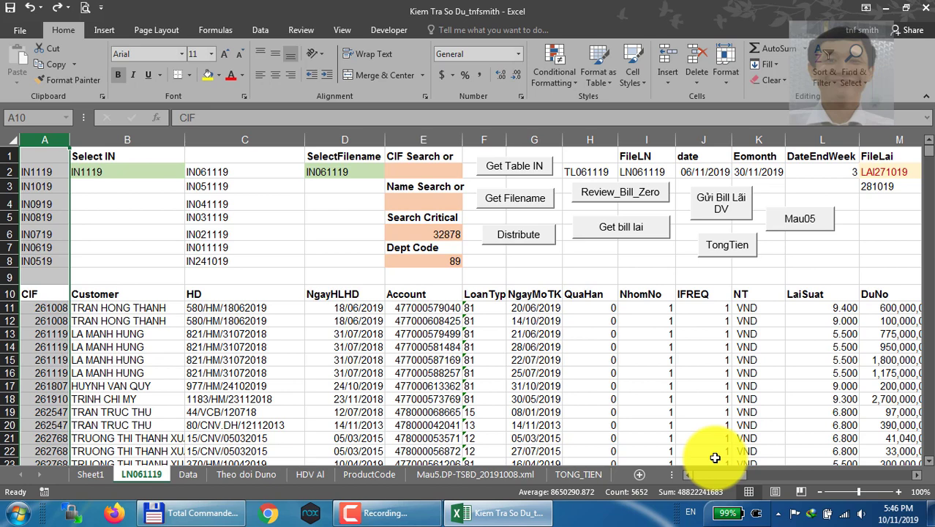
{"action": "key", "text": "shift+Right"}
{"action": "key", "text": "shift+Right"}
{"action": "key", "text": "shift+Right"}
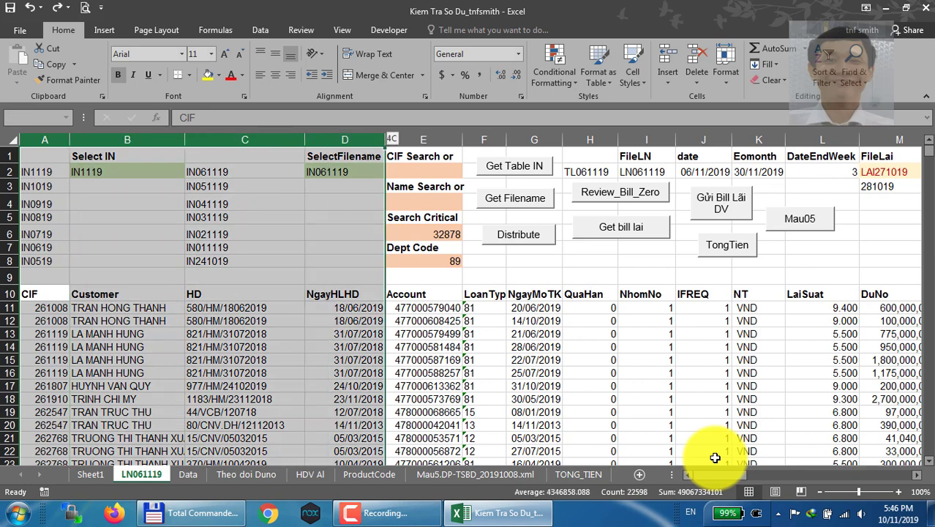
{"action": "key", "text": "shift+Right"}
{"action": "key", "text": "shift+Left"}
{"action": "key", "text": "shift+Left"}
{"action": "key", "text": "shift+Left"}
{"action": "key", "text": "shift+Left"}
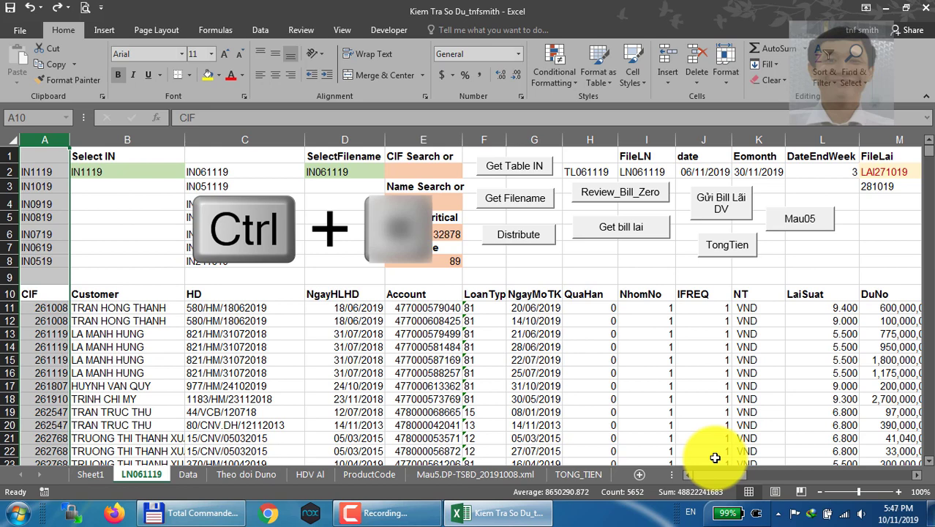
Insert an entire blank column in front of the CIF column from cell A10
{"action": "key", "text": "Right"}
{"action": "key", "text": "Left"}
{"action": "key", "text": "ctrl+plus"}
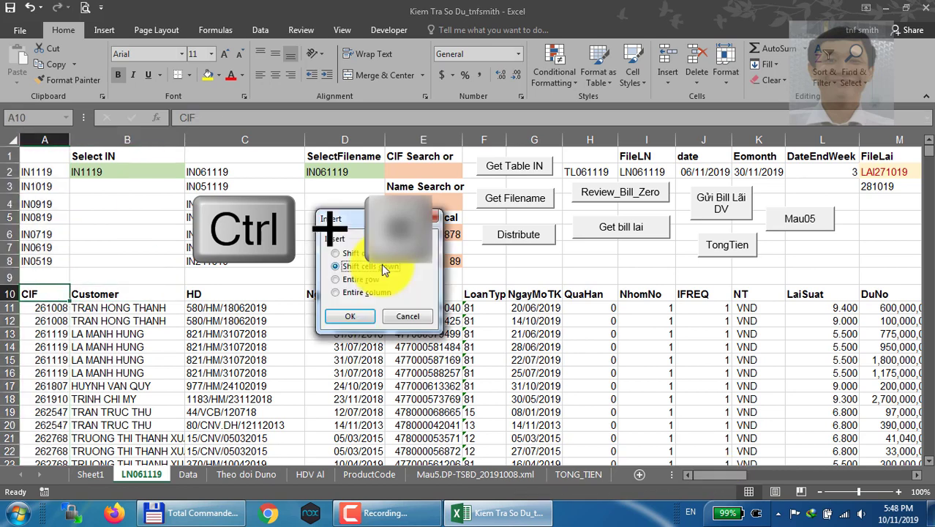
{"action": "left_click", "coordinate": [356, 316]}
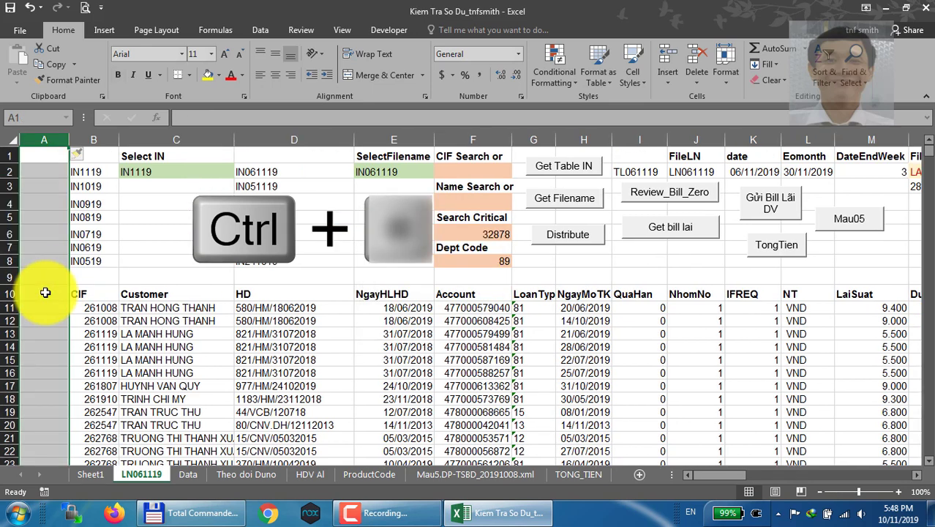
{"action": "left_click", "coordinate": [46, 293]}
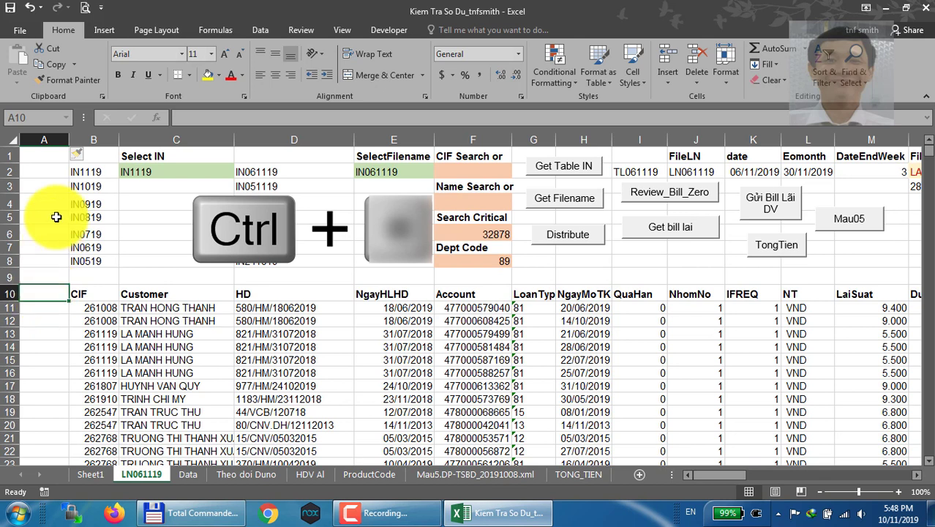
Select the blank column A and insert two more blank columns in front of it
{"action": "left_click", "coordinate": [44, 140]}
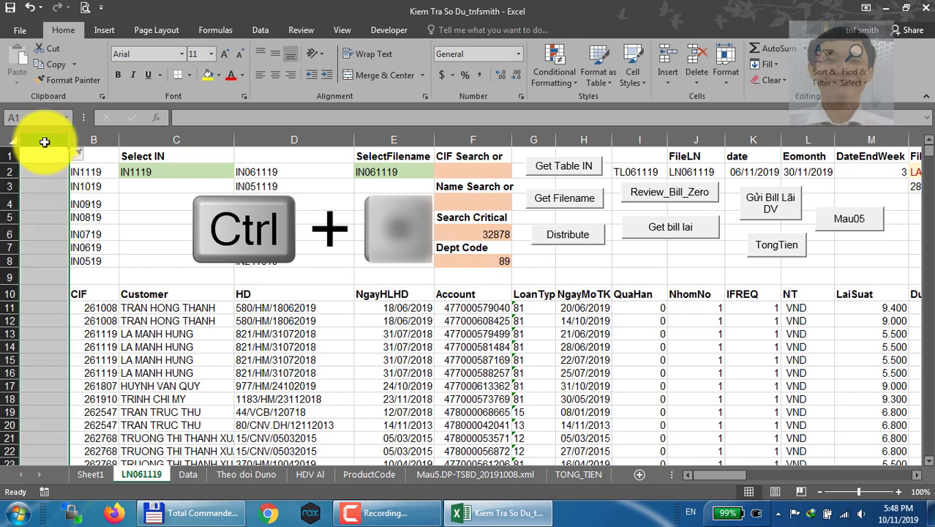
{"action": "key", "text": "ctrl+plus"}
{"action": "key", "text": "ctrl+plus"}
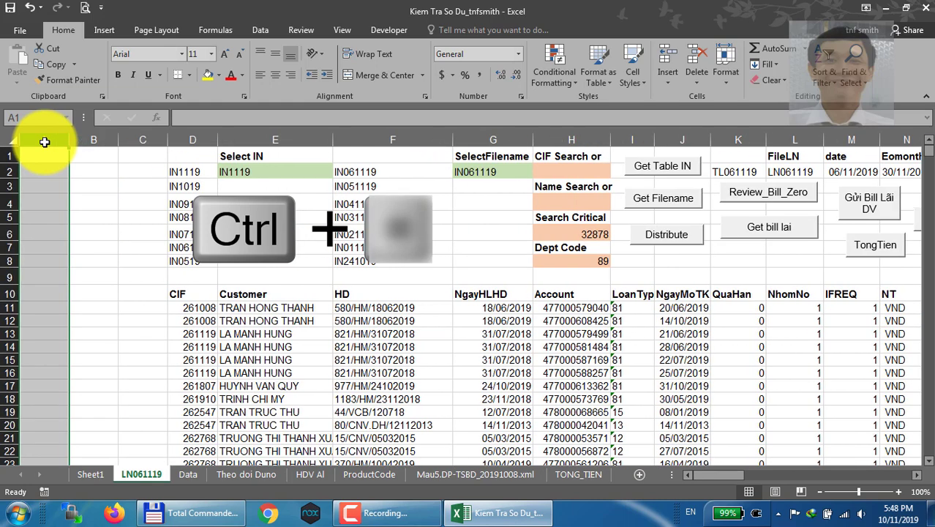
{"action": "key", "text": "ctrl+plus"}
Delete the three blank columns in front of the CIF column
{"action": "key", "text": "ctrl+minus"}
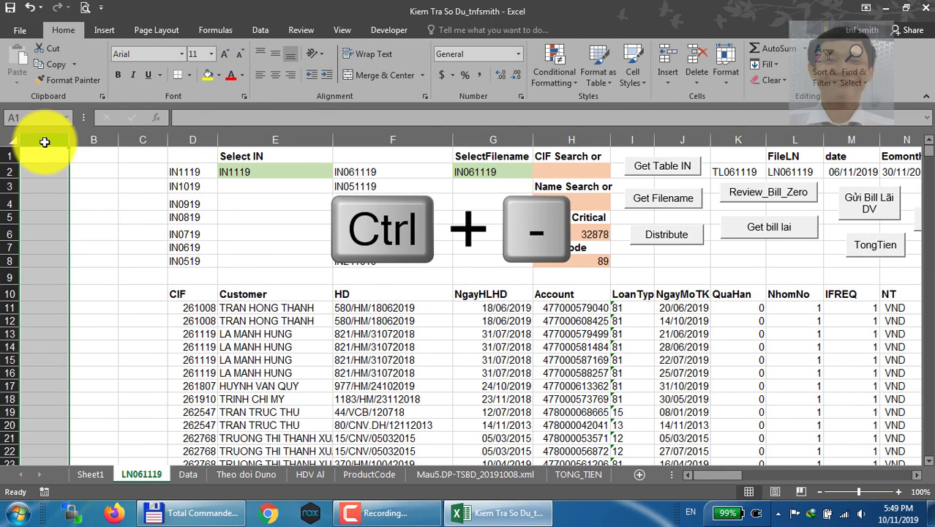
{"action": "key", "text": "ctrl+minus"}
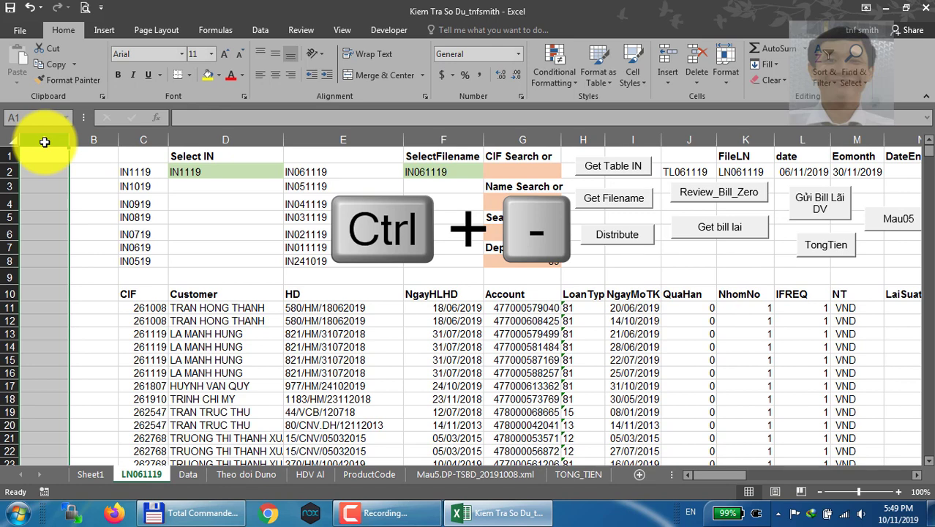
{"action": "key", "text": "ctrl+minus"}
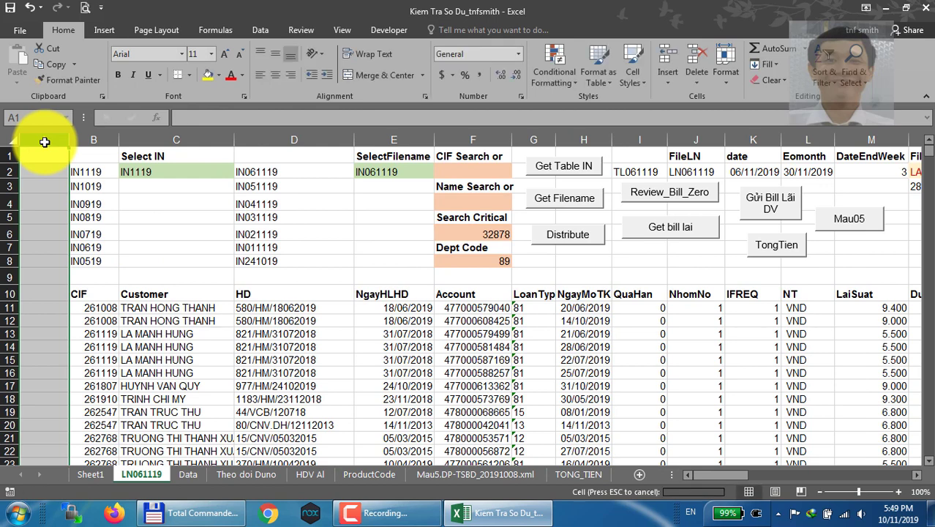
{"action": "right_click", "coordinate": [43, 141]}
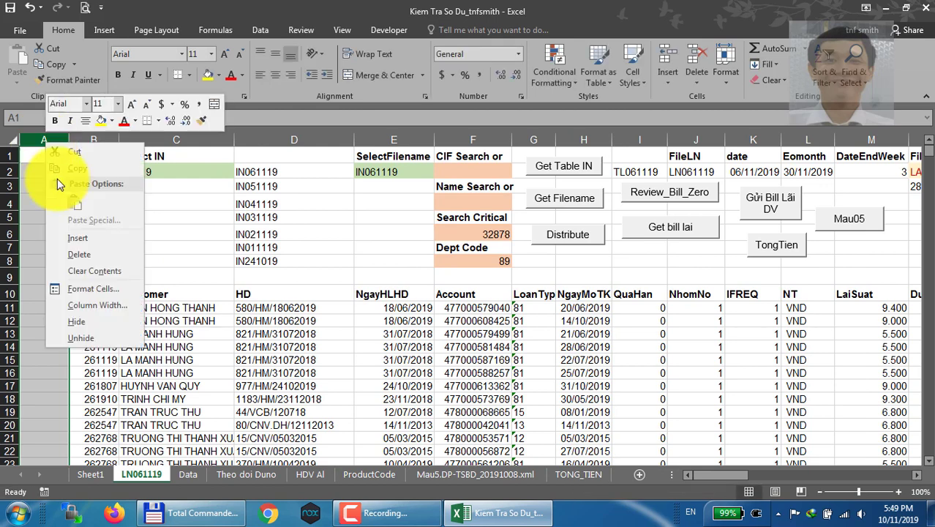
{"action": "left_click", "coordinate": [95, 250]}
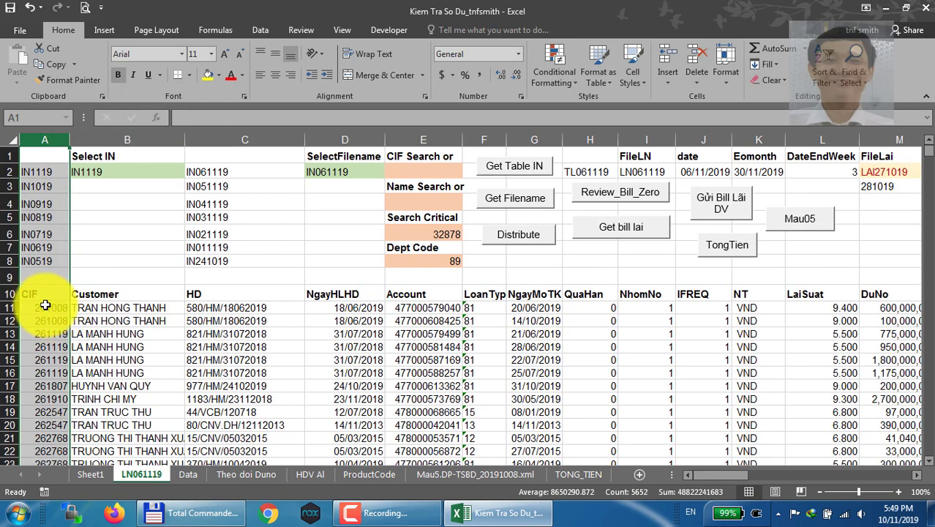
Select the whole of row 11 from cell A11 and extend the selection row by row down to row 21
{"action": "left_click", "coordinate": [45, 306]}
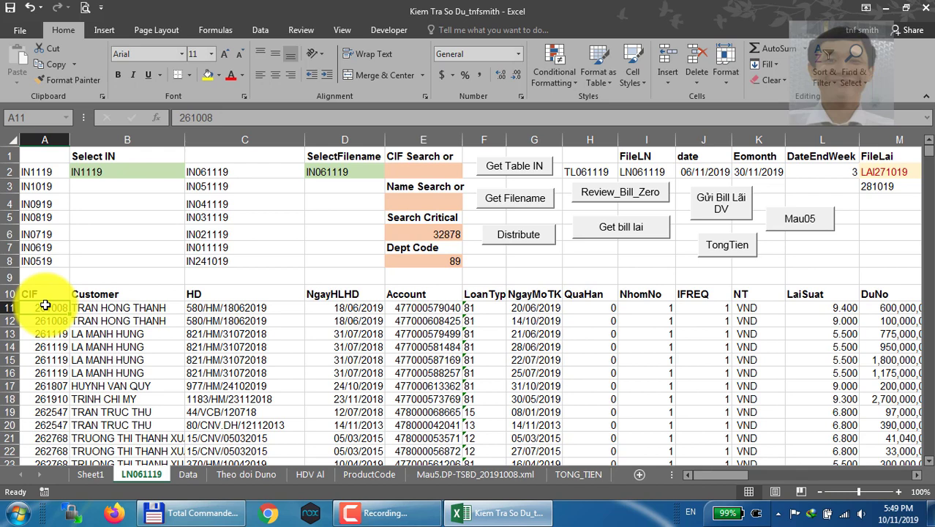
{"action": "key", "text": "shift+space"}
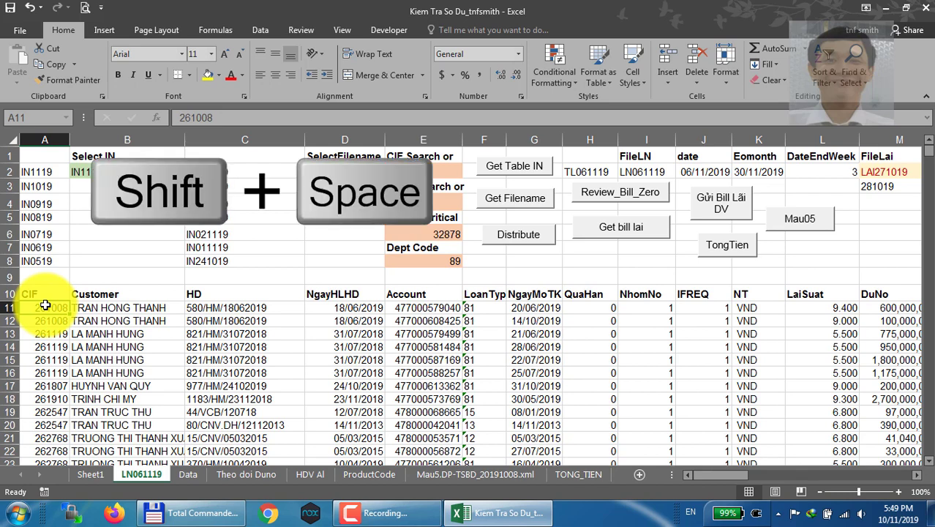
{"action": "key", "text": "shift+space"}
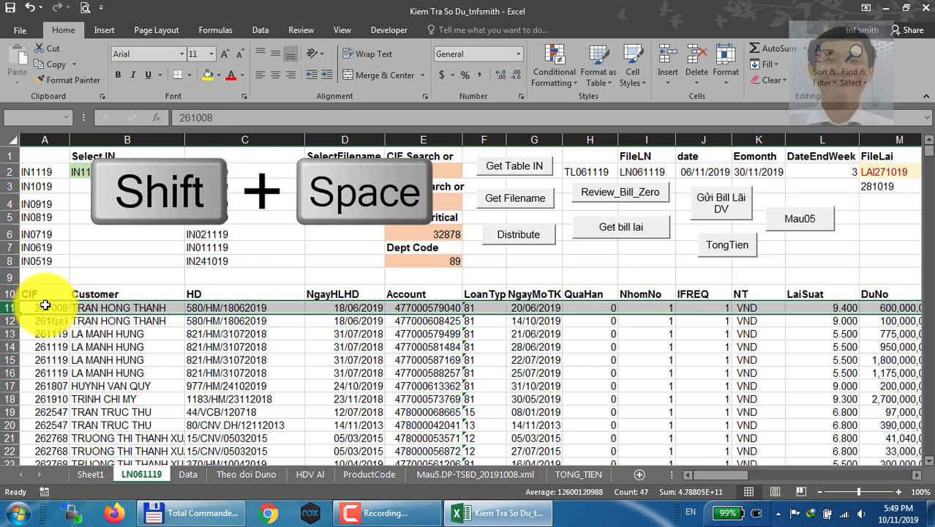
{"action": "key", "text": "shift+Down"}
{"action": "key", "text": "shift+Down"}
{"action": "key", "text": "shift+Down"}
{"action": "key", "text": "shift+Down"}
{"action": "key", "text": "shift+Down"}
{"action": "key", "text": "shift+Down"}
{"action": "key", "text": "shift+Down"}
{"action": "key", "text": "shift+Down"}
{"action": "key", "text": "shift+Down"}
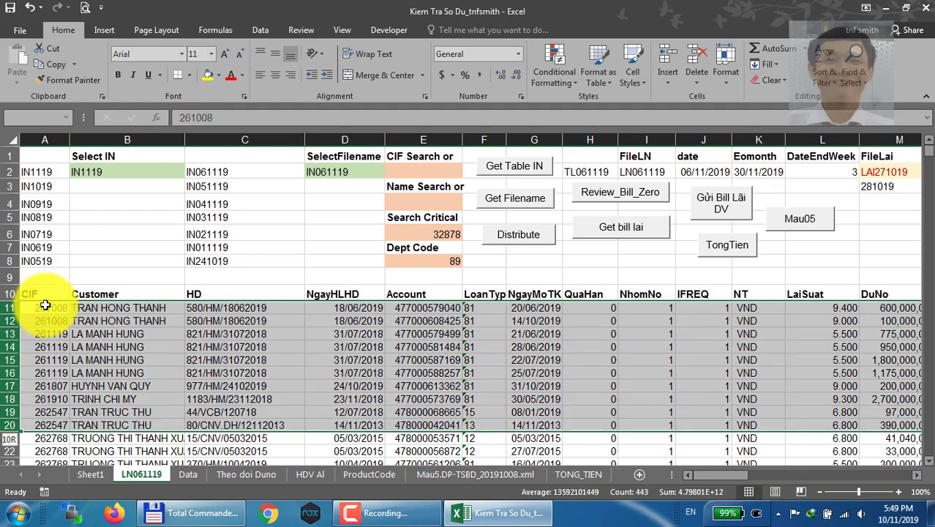
{"action": "key", "text": "shift+Down"}
Extend the row selection down to the end of the data, and reverse it upward to cover rows 9 to 11
{"action": "key", "text": "ctrl+shift+Down"}
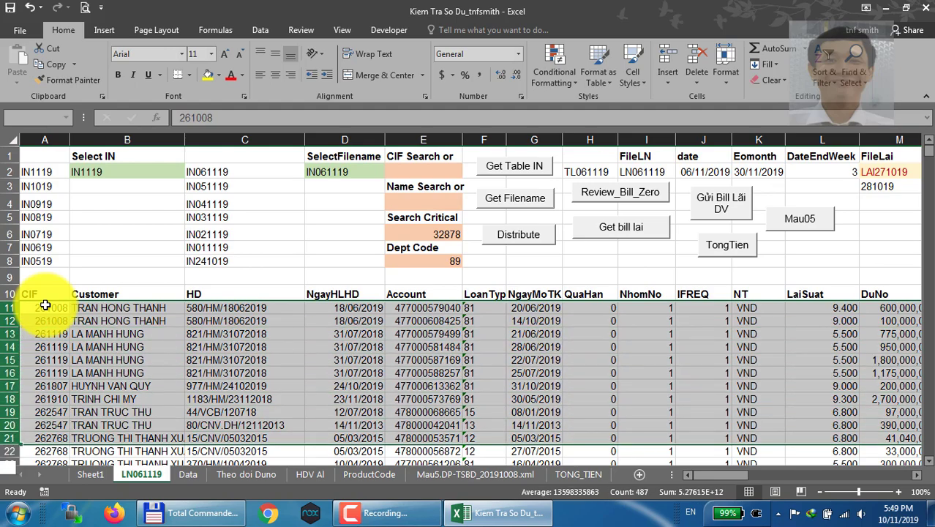
{"action": "key", "text": "ctrl+shift+Up"}
{"action": "key", "text": "shift+Up"}
{"action": "key", "text": "shift+Up"}
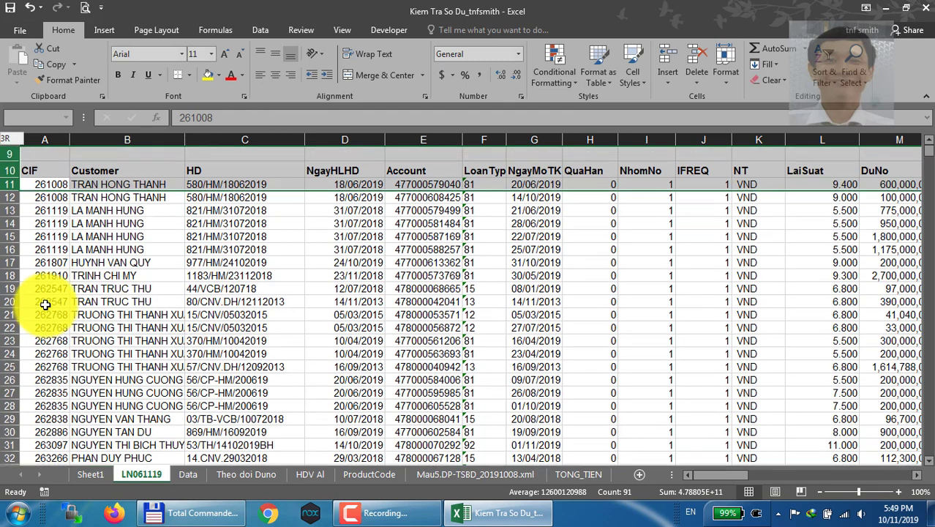
Bring the row selection back down to rows 11 and 12, and collapse it to cell A11
{"action": "key", "text": "shift+Down"}
{"action": "key", "text": "shift+Down"}
{"action": "key", "text": "shift+Down"}
{"action": "key", "text": "shift+Down"}
{"action": "key", "text": "shift+Down"}
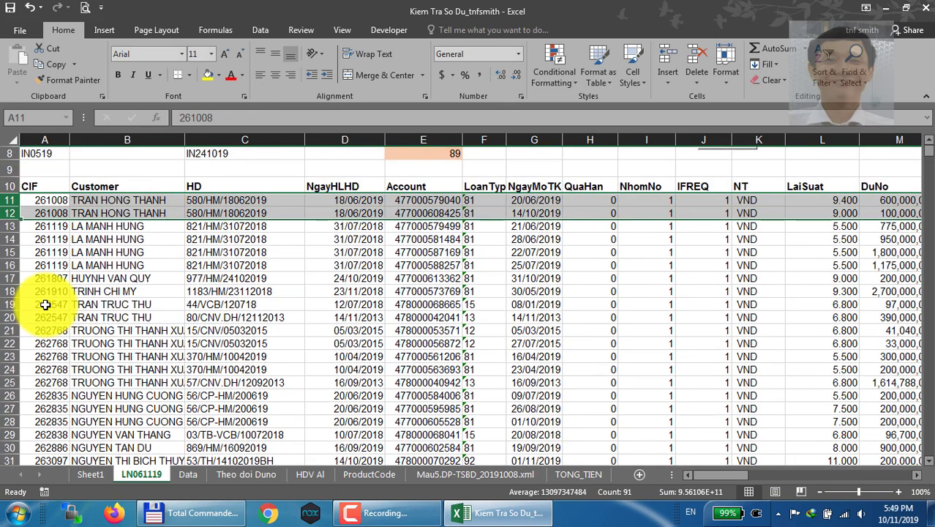
{"action": "key", "text": "Up"}
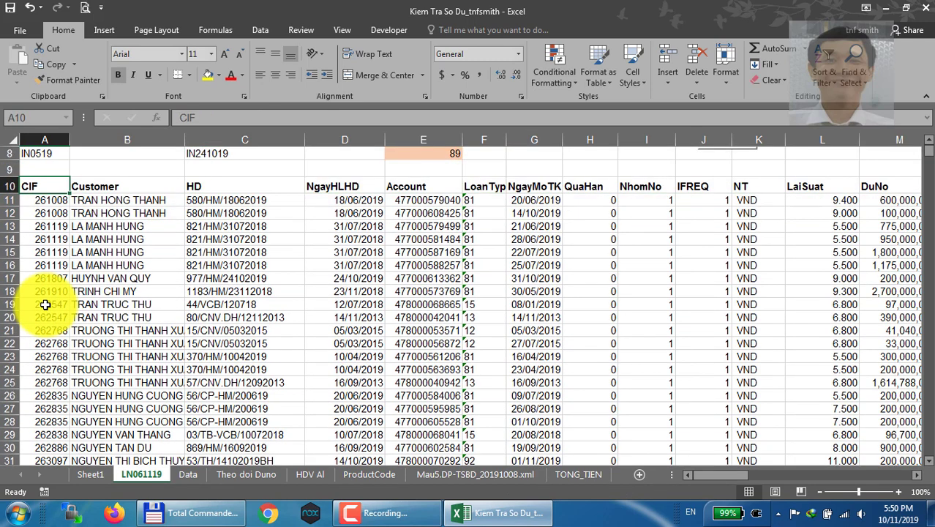
{"action": "key", "text": "Down"}
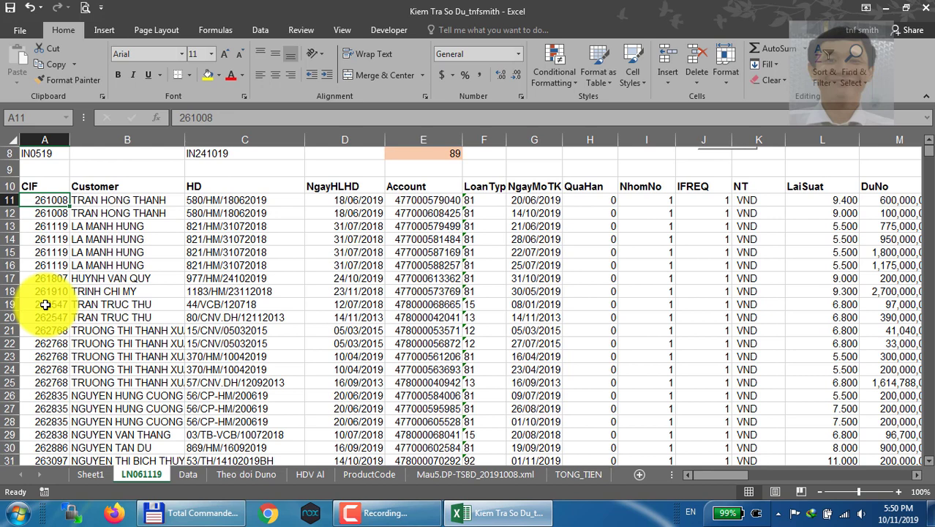
Select row 11 and insert a blank row above it, leaving its cells empty
{"action": "left_click", "coordinate": [11, 200]}
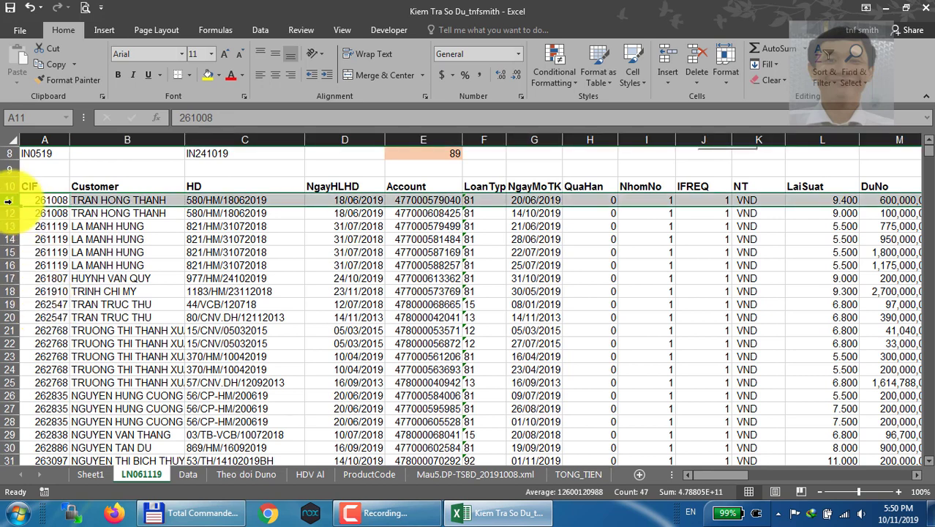
{"action": "key", "text": "ctrl+shift+plus"}
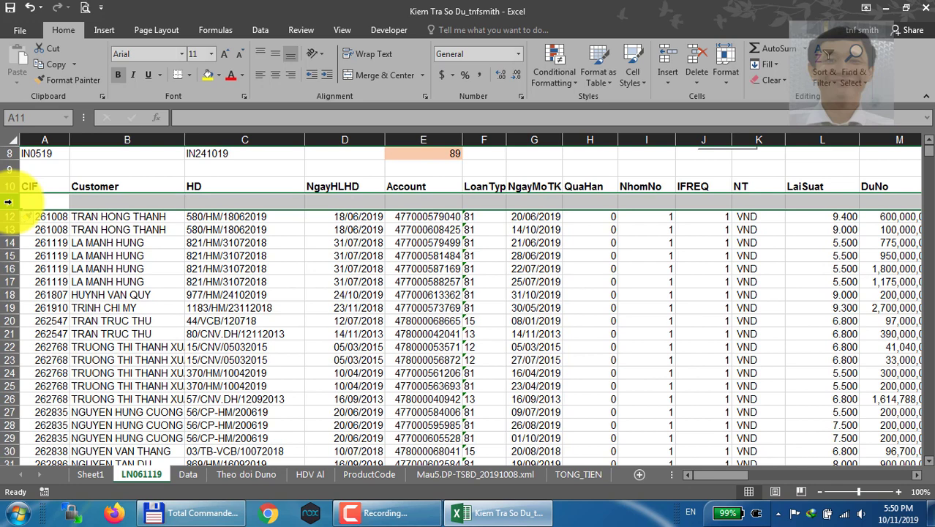
{"action": "type", "text": "++"}
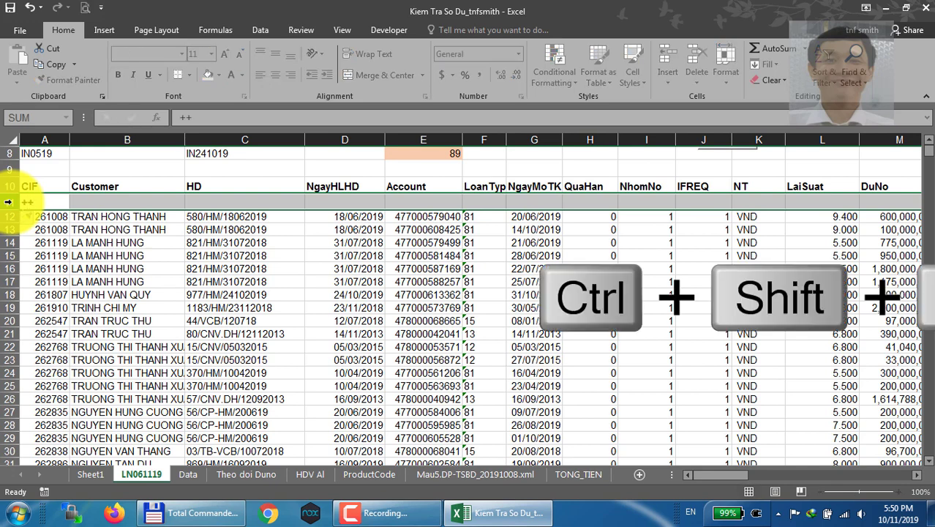
{"action": "key", "text": "Escape"}
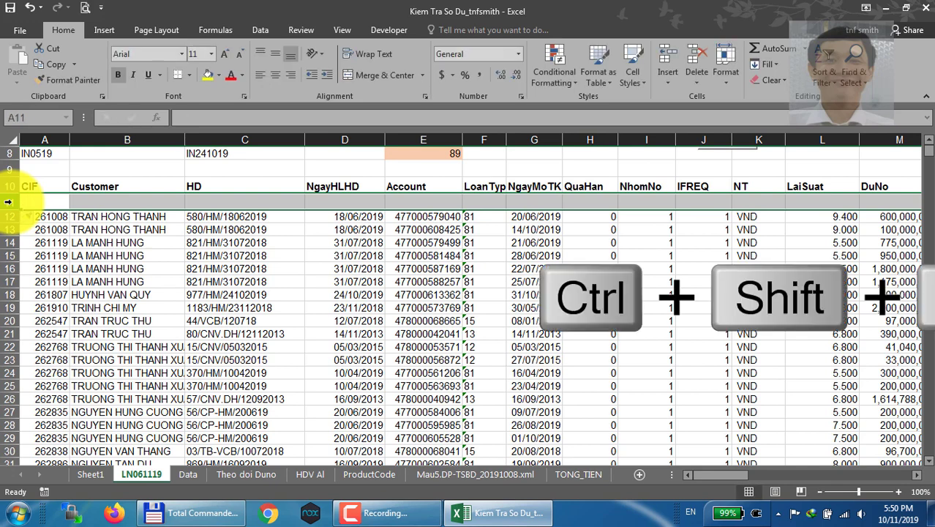
Repeat the row insertion at row 11 to add seven more blank rows below the header row
{"action": "key", "text": "ctrl+shift+plus"}
{"action": "key", "text": "ctrl+shift+plus"}
{"action": "key", "text": "ctrl+shift+plus"}
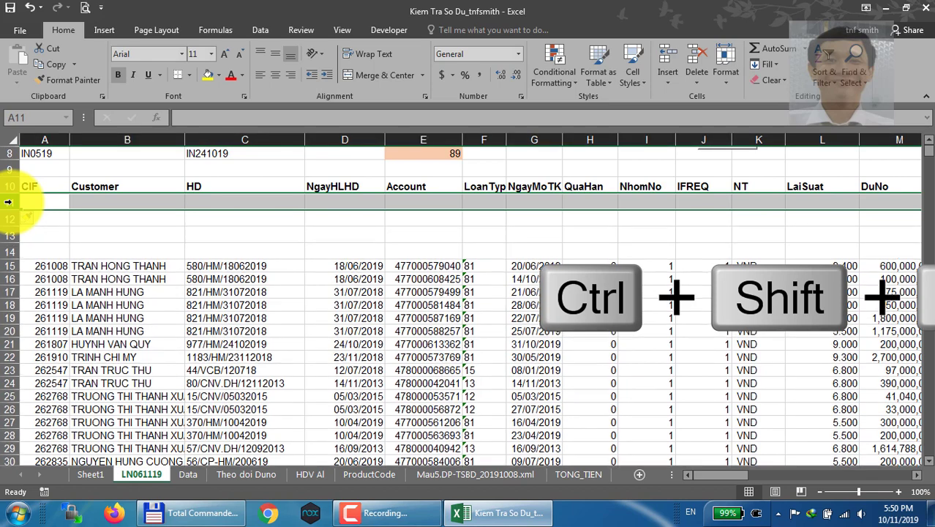
{"action": "key", "text": "ctrl+shift+plus"}
{"action": "key", "text": "ctrl+shift+plus"}
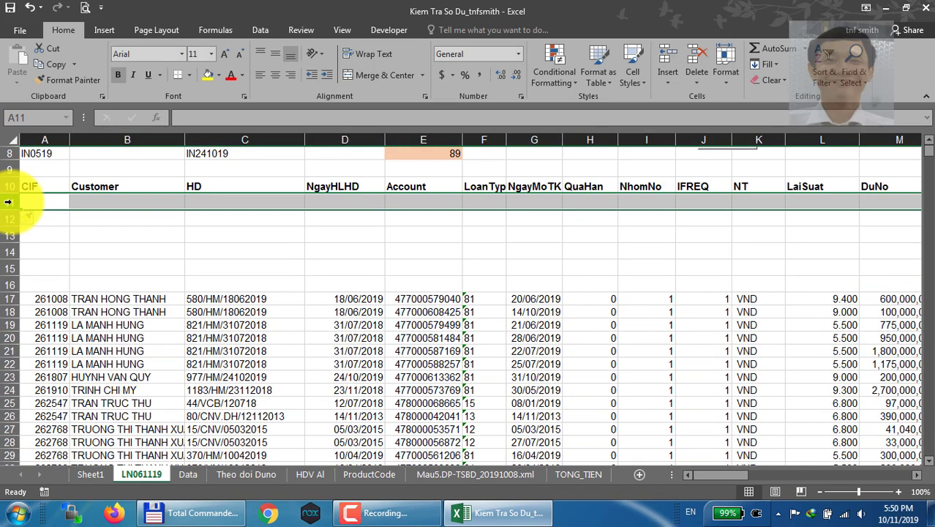
{"action": "key", "text": "ctrl+shift+plus"}
{"action": "key", "text": "ctrl+shift+plus"}
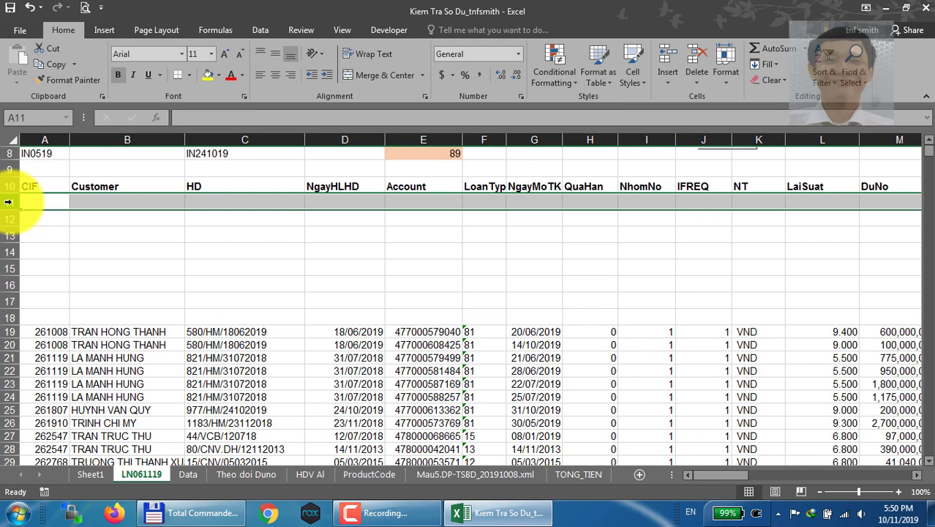
Delete the eight blank rows between the header row and the first loan record
{"action": "type", "text": "__"}
{"action": "key", "text": "Escape"}
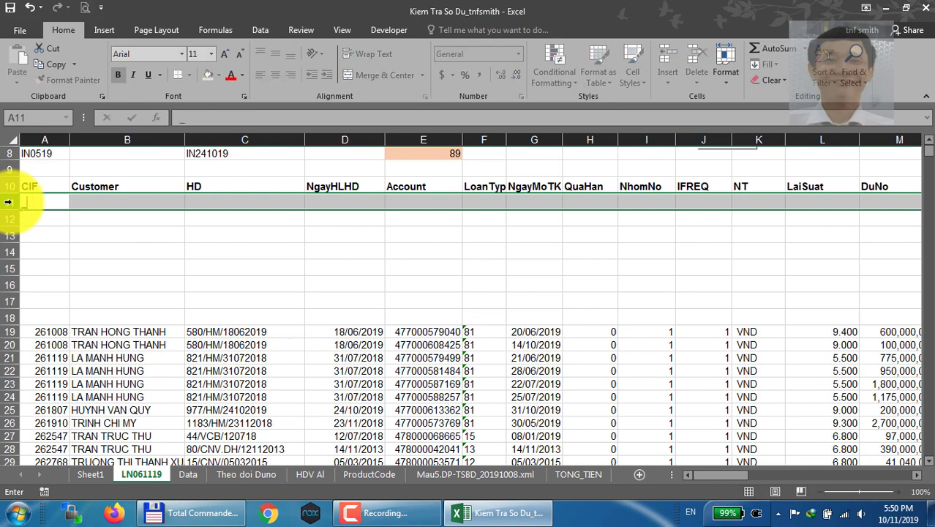
{"action": "key", "text": "ctrl+minus"}
{"action": "key", "text": "ctrl+minus"}
{"action": "key", "text": "ctrl+minus"}
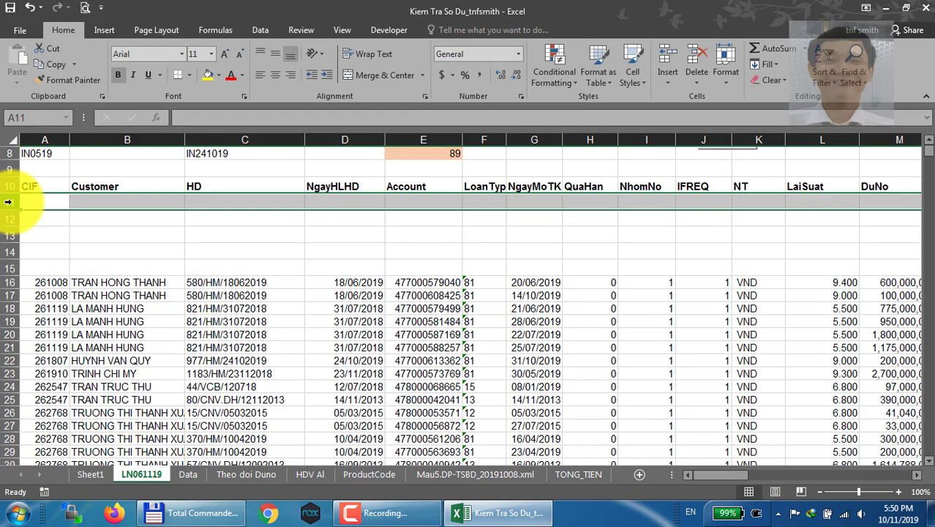
{"action": "key", "text": "ctrl+shift+minus"}
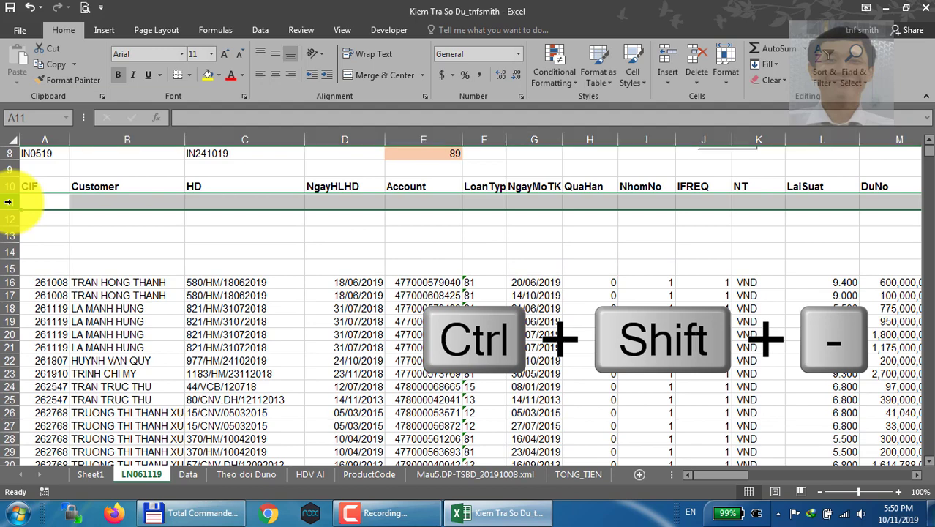
{"action": "key", "text": "ctrl+minus"}
{"action": "key", "text": "ctrl+minus"}
{"action": "key", "text": "ctrl+minus"}
{"action": "key", "text": "ctrl+minus"}
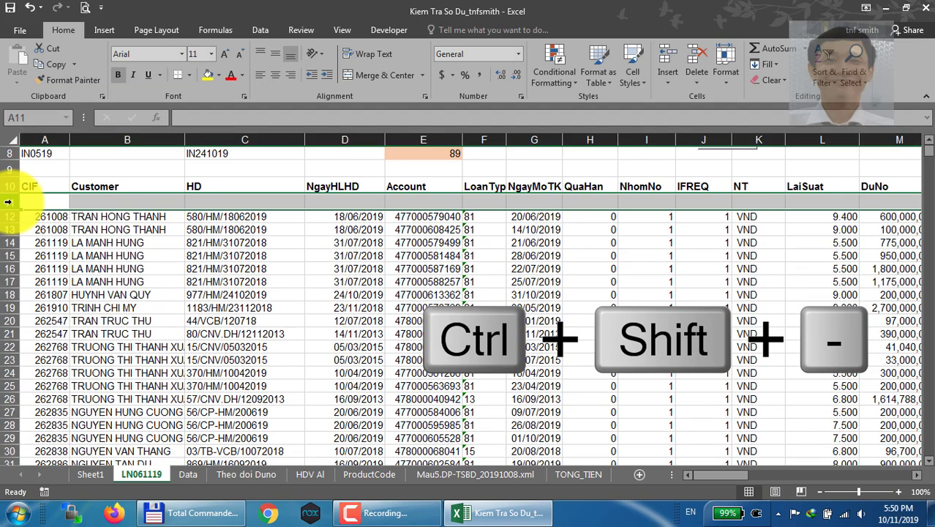
{"action": "key", "text": "ctrl+minus"}
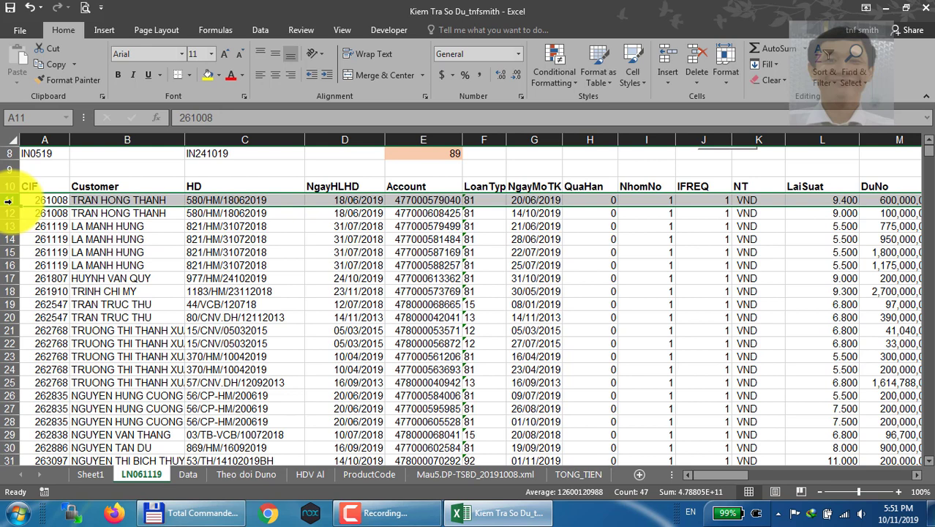
Apply the Currency format with two decimals to the first DuNo value in cell M11
{"action": "key", "text": "Right"}
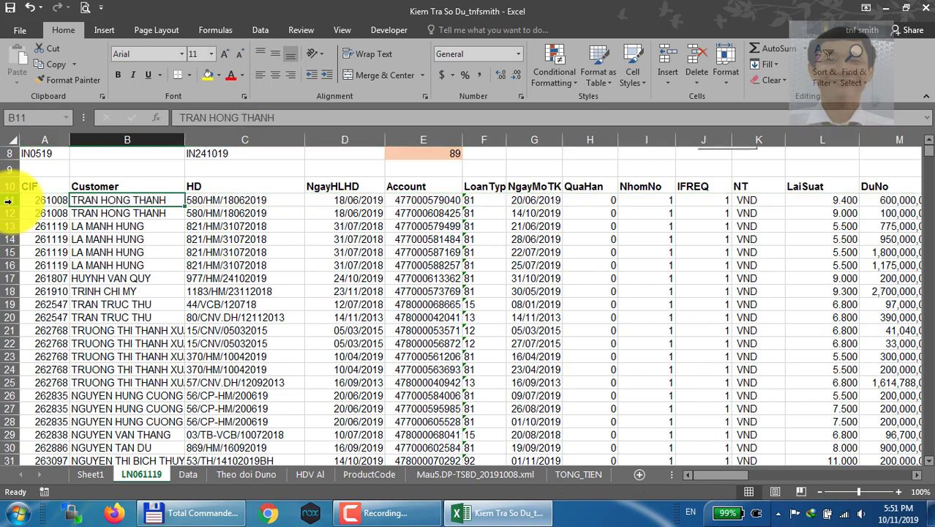
{"action": "key", "text": "Right"}
{"action": "key", "text": "Right"}
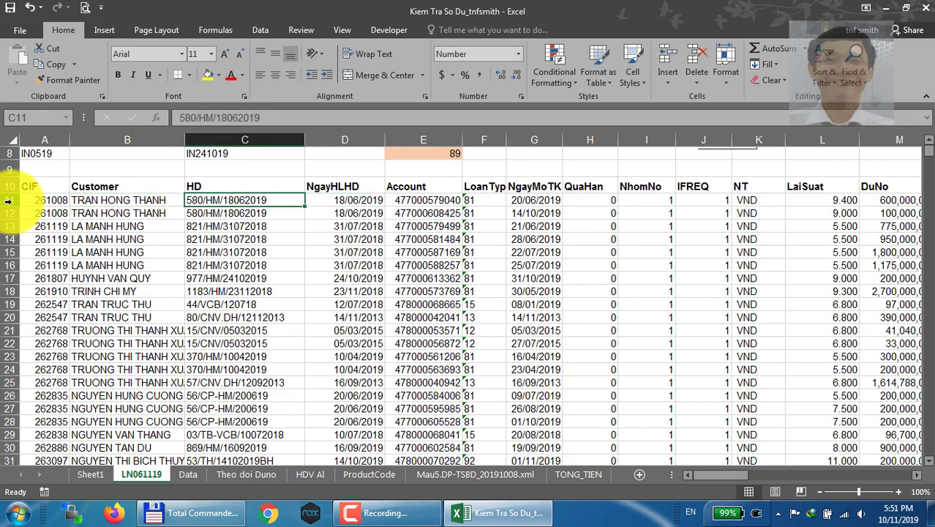
{"action": "key", "text": "Right"}
{"action": "key", "text": "Right"}
{"action": "key", "text": "Right"}
{"action": "key", "text": "Right"}
{"action": "key", "text": "Right"}
{"action": "key", "text": "Right"}
{"action": "key", "text": "Right"}
{"action": "key", "text": "Right"}
{"action": "key", "text": "Right"}
{"action": "key", "text": "Right"}
{"action": "key", "text": "Right"}
{"action": "key", "text": "Right"}
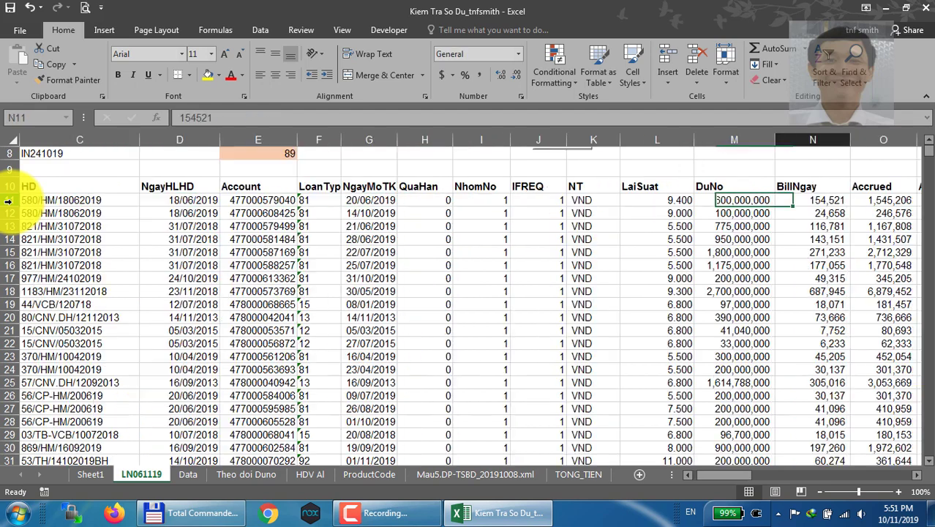
{"action": "key", "text": "Left"}
{"action": "key", "text": "Left"}
{"action": "key", "text": "Left"}
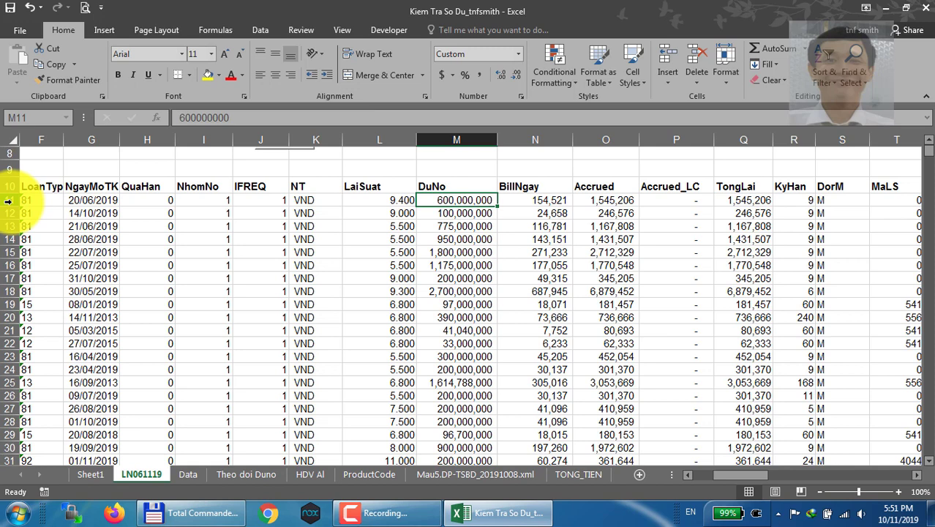
{"action": "key", "text": "ctrl+shift+4"}
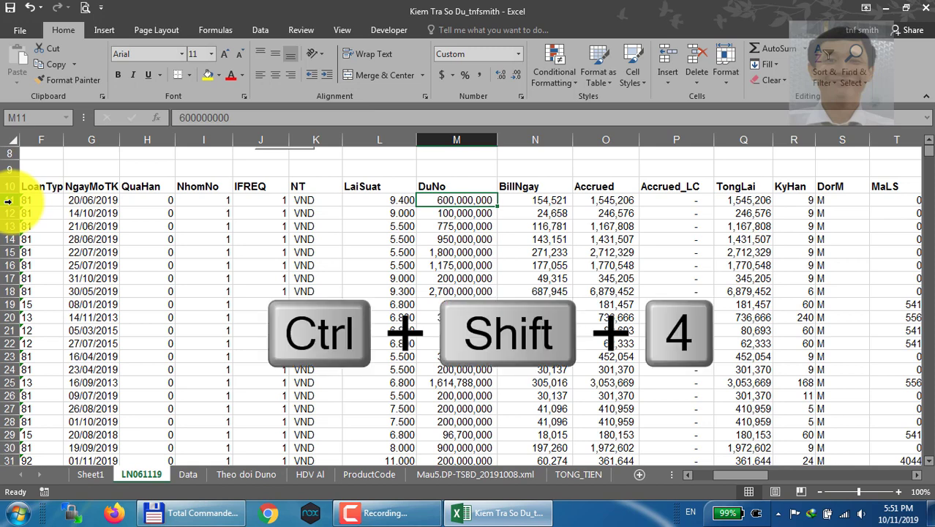
{"action": "key", "text": "ctrl+p"}
{"action": "key", "text": "Escape"}
{"action": "key", "text": "ctrl+shift+4"}
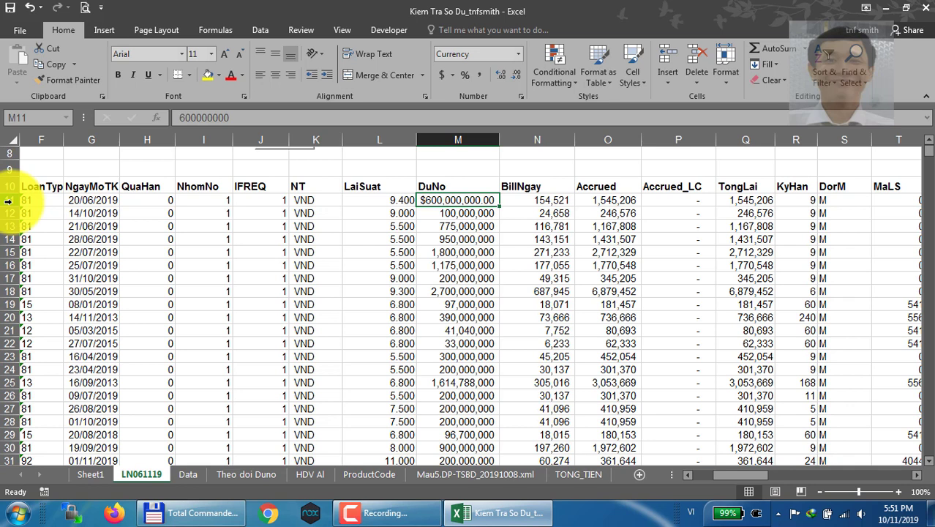
Apply the Percentage format to cell M11, and change it to the Number format with thousands separators and two decimals
{"action": "key", "text": "ctrl+shift+5"}
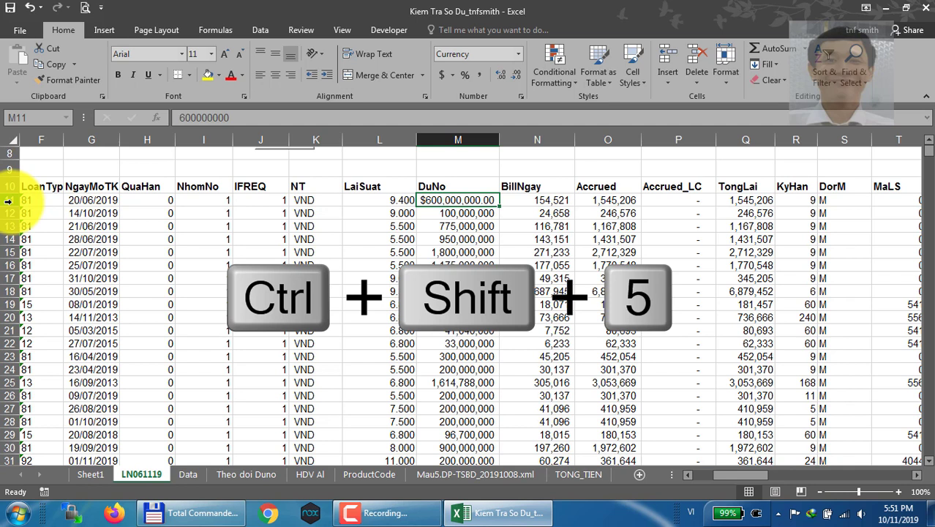
{"action": "key", "text": "ctrl+shift+5"}
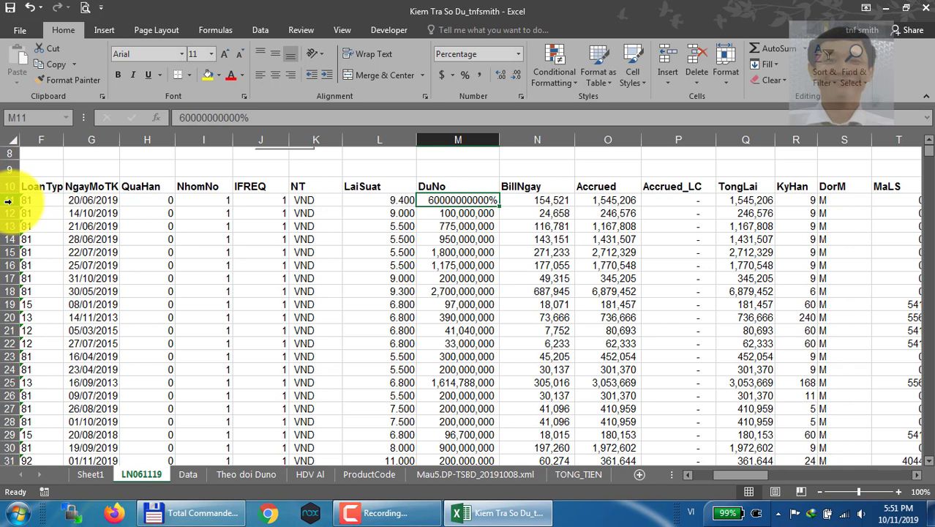
{"action": "key", "text": "ctrl+shift+1"}
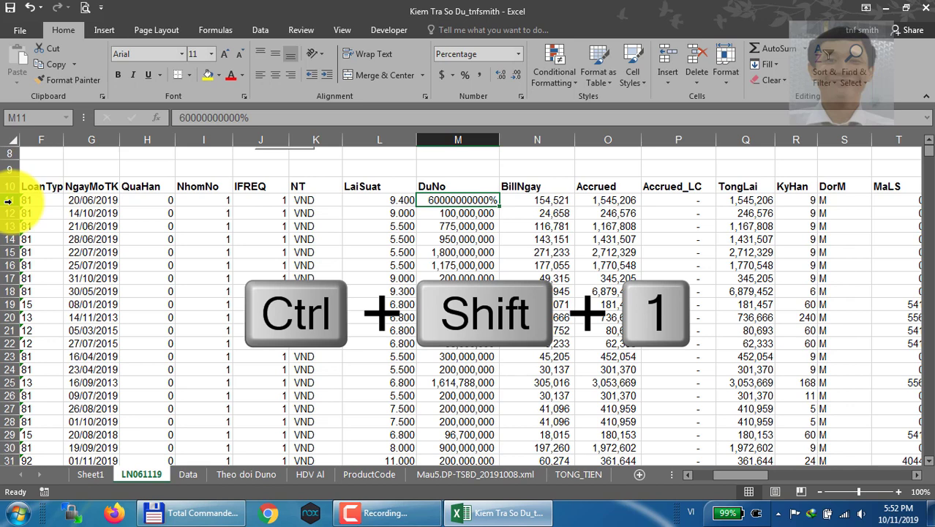
{"action": "key", "text": "ctrl+shift+1"}
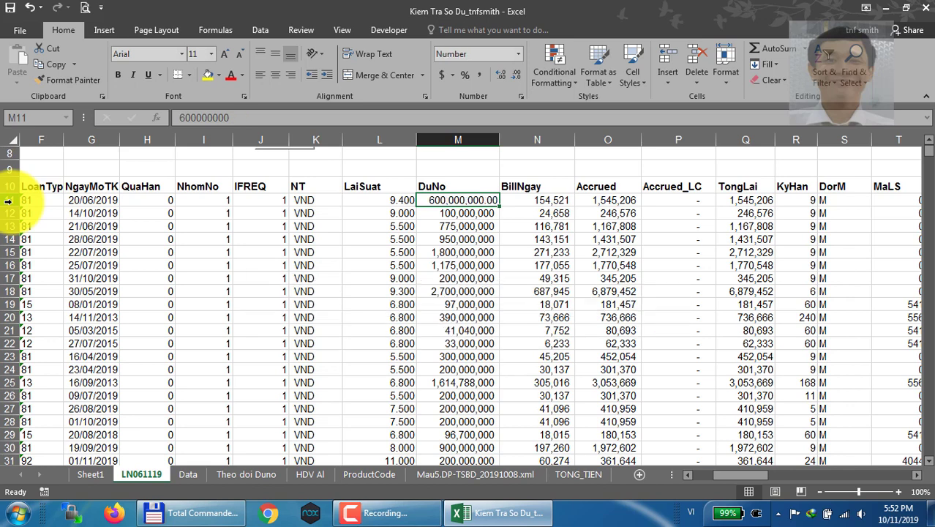
Apply the day-month-year date format to cell M11, and widen column M slightly
{"action": "key", "text": "ctrl+shift+3"}
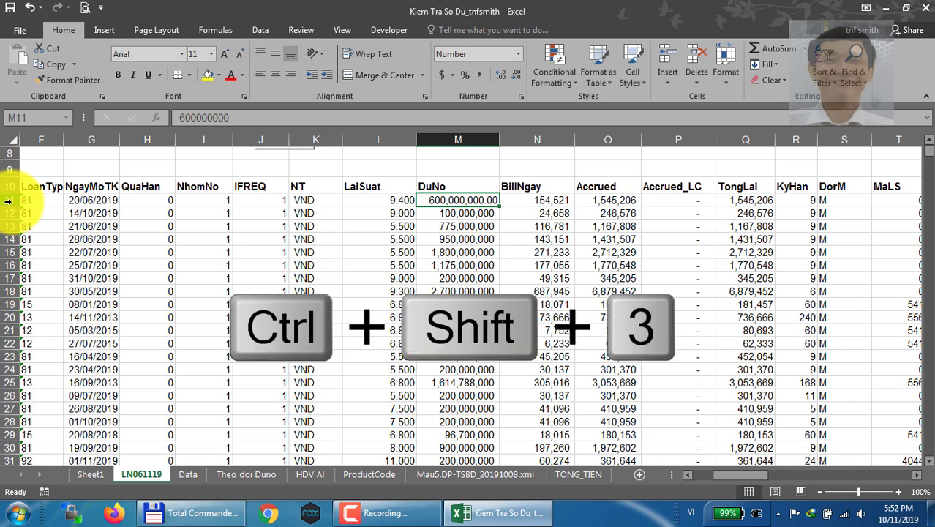
{"action": "key", "text": "ctrl+shift+3"}
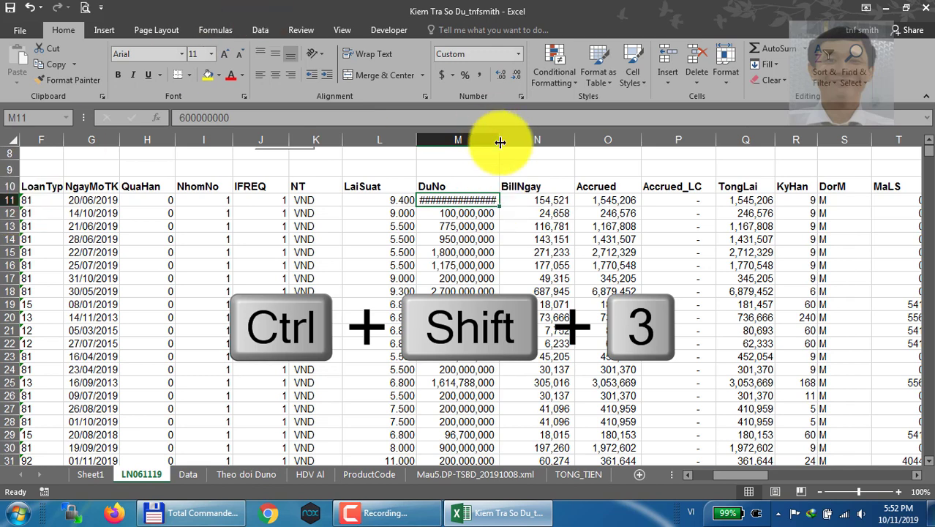
{"action": "left_click_drag", "start_coordinate": [514, 142], "coordinate": [516, 142]}
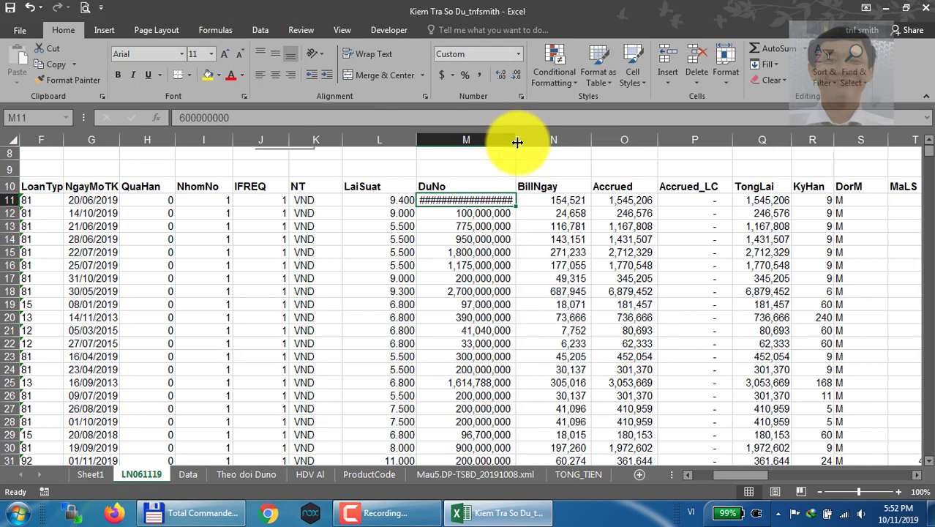
{"action": "key", "text": "ctrl+z"}
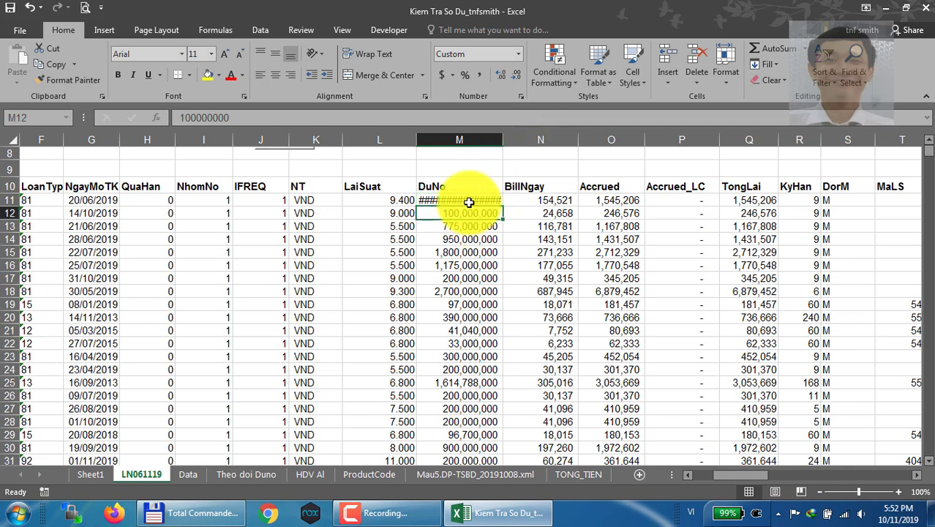
Set cell M11 to the Date type *14/03/2012 through Format Cells, and reset it to the General format
{"action": "mouse_move", "coordinate": [469, 199]}
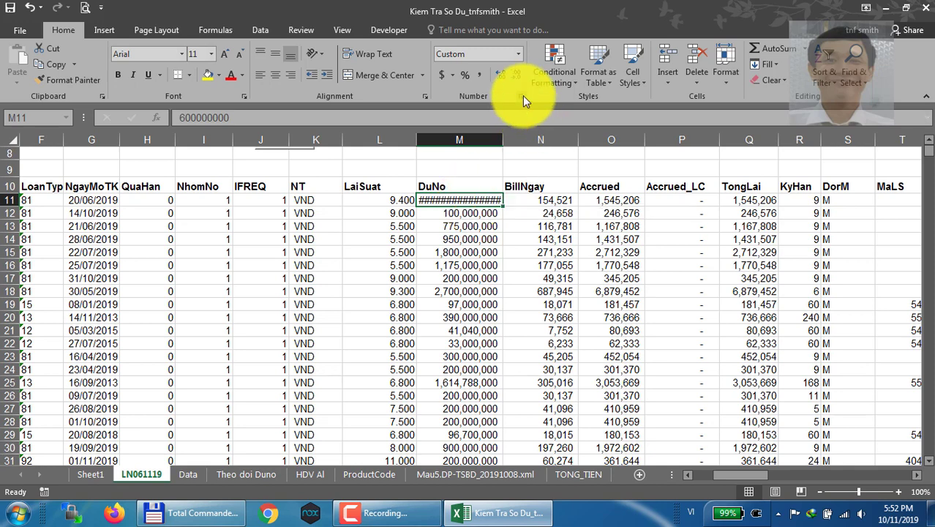
{"action": "key", "text": "ctrl+1"}
{"action": "left_click", "coordinate": [227, 210]}
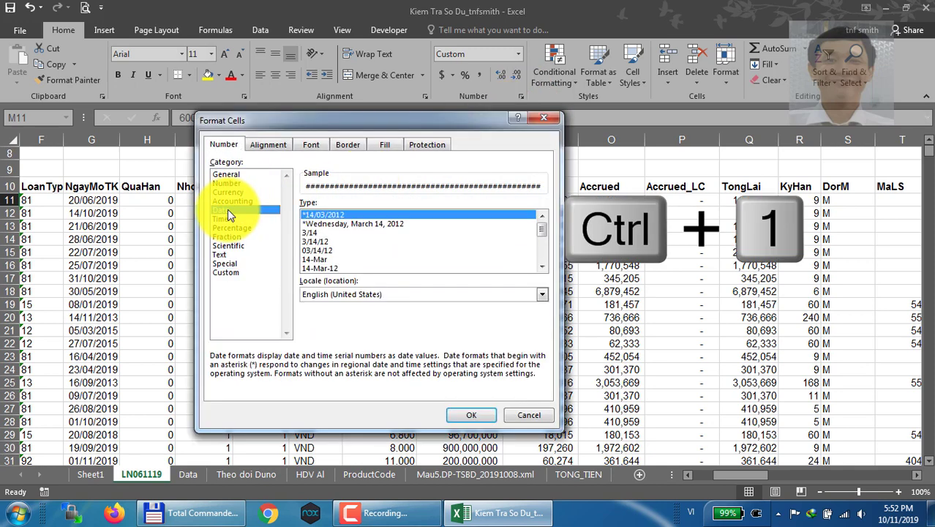
{"action": "double_click", "coordinate": [324, 216]}
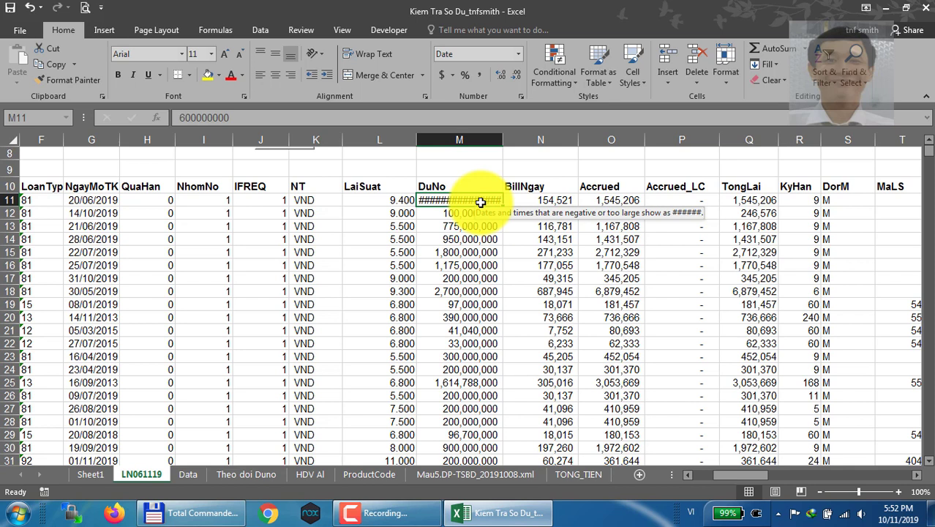
{"action": "key", "text": "ctrl+shift+grave"}
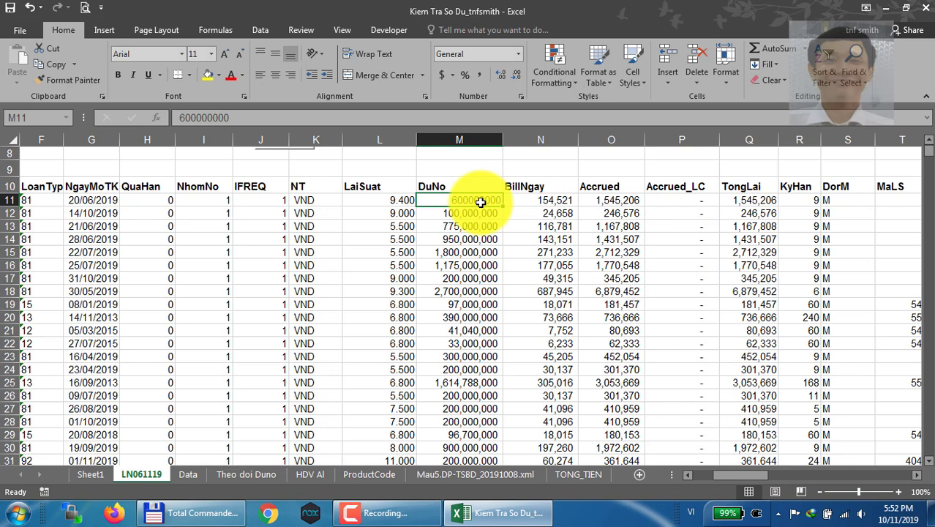
{"action": "key", "text": "ctrl+shift+grave"}
Copy the DuNo values from M11 down to the last data row, and select the empty header cell AS10 as destination
{"action": "key", "text": "alt+e"}
{"action": "key", "text": "s"}
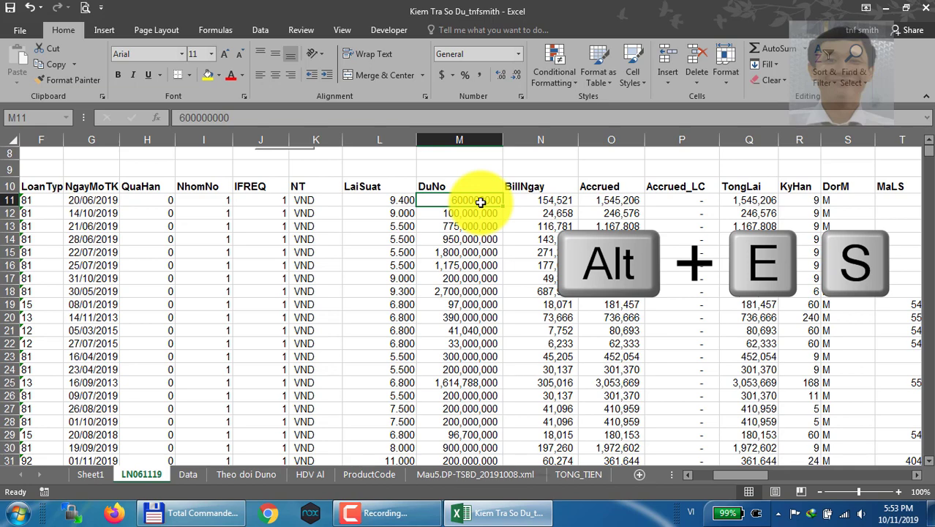
{"action": "key", "text": "ctrl+shift+Down"}
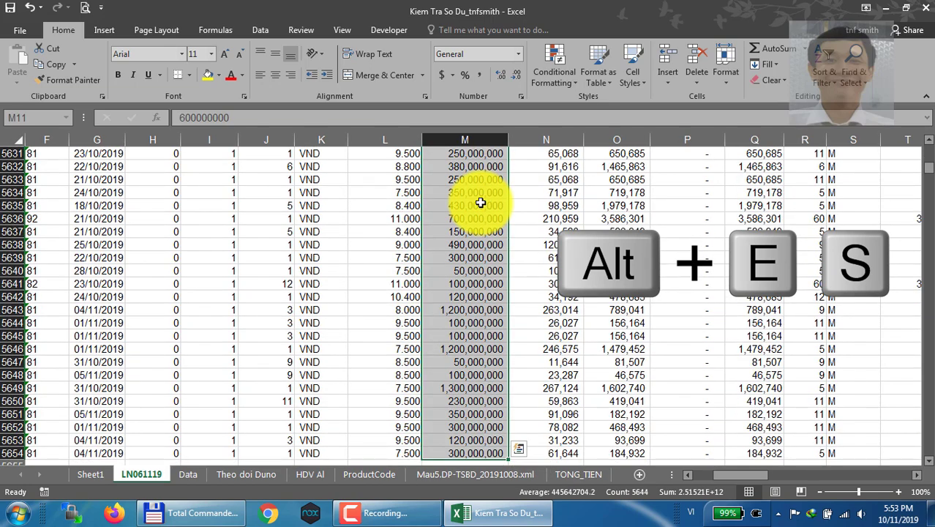
{"action": "key", "text": "ctrl+c"}
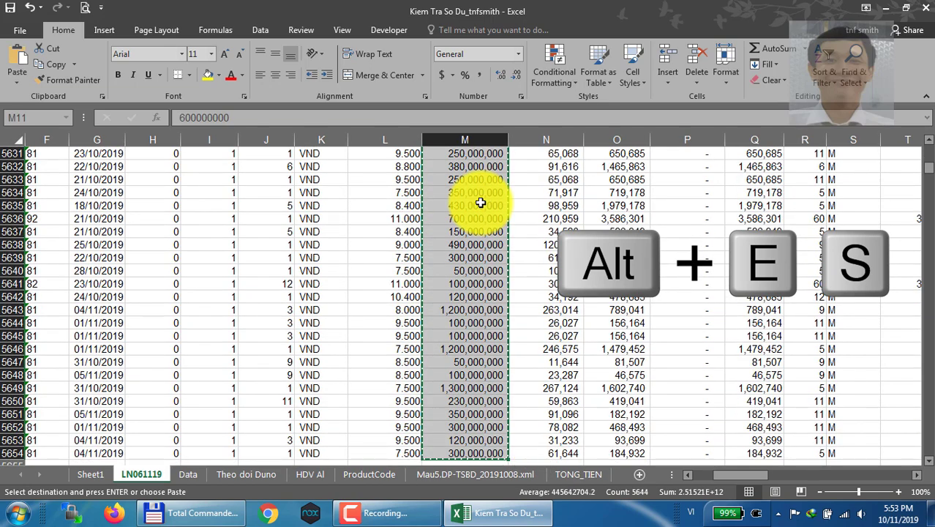
{"action": "key", "text": "Up"}
{"action": "key", "text": "Right"}
{"action": "key", "text": "Right"}
{"action": "key", "text": "Right"}
{"action": "key", "text": "Right"}
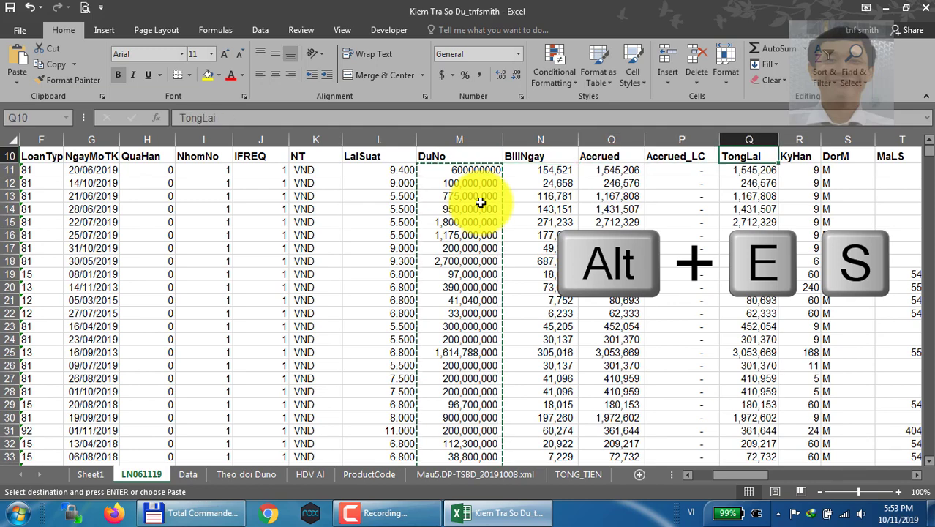
{"action": "key", "text": "ctrl+Right"}
{"action": "key", "text": "Right"}
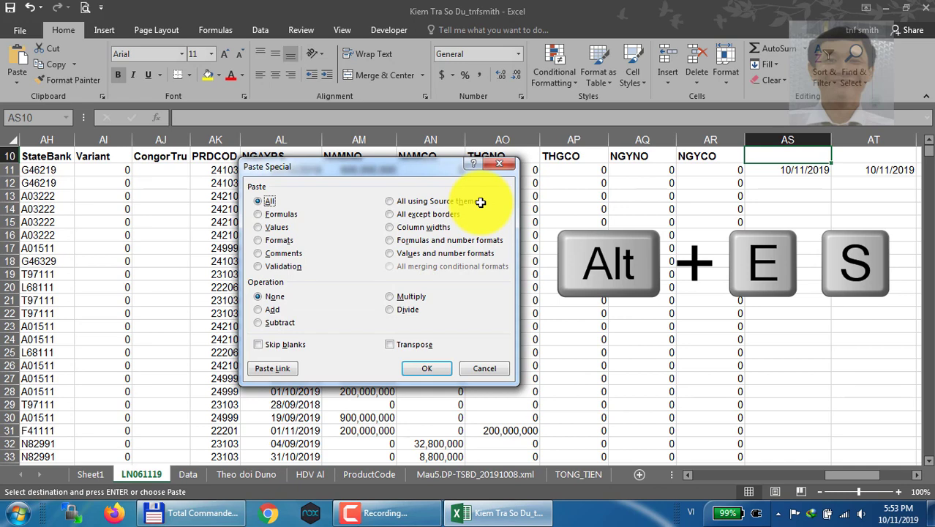
{"action": "key", "text": "Escape"}
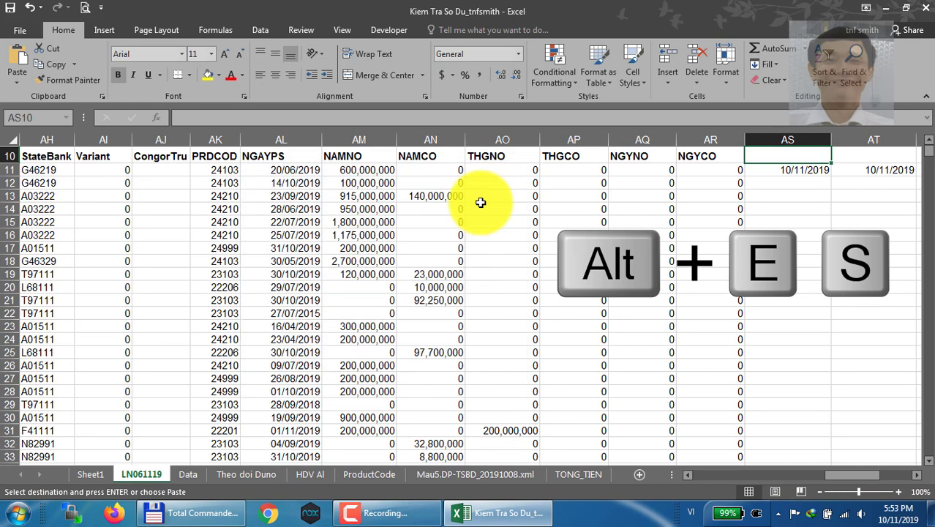
{"action": "key", "text": "alt+e"}
{"action": "key", "text": "s"}
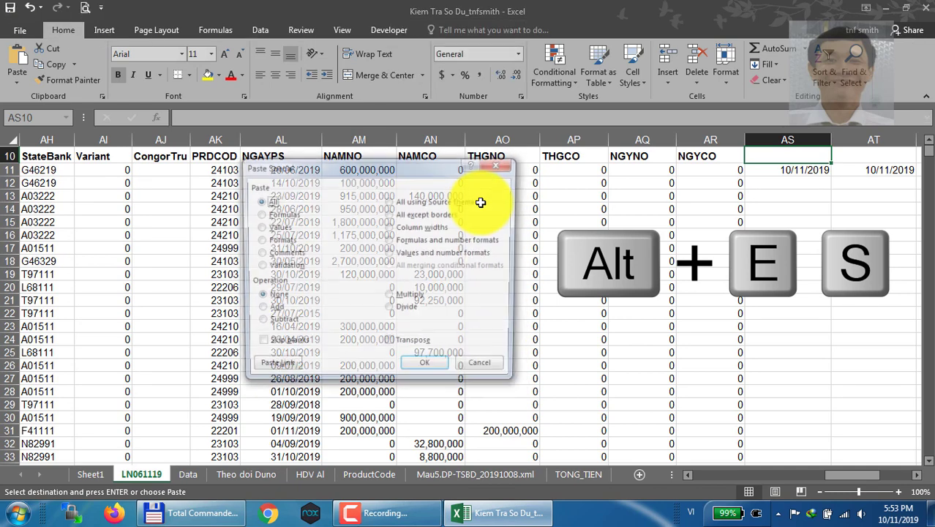
{"action": "key", "text": "Escape"}
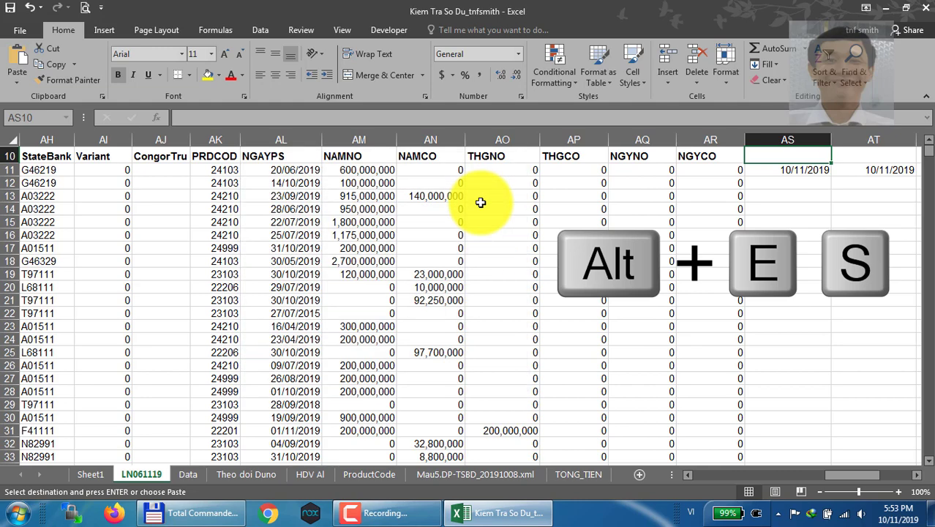
{"action": "key", "text": "alt+e"}
{"action": "key", "text": "e"}
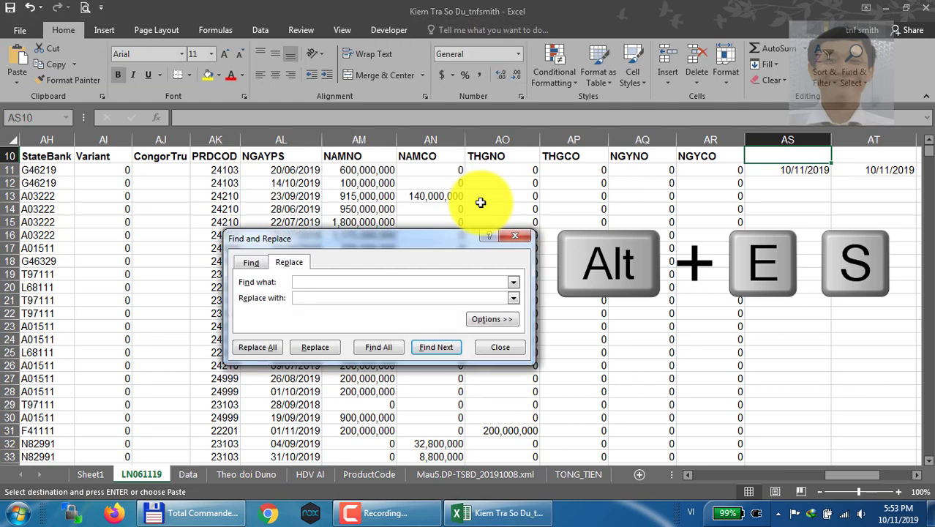
{"action": "key", "text": "Escape"}
Paste the copied DuNo data as Values into column AS starting at AS10, using Paste Special
{"action": "key", "text": "alt+e"}
{"action": "key", "text": "s"}
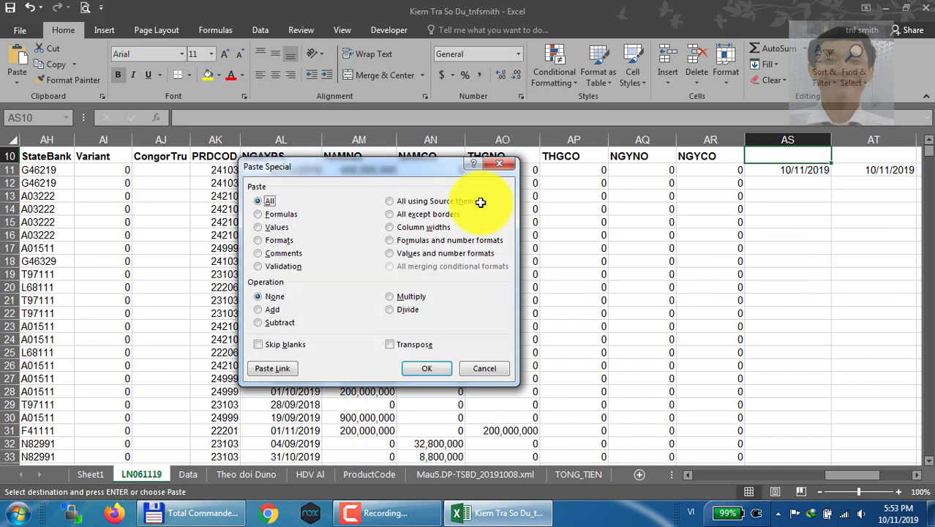
{"action": "left_click", "coordinate": [276, 213]}
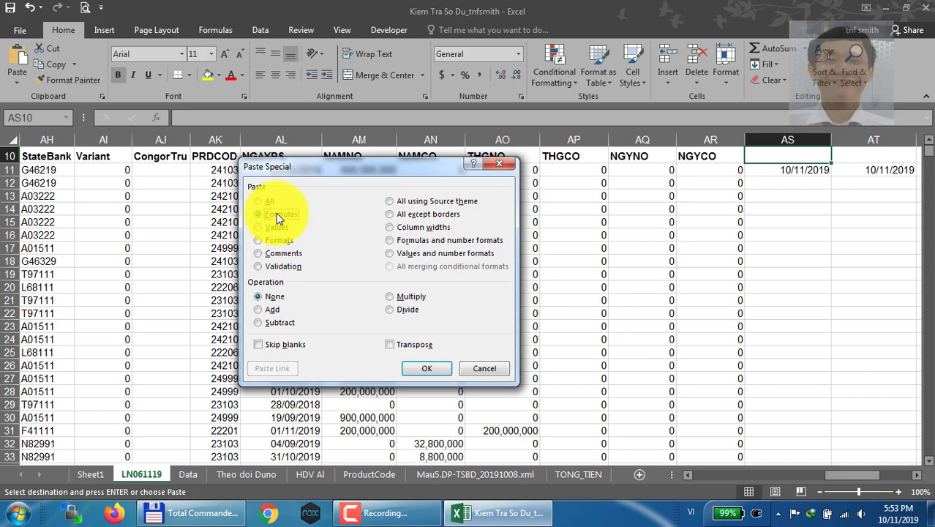
{"action": "left_click", "coordinate": [279, 240]}
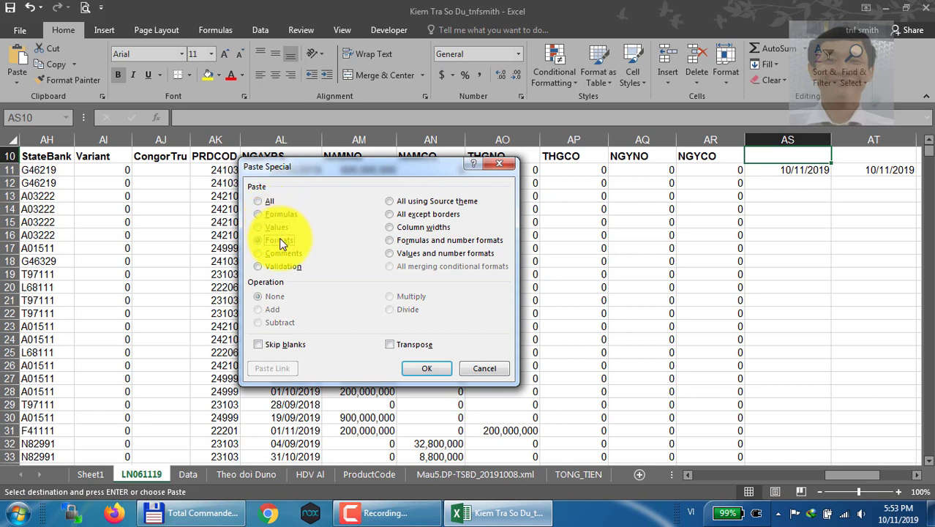
{"action": "left_click", "coordinate": [279, 252]}
{"action": "left_click", "coordinate": [281, 265]}
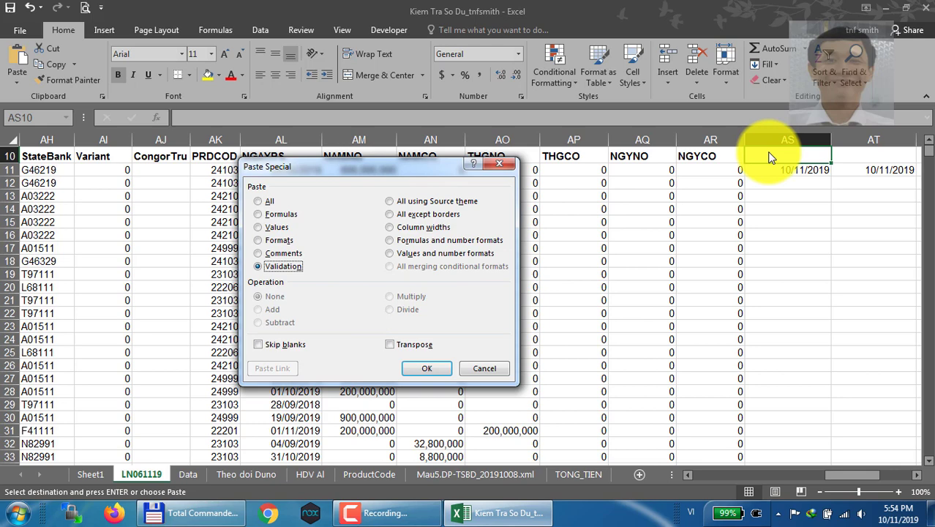
{"action": "left_click", "coordinate": [279, 213]}
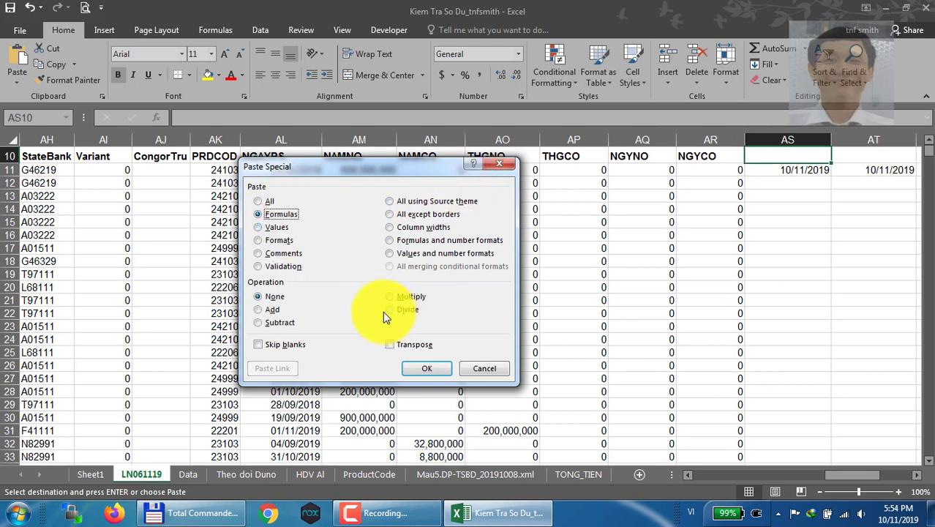
{"action": "left_click", "coordinate": [275, 229]}
{"action": "left_click", "coordinate": [437, 371]}
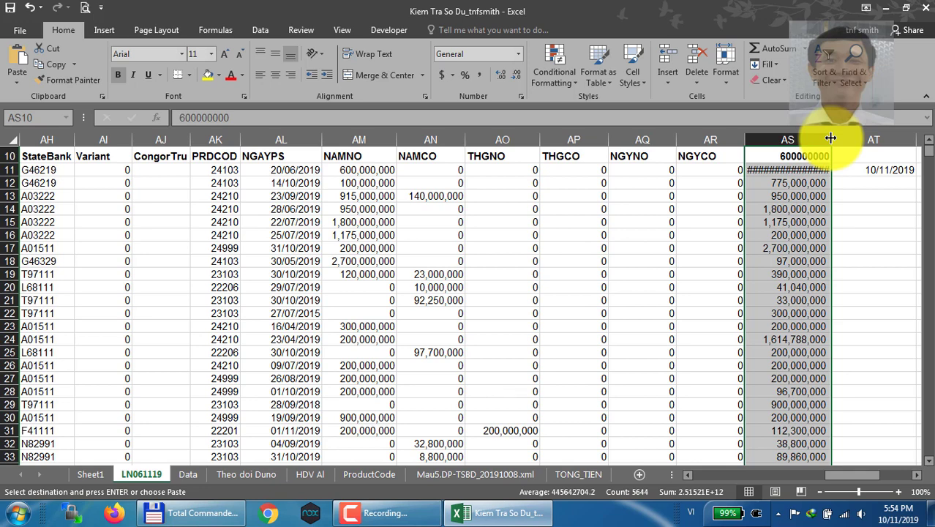
Clear the dates from cells AT11:AU11 beside the pasted column
{"action": "key", "text": "Right"}
{"action": "key", "text": "Right"}
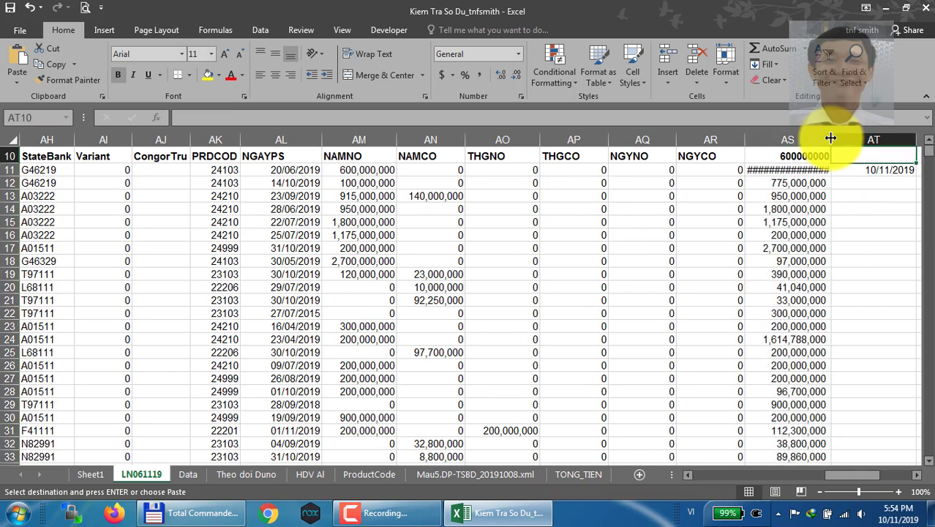
{"action": "key", "text": "Left"}
{"action": "key", "text": "Down"}
{"action": "key", "text": "Up"}
{"action": "key", "text": "Down"}
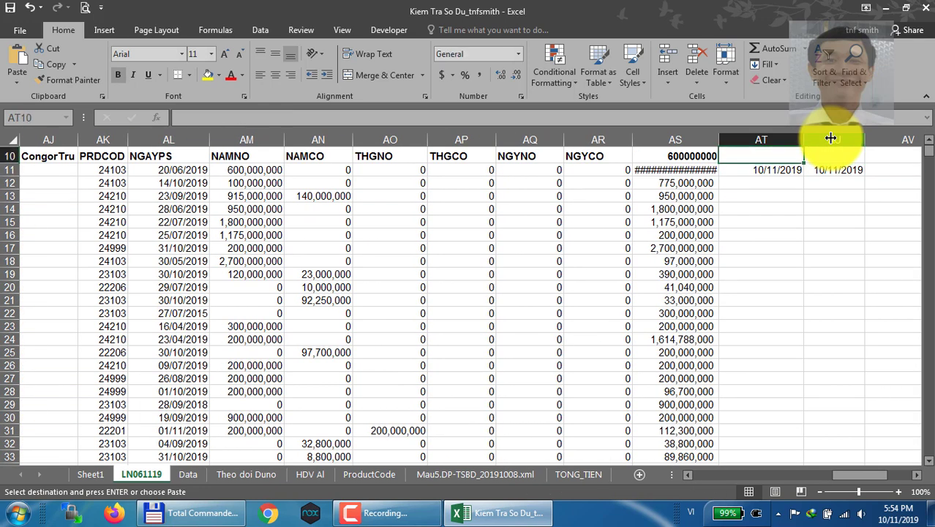
{"action": "key", "text": "ctrl+Up"}
{"action": "key", "text": "Down"}
{"action": "key", "text": "Down"}
{"action": "key", "text": "ctrl+Down"}
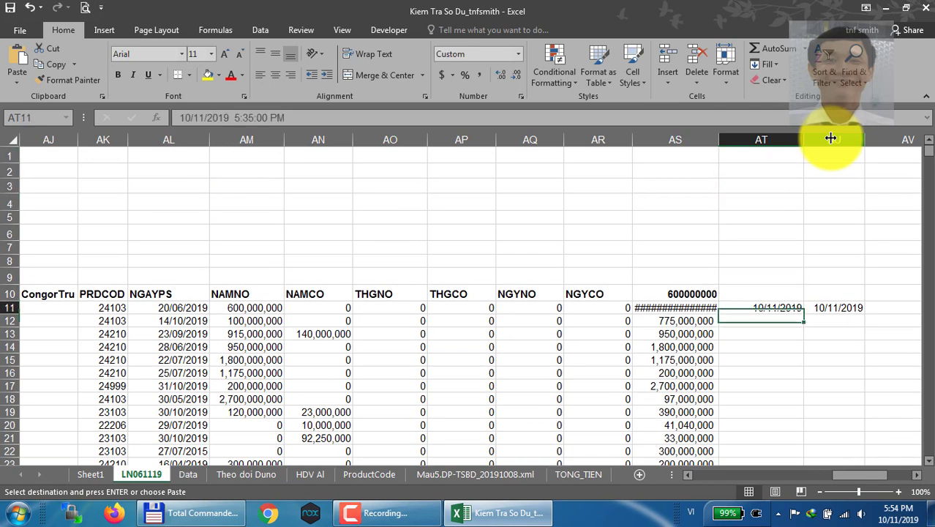
{"action": "key", "text": "shift+Right"}
{"action": "key", "text": "ctrl+v"}
{"action": "key", "text": "ctrl+z"}
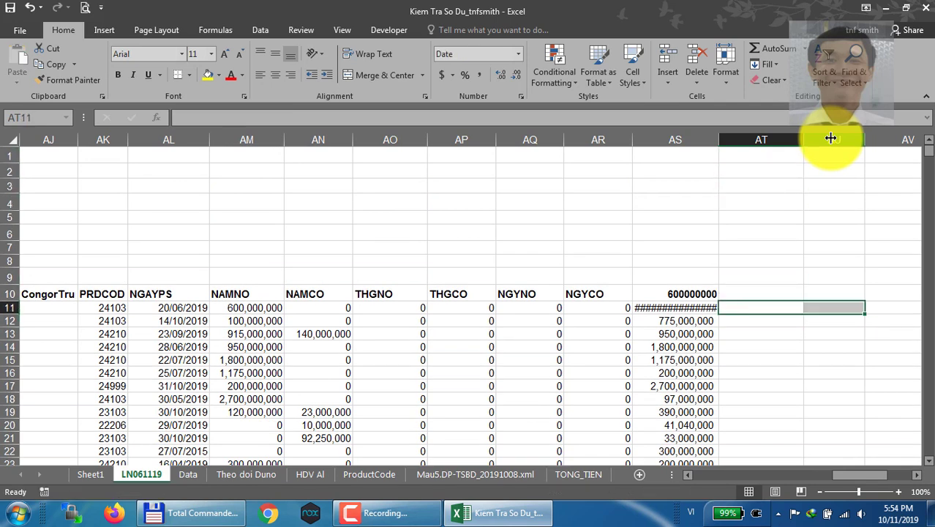
{"action": "key", "text": "Left"}
{"action": "key", "text": "Left"}
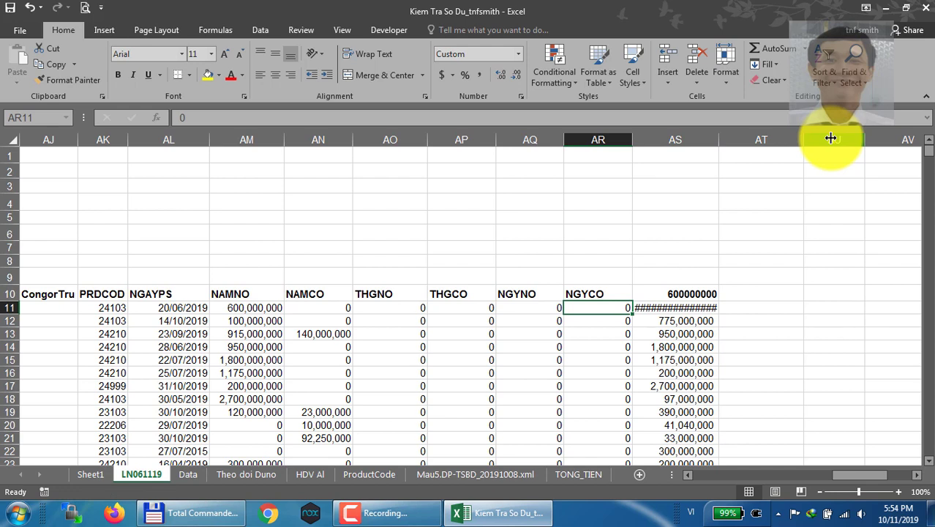
{"action": "key", "text": "Left"}
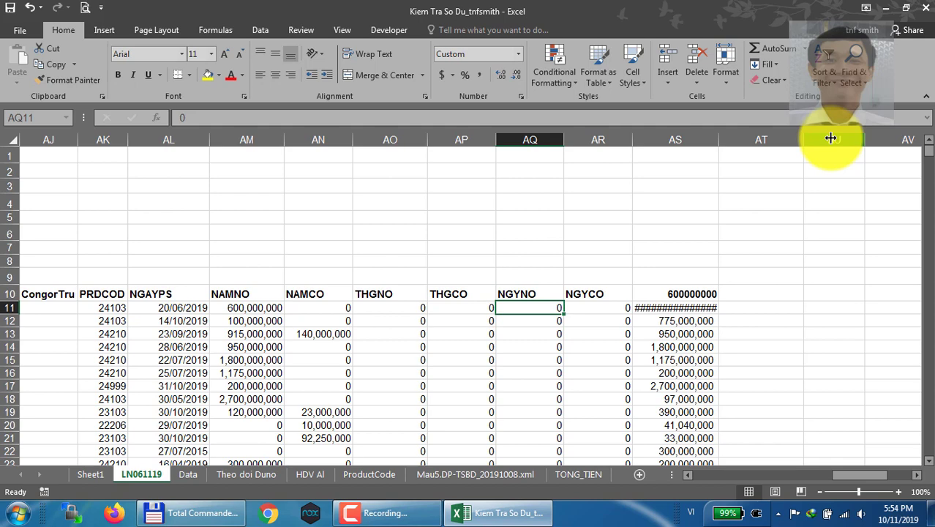
{"action": "key", "text": "shift+Down"}
{"action": "key", "text": "shift+Down"}
{"action": "key", "text": "shift+Down"}
{"action": "key", "text": "shift+Down"}
{"action": "key", "text": "shift+Down"}
{"action": "key", "text": "shift+Down"}
{"action": "key", "text": "shift+Down"}
{"action": "key", "text": "shift+Down"}
{"action": "key", "text": "shift+Down"}
{"action": "key", "text": "shift+Down"}
{"action": "key", "text": "shift+Down"}
{"action": "key", "text": "shift+Down"}
{"action": "key", "text": "shift+Down"}
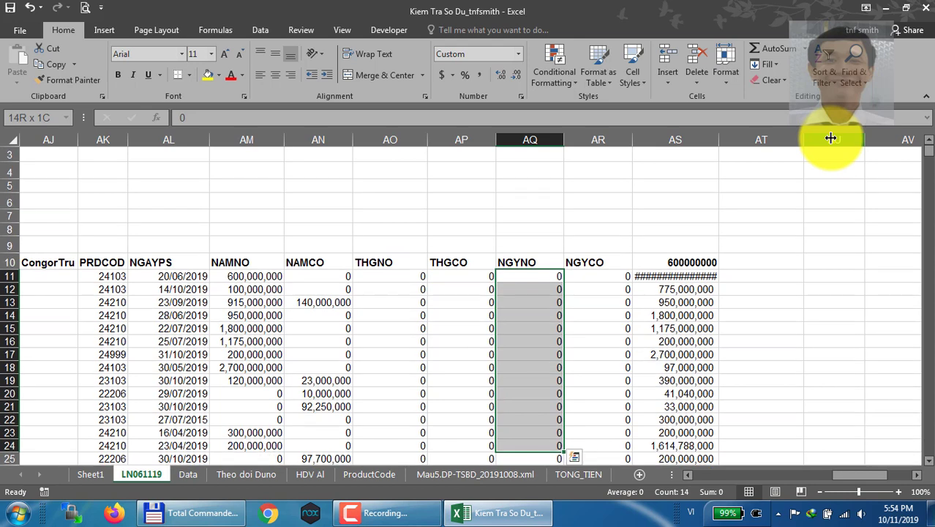
Select the NAMNO cells AM11:AM19 and enter =RAND() in the active cell AM11 only
{"action": "key", "text": "Left"}
{"action": "key", "text": "Left"}
{"action": "key", "text": "Left"}
{"action": "key", "text": "Left"}
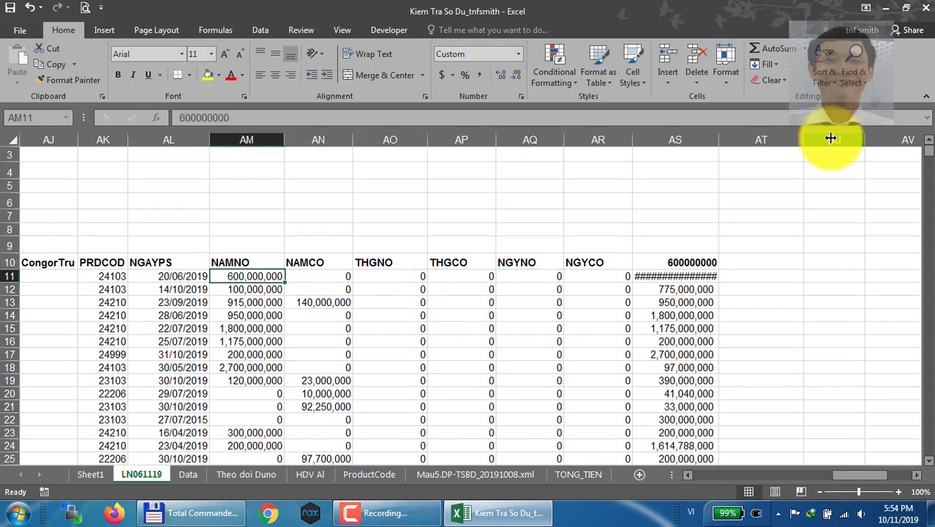
{"action": "key", "text": "shift+Down"}
{"action": "key", "text": "shift+Down"}
{"action": "key", "text": "shift+Down"}
{"action": "key", "text": "shift+Down"}
{"action": "key", "text": "shift+Down"}
{"action": "key", "text": "shift+Down"}
{"action": "key", "text": "shift+Down"}
{"action": "key", "text": "shift+Down"}
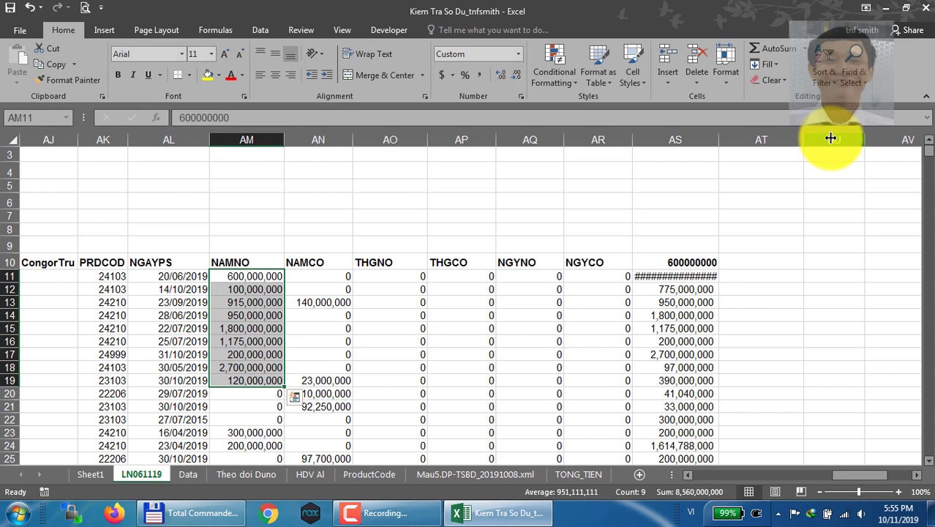
{"action": "type", "text": "="}
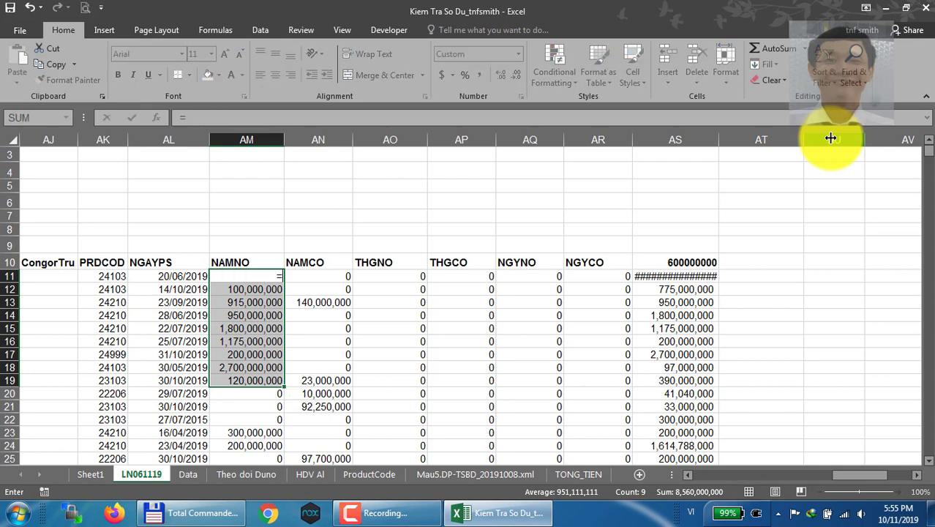
{"action": "type", "text": "rand"}
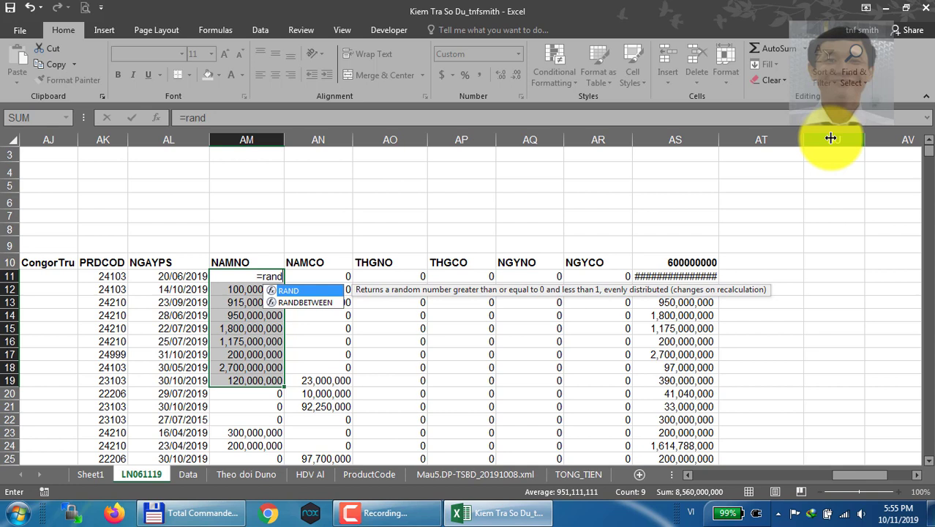
{"action": "type", "text": "()"}
{"action": "key", "text": "Return"}
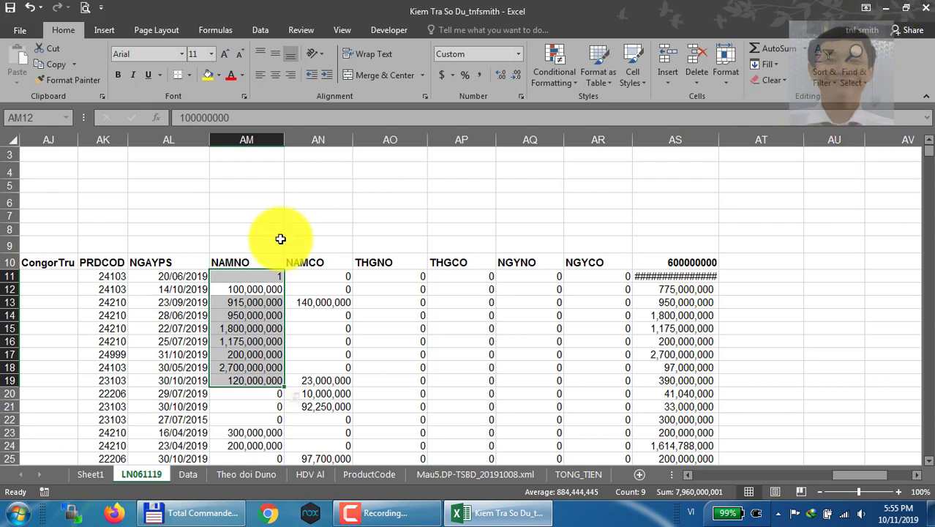
Select AM11:AM19 again and fill the whole range with =RAND() in a single entry
{"action": "left_click", "coordinate": [238, 276]}
{"action": "key", "text": "shift+Down"}
{"action": "key", "text": "shift+Down"}
{"action": "key", "text": "shift+Down"}
{"action": "key", "text": "shift+Down"}
{"action": "key", "text": "shift+Down"}
{"action": "key", "text": "shift+Down"}
{"action": "key", "text": "shift+Down"}
{"action": "key", "text": "shift+Down"}
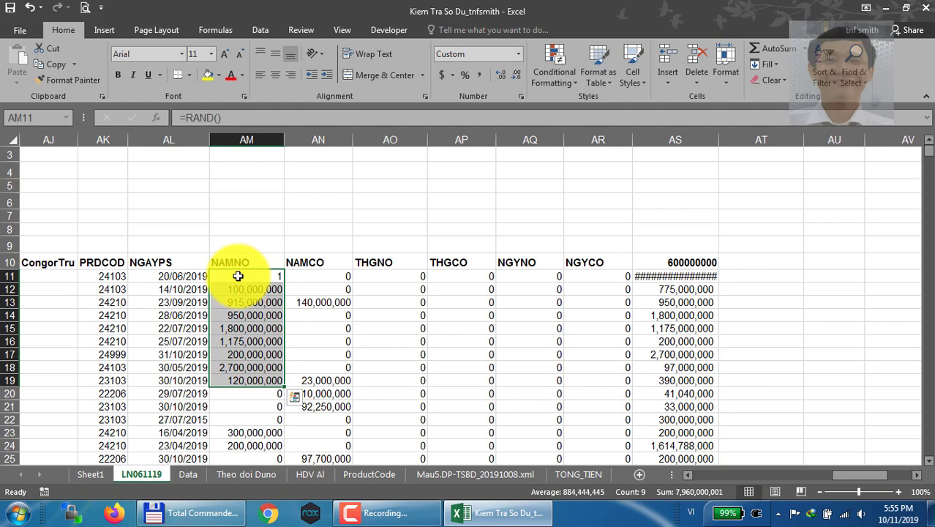
{"action": "scroll", "coordinate": [239, 276], "scroll_direction": "right", "scroll_amount": 1}
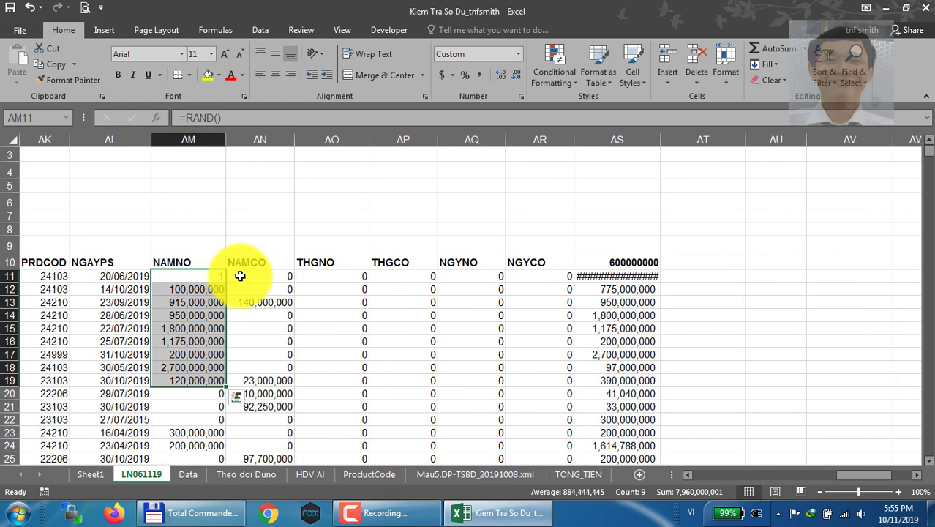
{"action": "type", "text": "="}
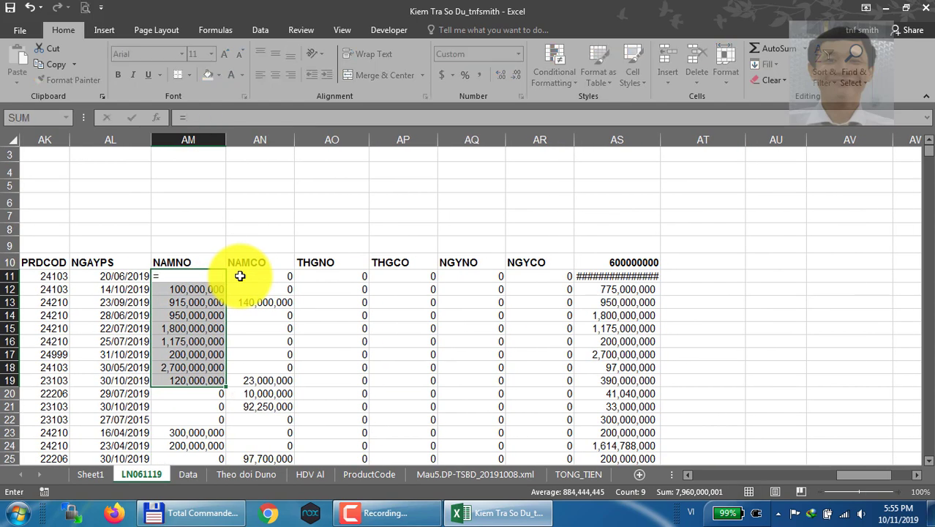
{"action": "type", "text": "rand()"}
{"action": "key", "text": "ctrl+Return"}
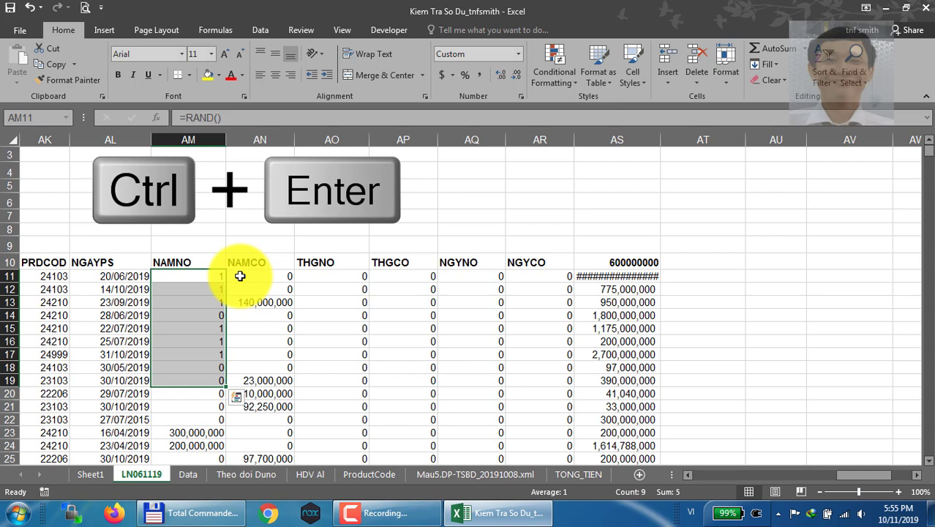
Replace the formulas in all of AM11:AM19 at once with =RANDBETWEEN(1,10)
{"action": "type", "text": "="}
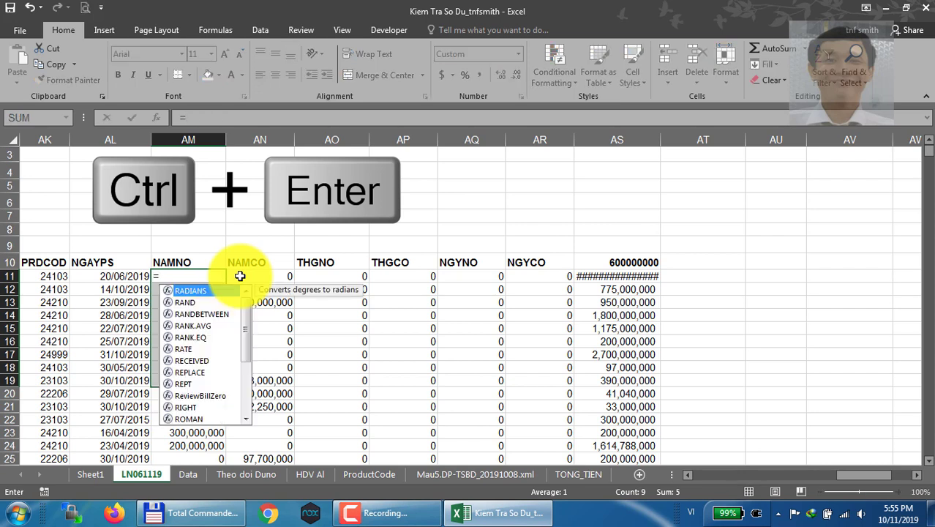
{"action": "type", "text": "rand"}
{"action": "key", "text": "Down"}
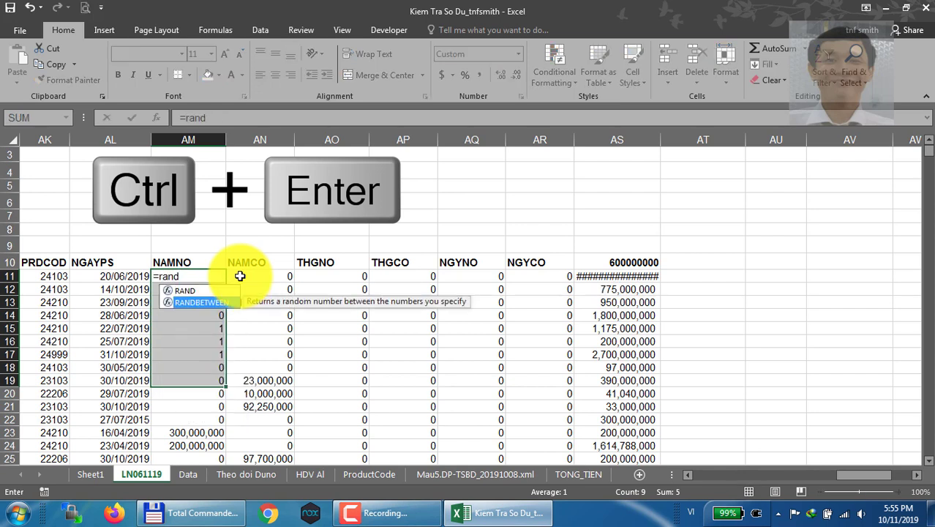
{"action": "double_click", "coordinate": [206, 299]}
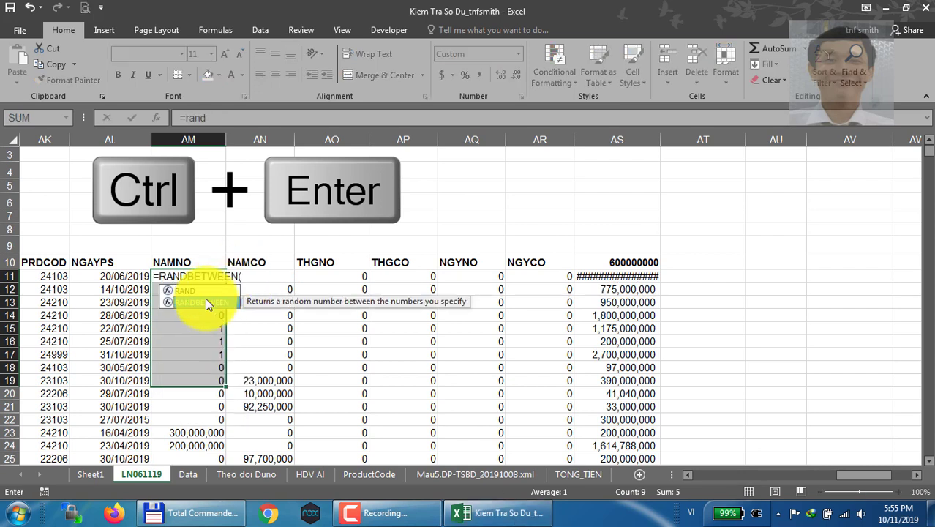
{"action": "type", "text": "1,10"}
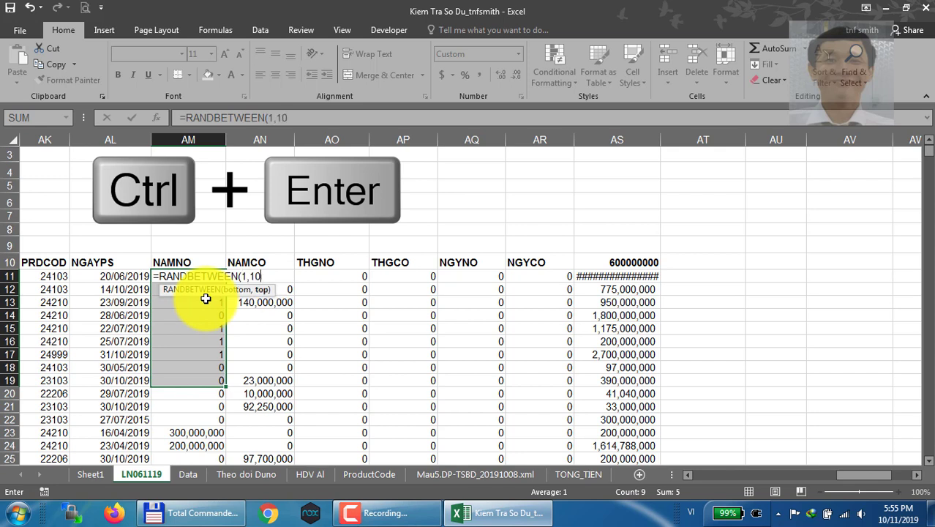
{"action": "type", "text": ")"}
{"action": "key", "text": "ctrl+Return"}
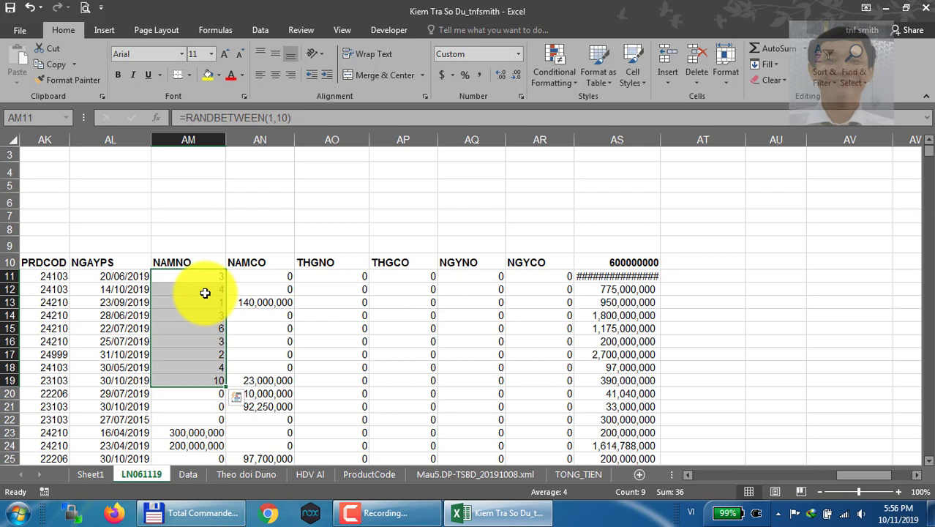
{"action": "left_click", "coordinate": [384, 513]}
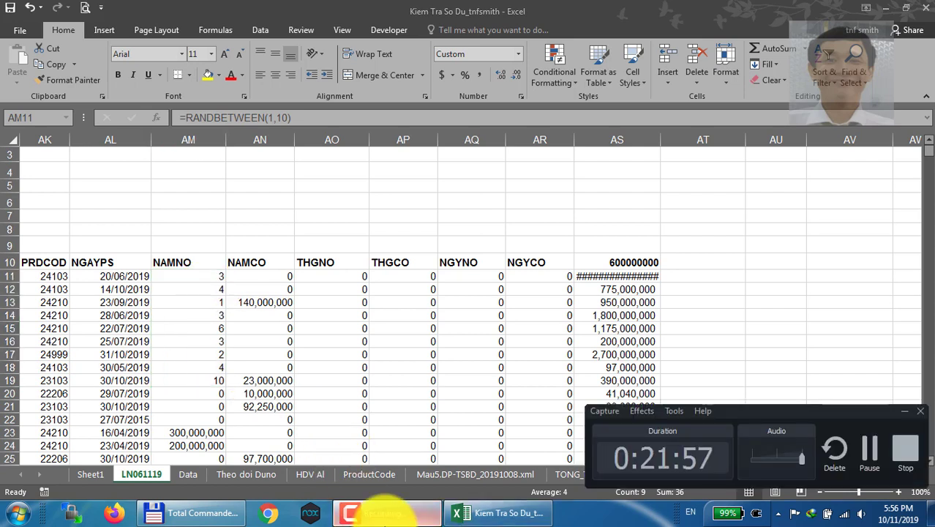
{"action": "left_click", "coordinate": [385, 513]}
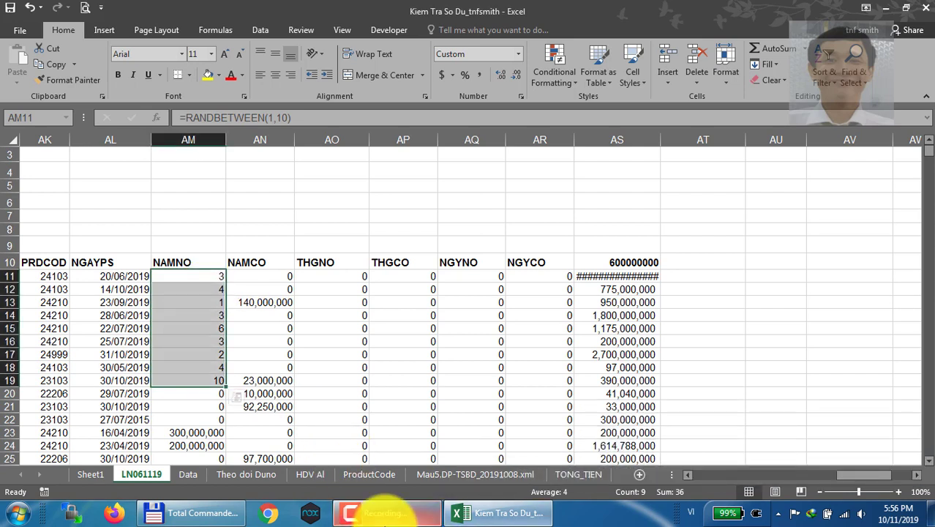
{"action": "key", "text": "Home"}
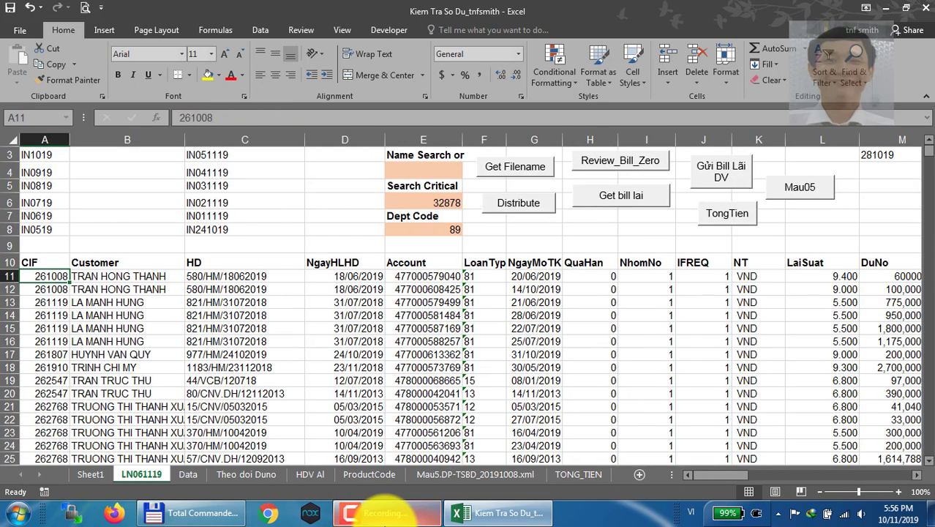
{"action": "key", "text": "Up"}
{"action": "key", "text": "Up"}
{"action": "key", "text": "Up"}
{"action": "key", "text": "Up"}
{"action": "key", "text": "Up"}
{"action": "key", "text": "Up"}
{"action": "key", "text": "Up"}
{"action": "key", "text": "Up"}
{"action": "key", "text": "Up"}
{"action": "key", "text": "Up"}
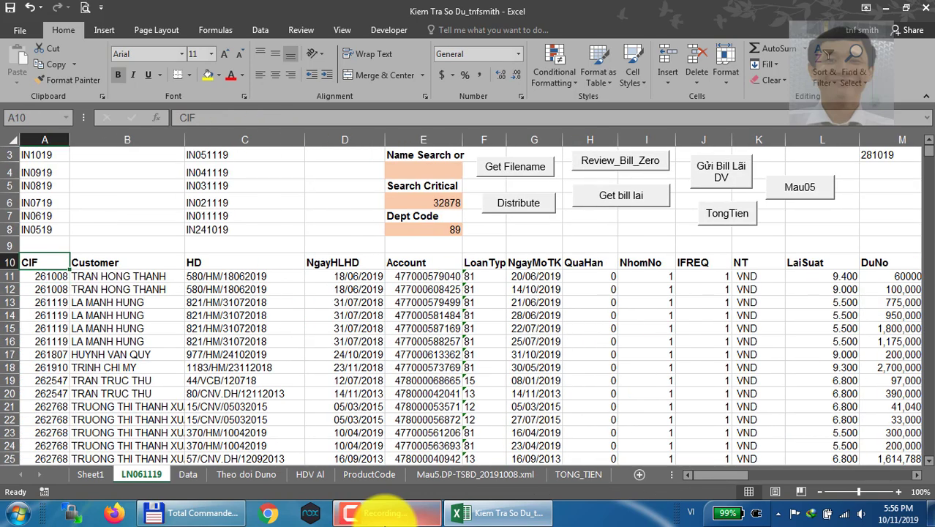
{"action": "key", "text": "Down"}
{"action": "key", "text": "Down"}
{"action": "key", "text": "Down"}
{"action": "key", "text": "Down"}
{"action": "key", "text": "Down"}
{"action": "key", "text": "Down"}
{"action": "key", "text": "Down"}
{"action": "key", "text": "Down"}
{"action": "key", "text": "Down"}
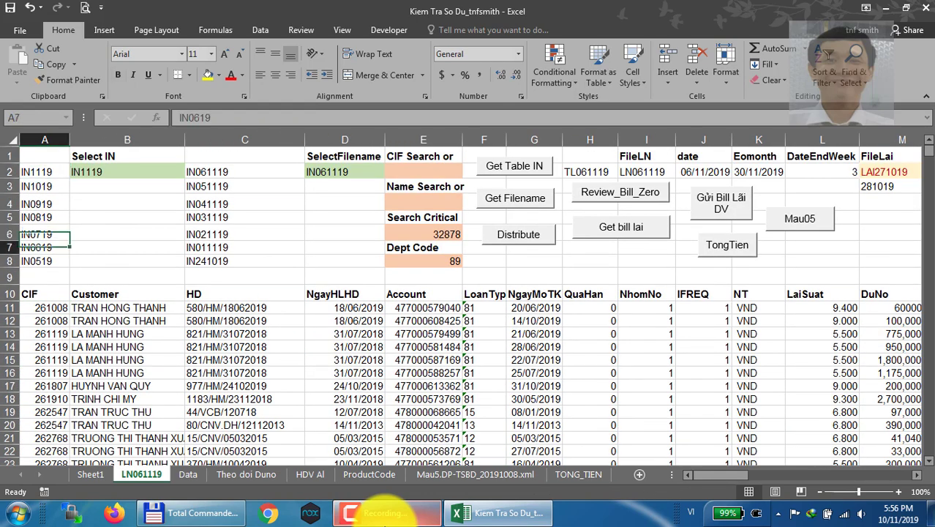